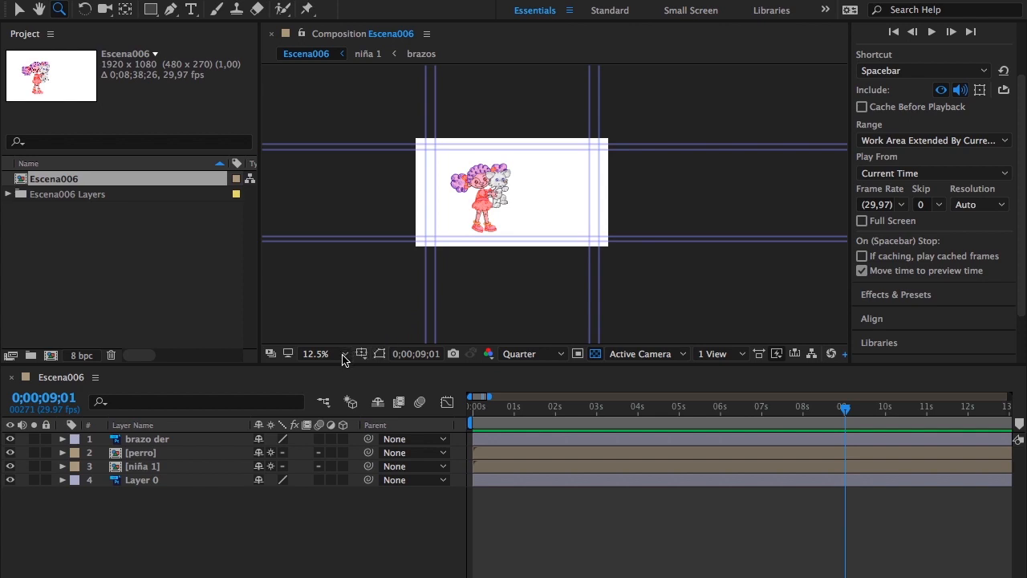
Fit the Escena006 composition view up to 100% and switch to the Selection tool
click(345, 358)
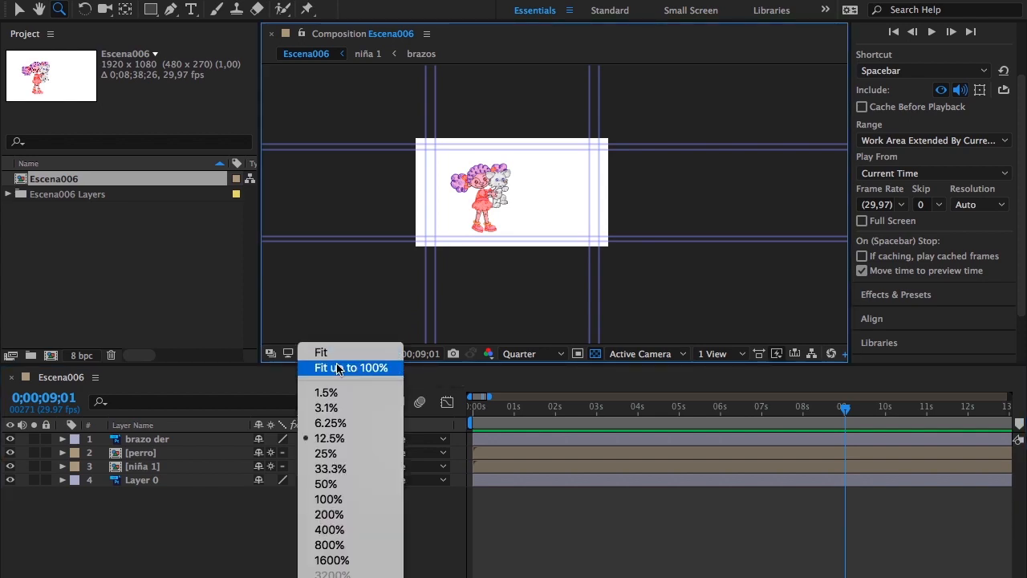
click(346, 368)
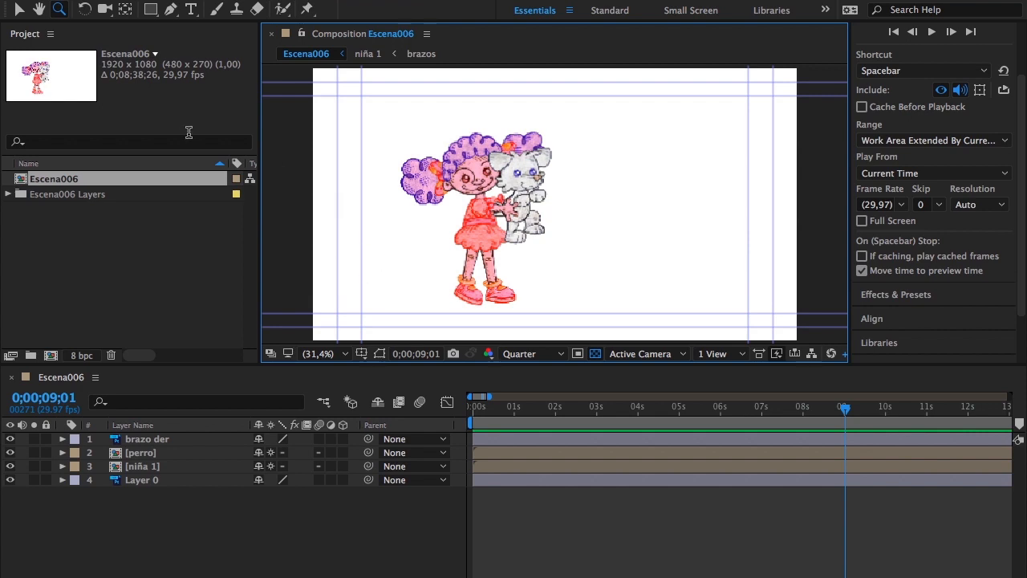
click(19, 9)
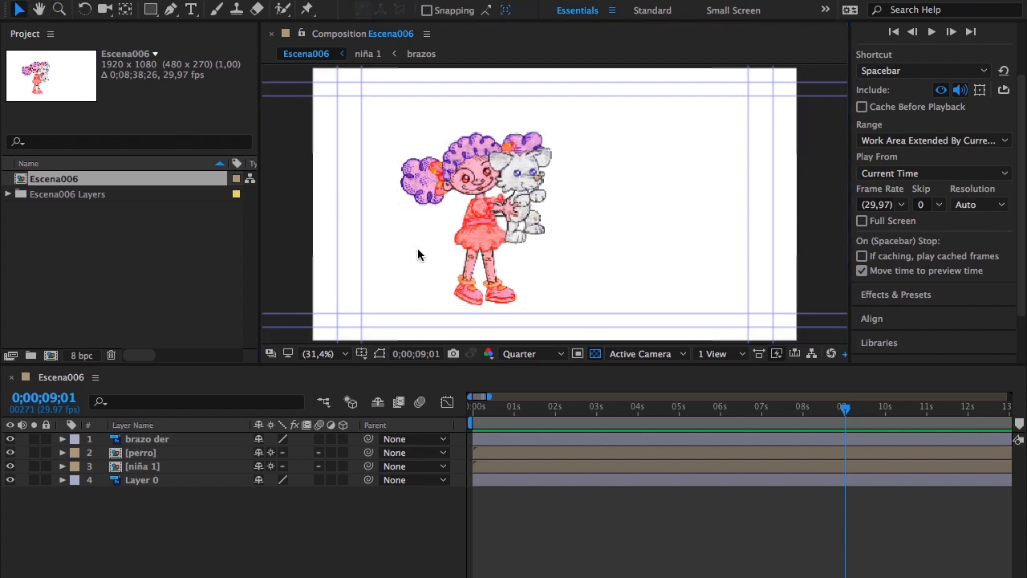
Open the girl's niña 1 precomposition to view its layers, and return to the Escena006 composition
double_click(464, 175)
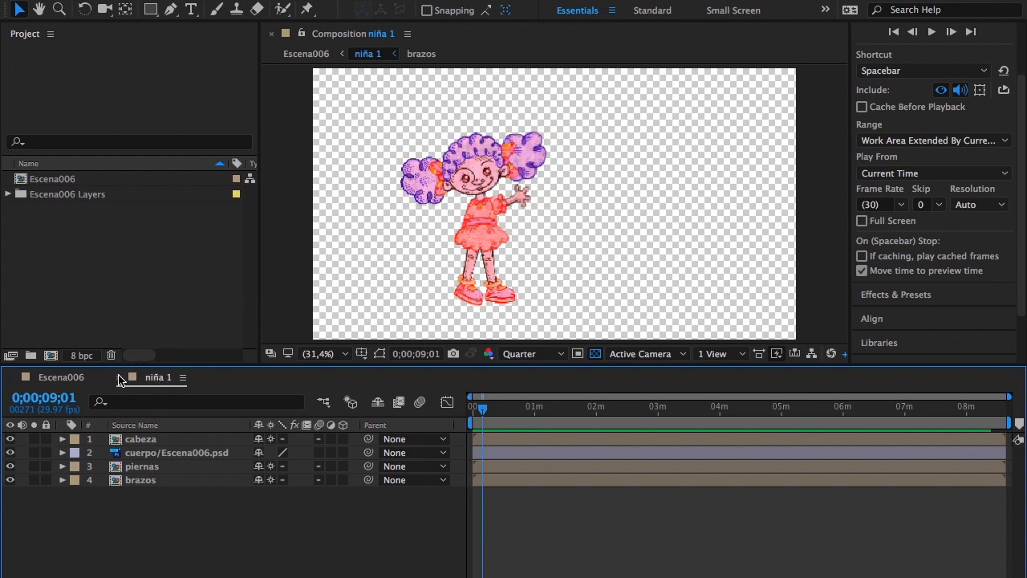
click(70, 382)
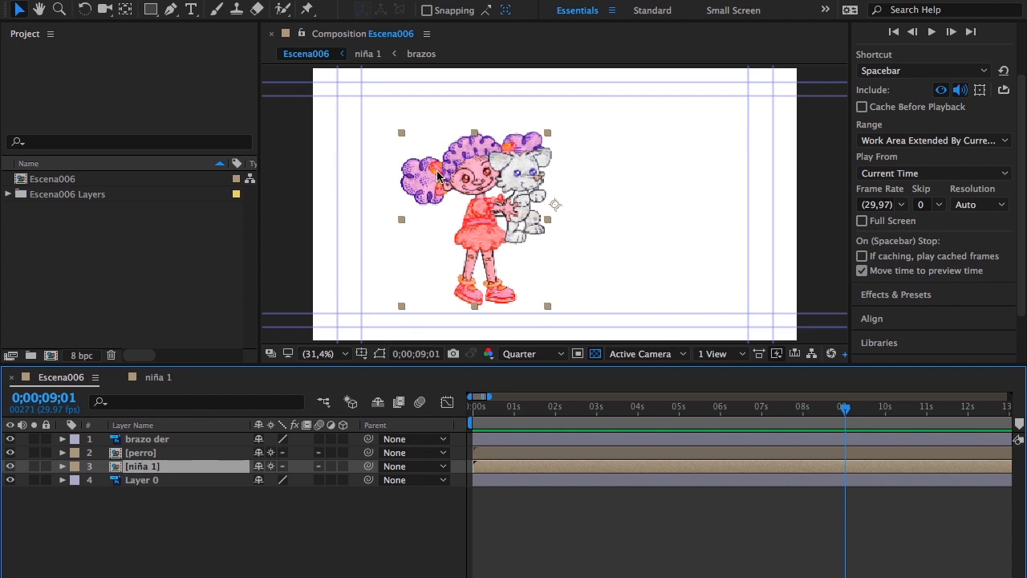
click(152, 381)
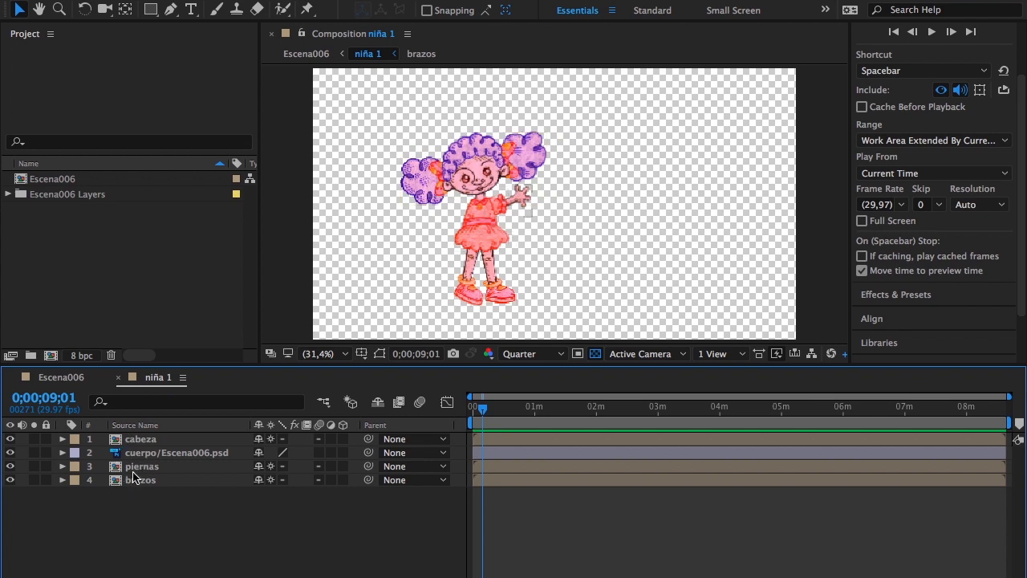
click(58, 384)
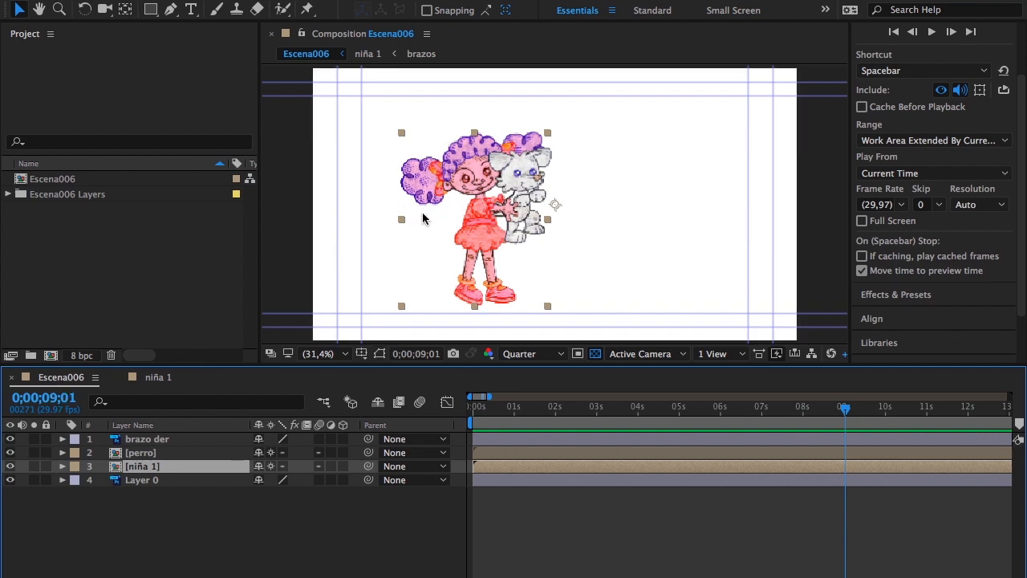
Open the dog's perro precomposition to view its layers, and return to Escena006
click(518, 173)
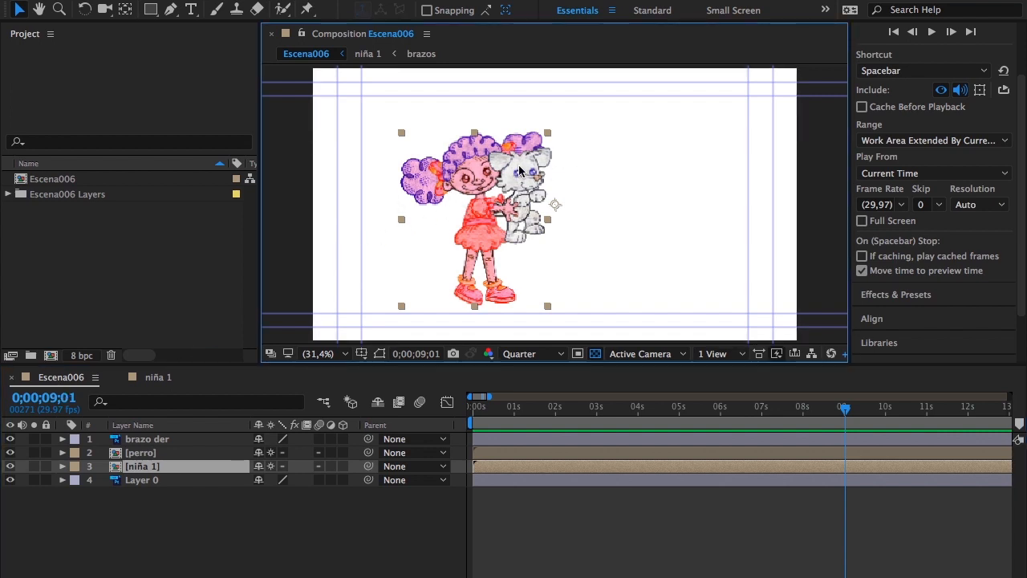
click(610, 200)
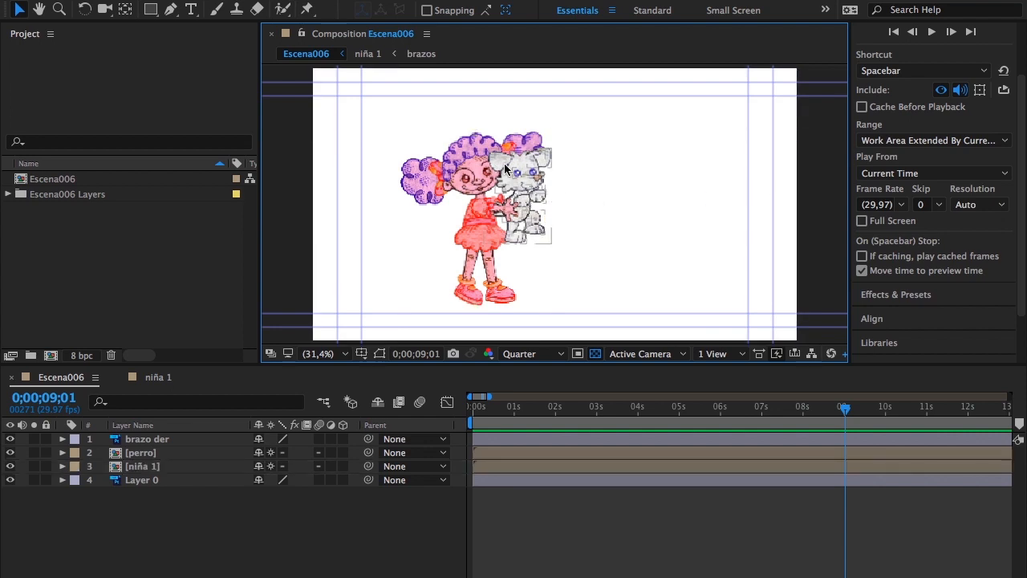
double_click(526, 166)
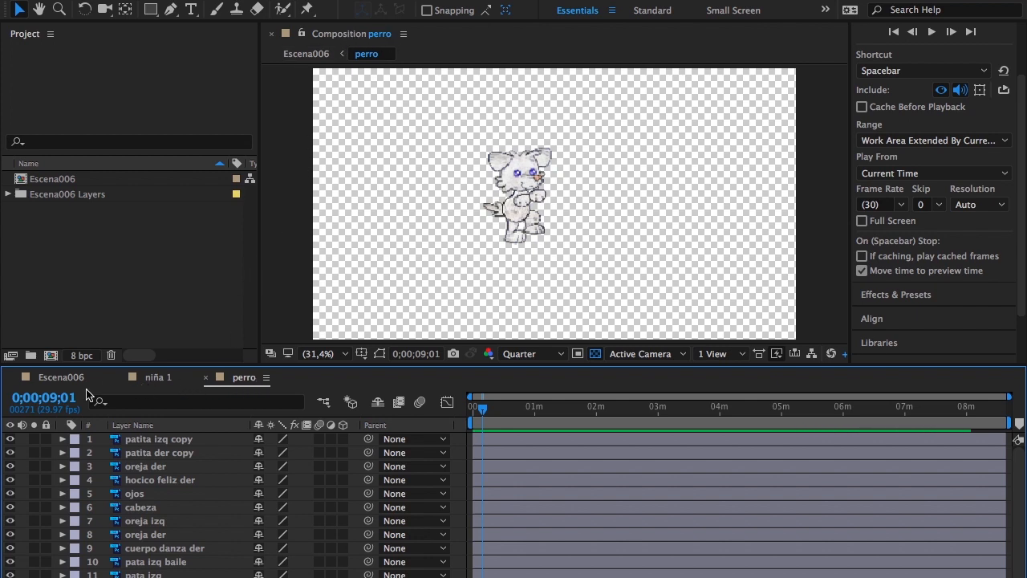
click(58, 378)
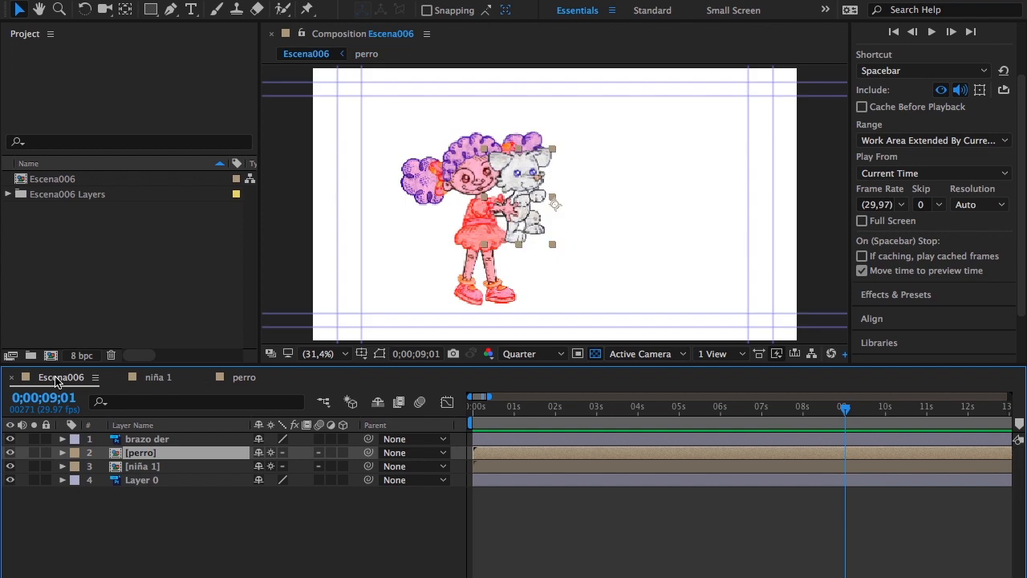
Close the perro and niña 1 precomposition timelines, leaving only Escena006 open
click(133, 380)
click(239, 379)
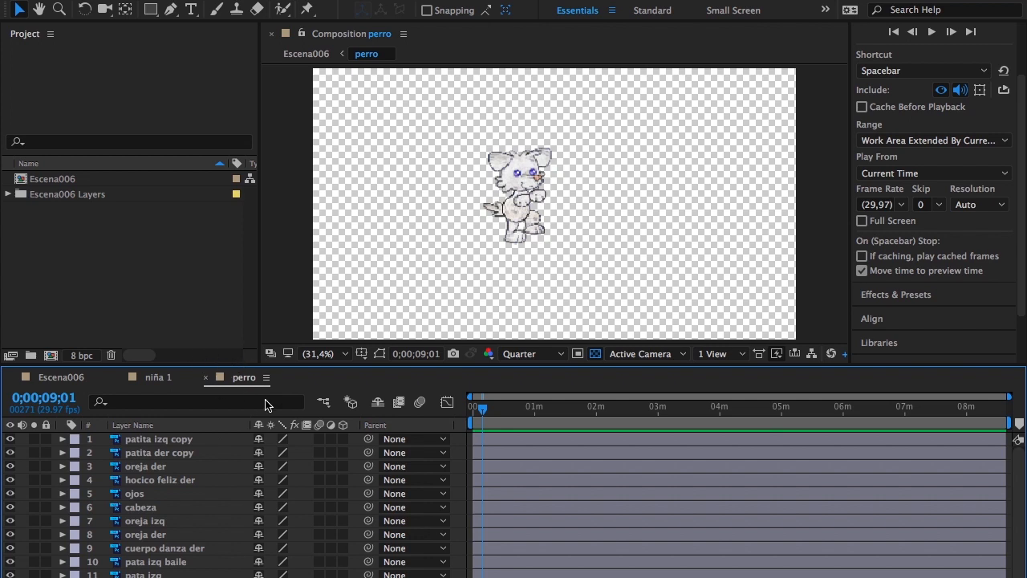
click(206, 378)
click(140, 379)
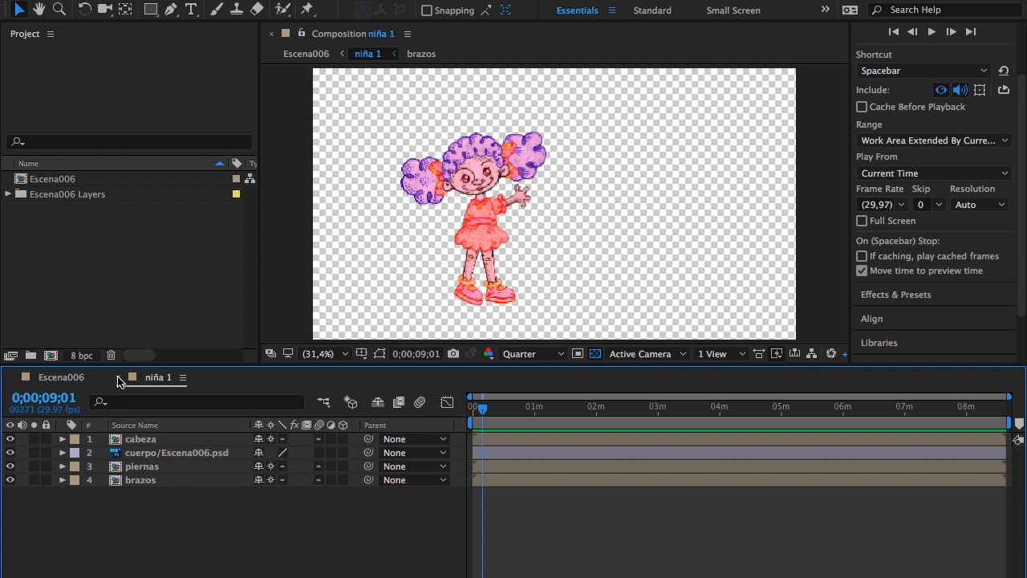
click(120, 378)
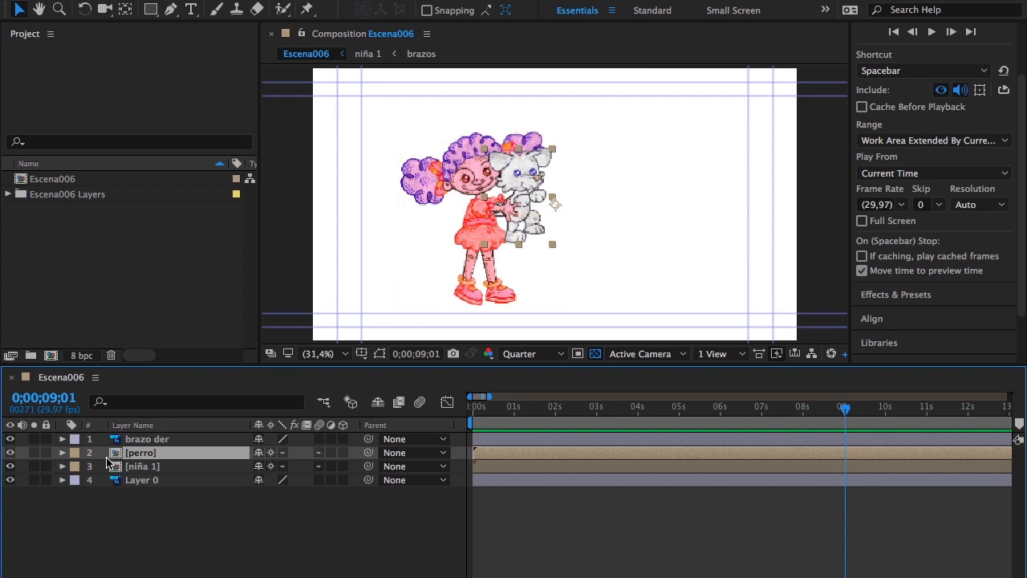
Open the brazo der layer in its own viewer, compare it with the Escena006 composition, and close the viewer
click(137, 443)
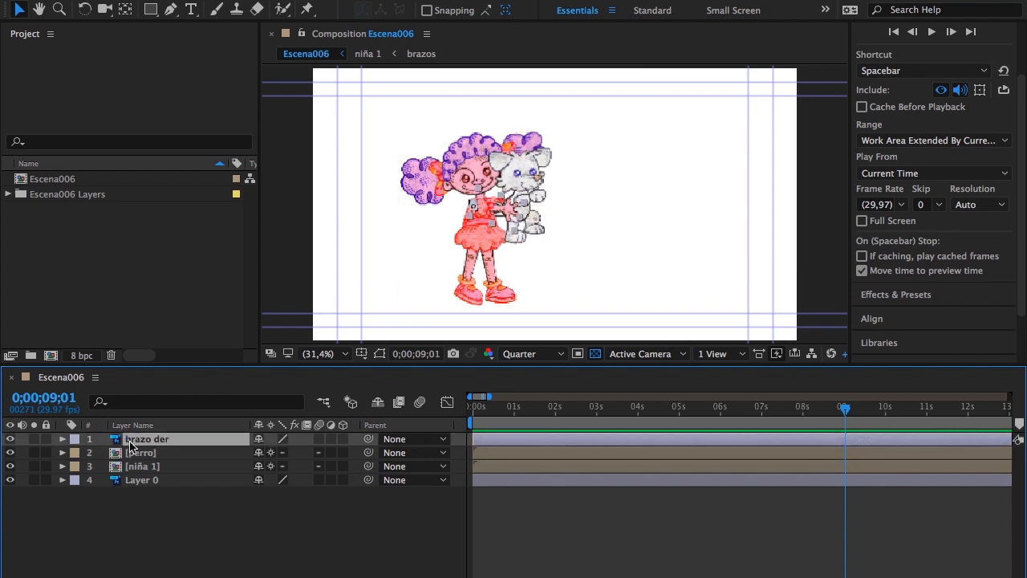
click(492, 212)
double_click(491, 212)
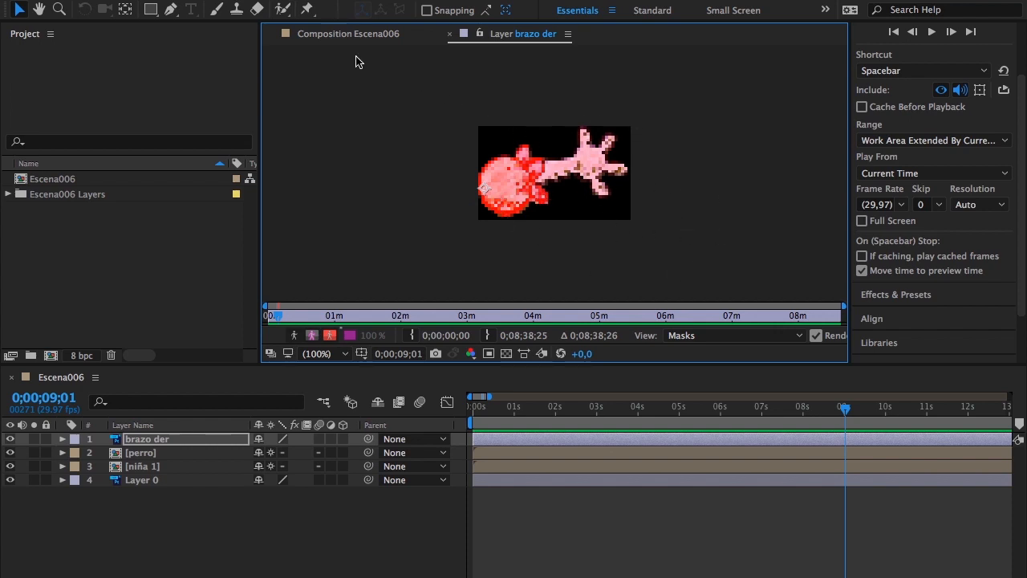
click(345, 34)
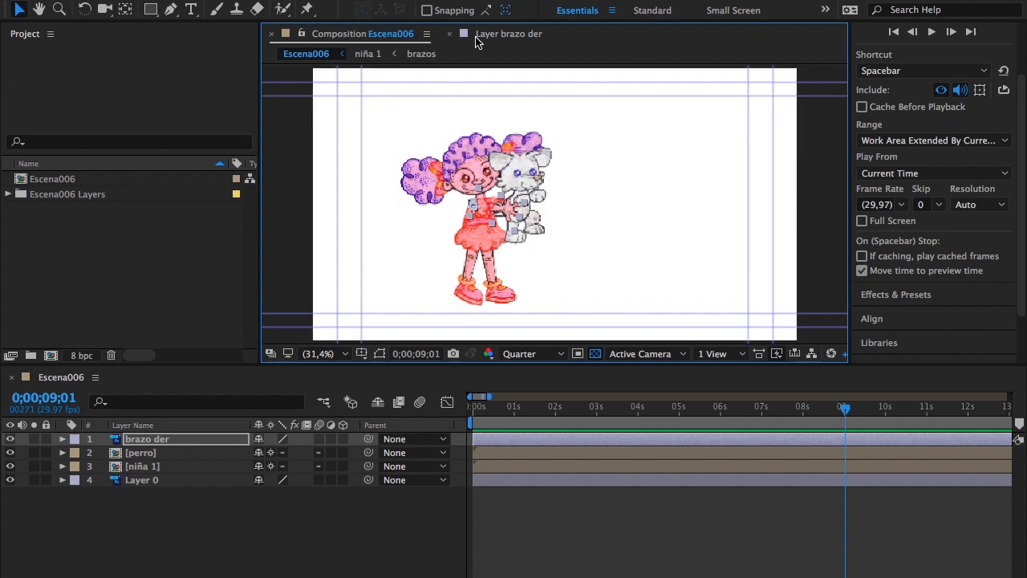
click(514, 34)
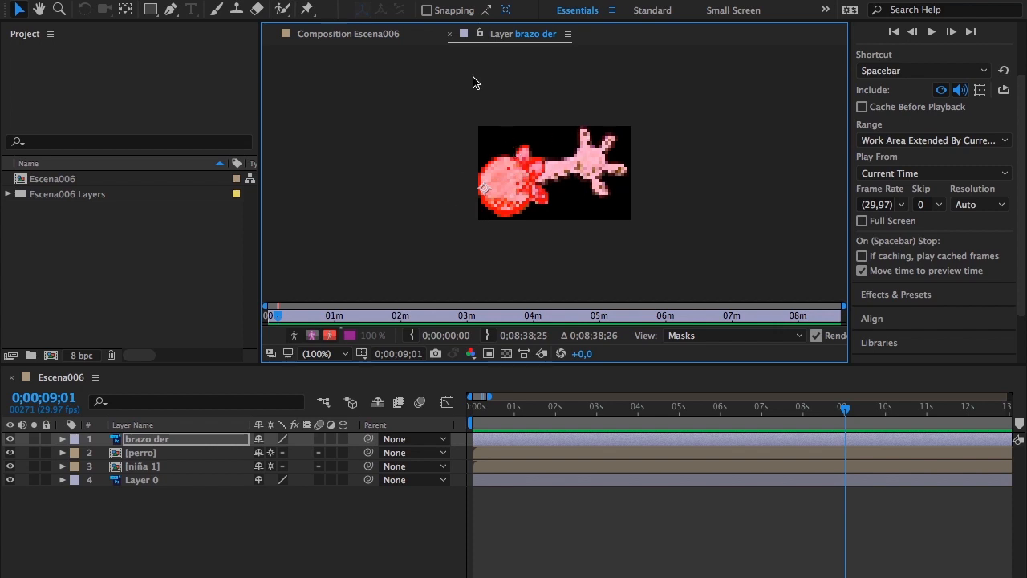
click(450, 35)
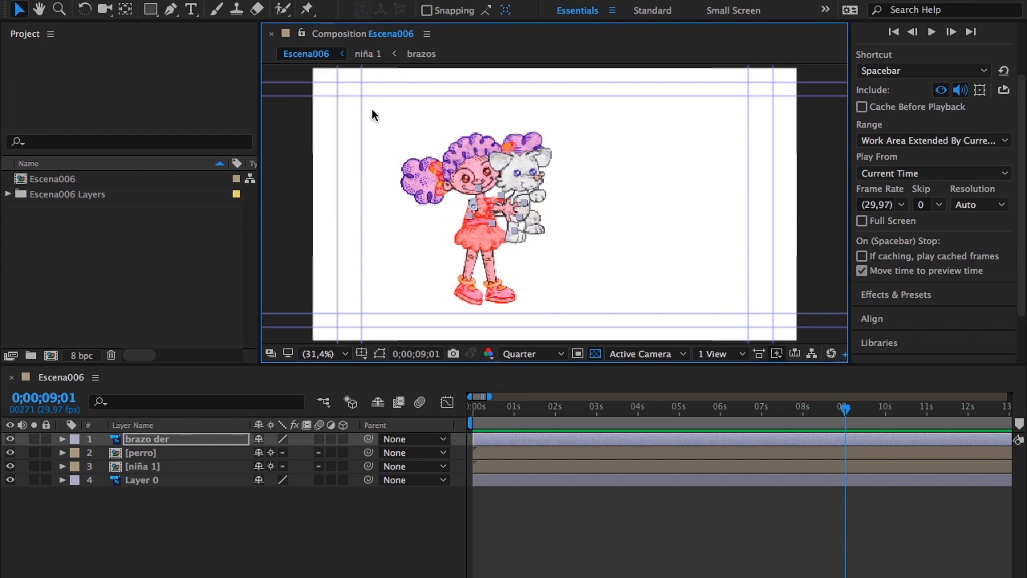
Open the niña 1 precomposition from its layer in Escena006
click(653, 181)
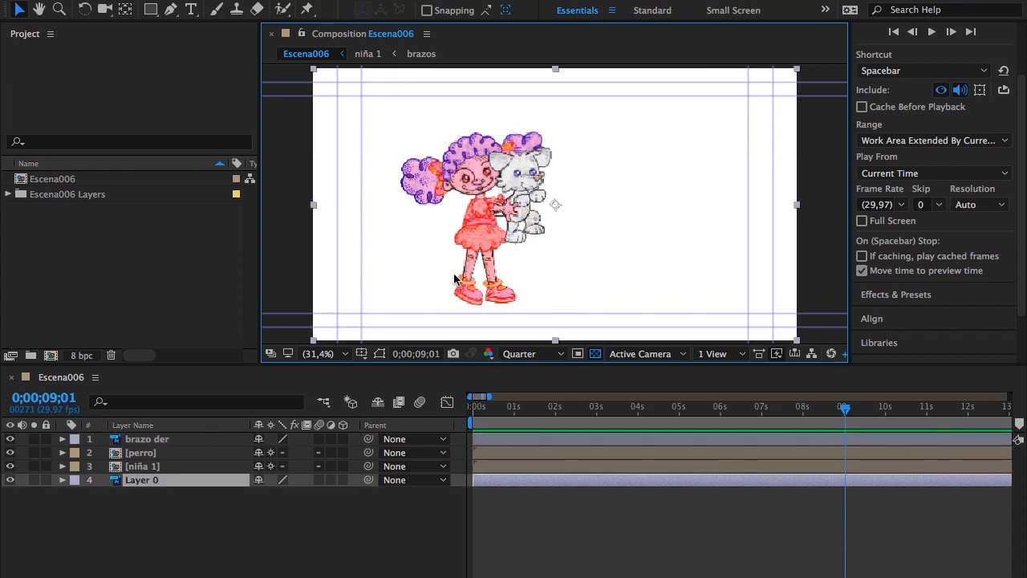
click(294, 252)
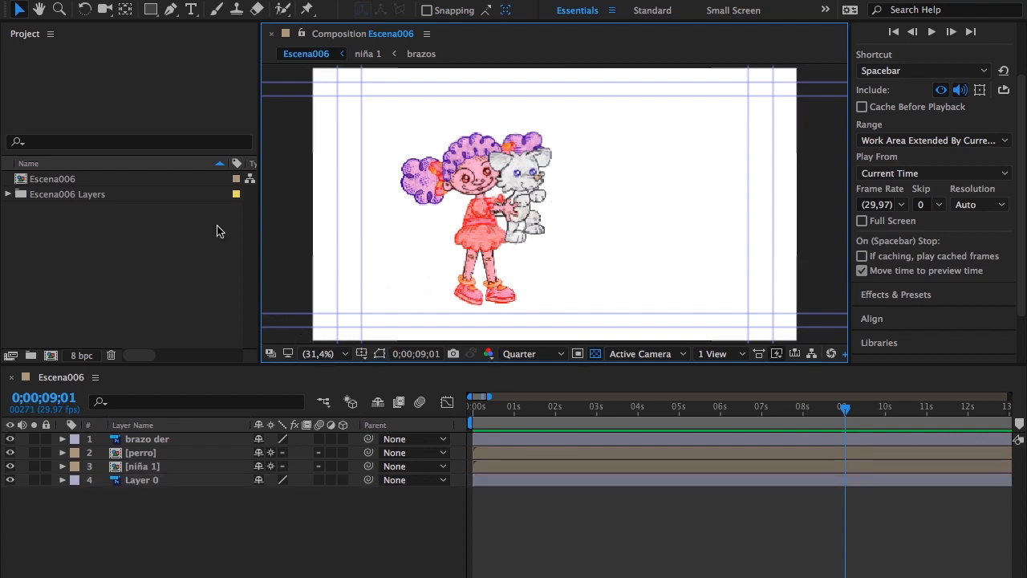
click(58, 8)
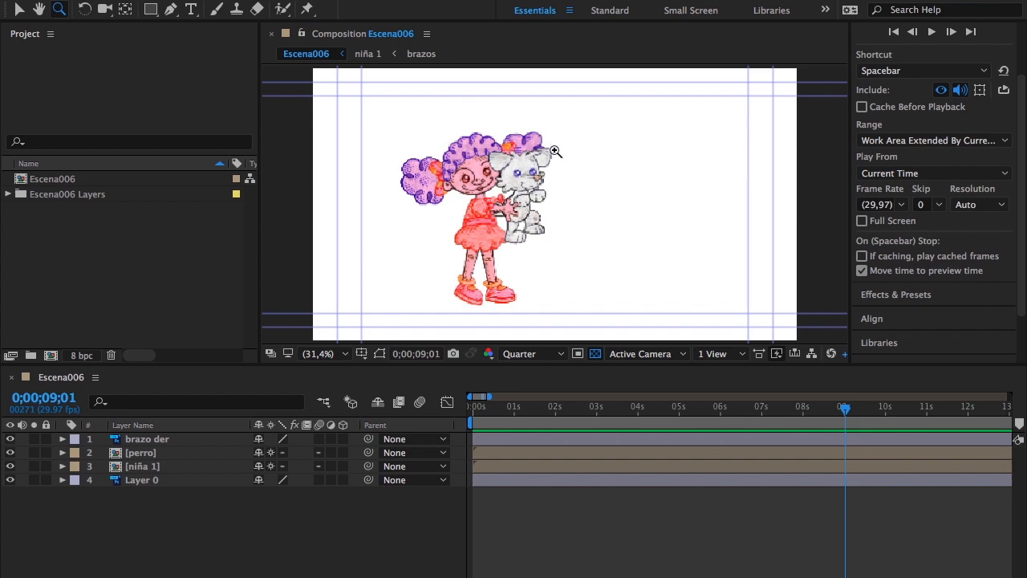
click(530, 189)
double_click(545, 195)
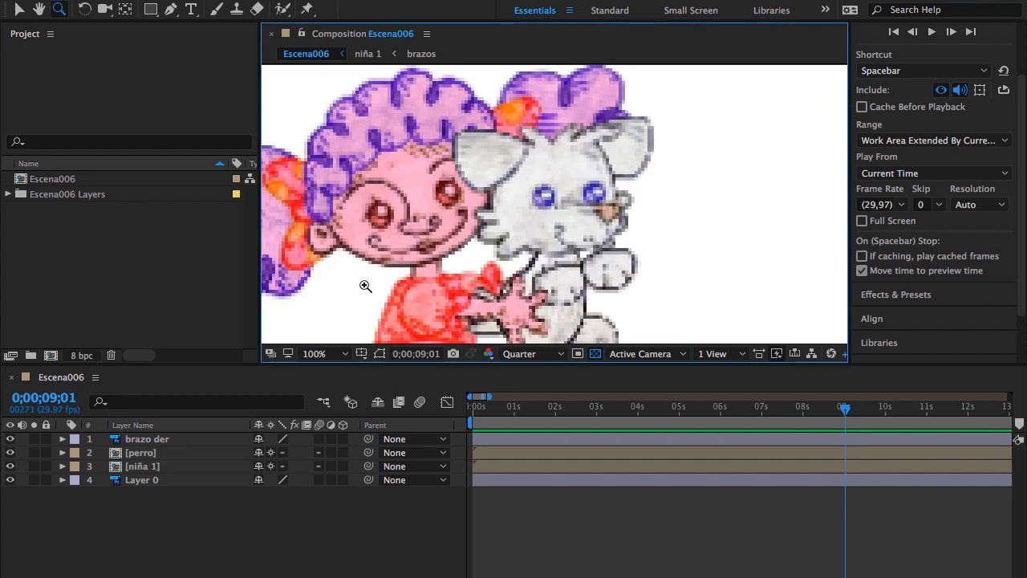
alt+click(425, 227)
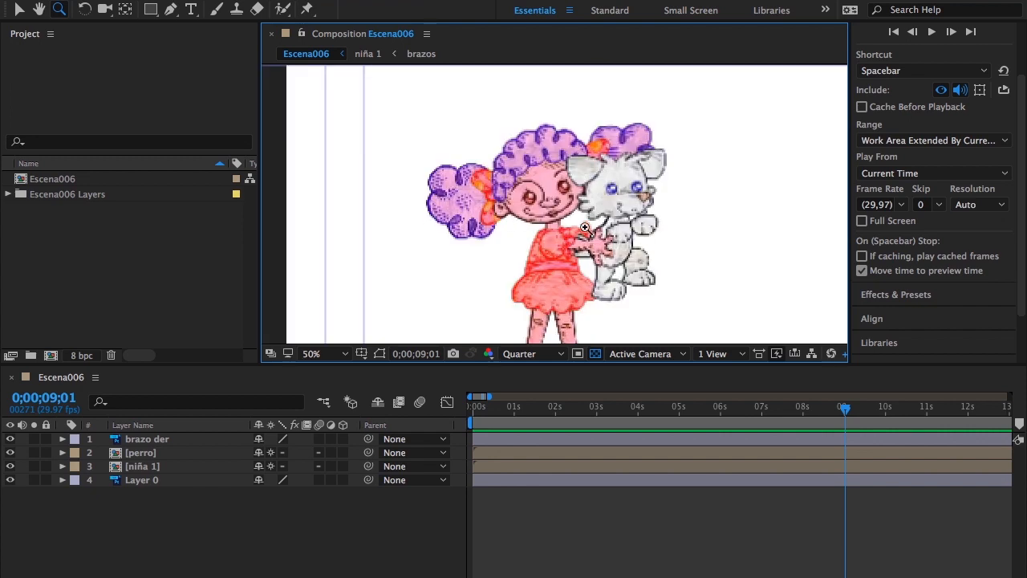
drag(598, 225, 539, 184)
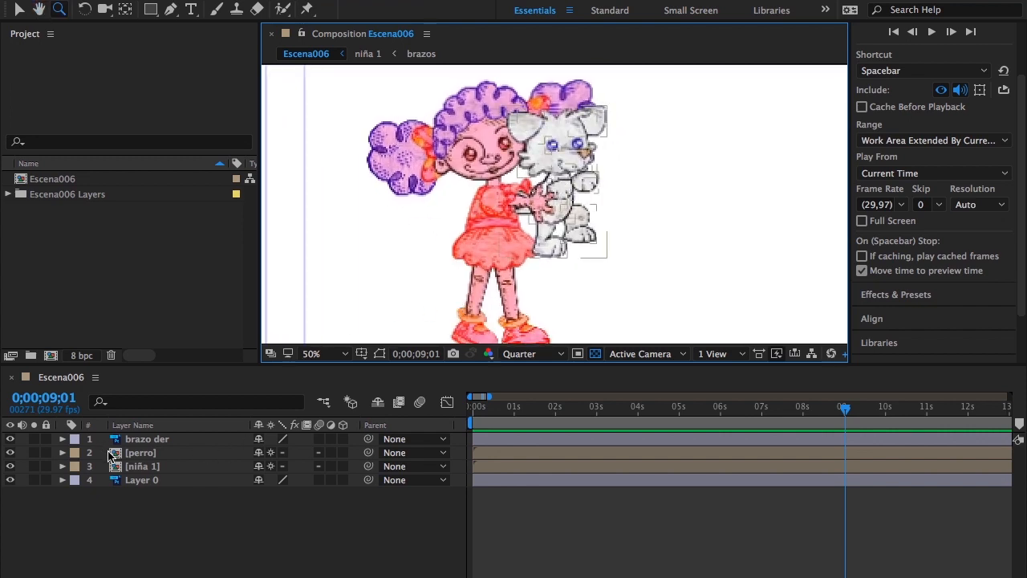
click(143, 473)
double_click(116, 469)
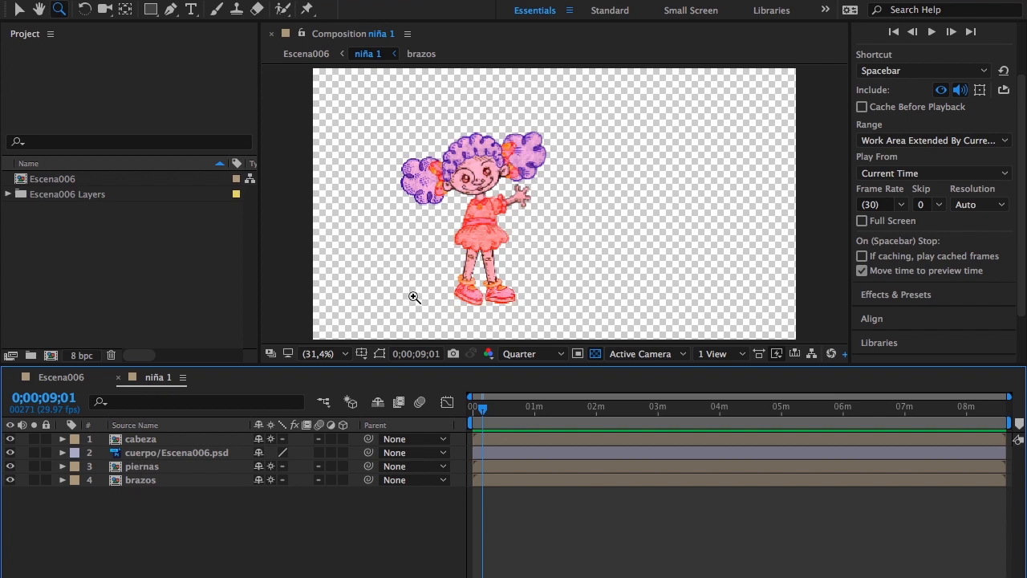
Examine the girl's legs up close in niña 1 and select the piernas layer
click(486, 277)
double_click(556, 220)
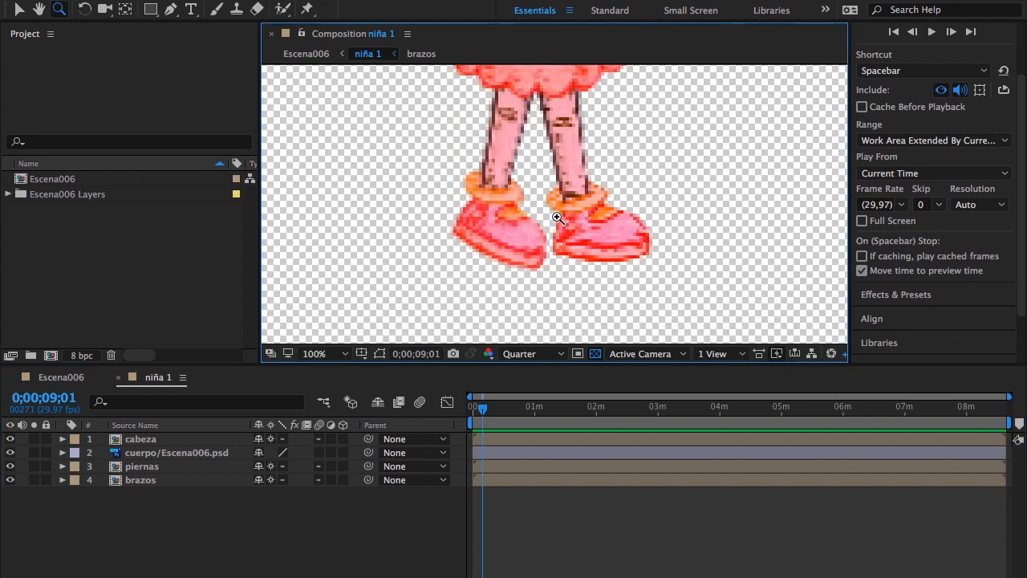
key(space)
drag(568, 161, 551, 195)
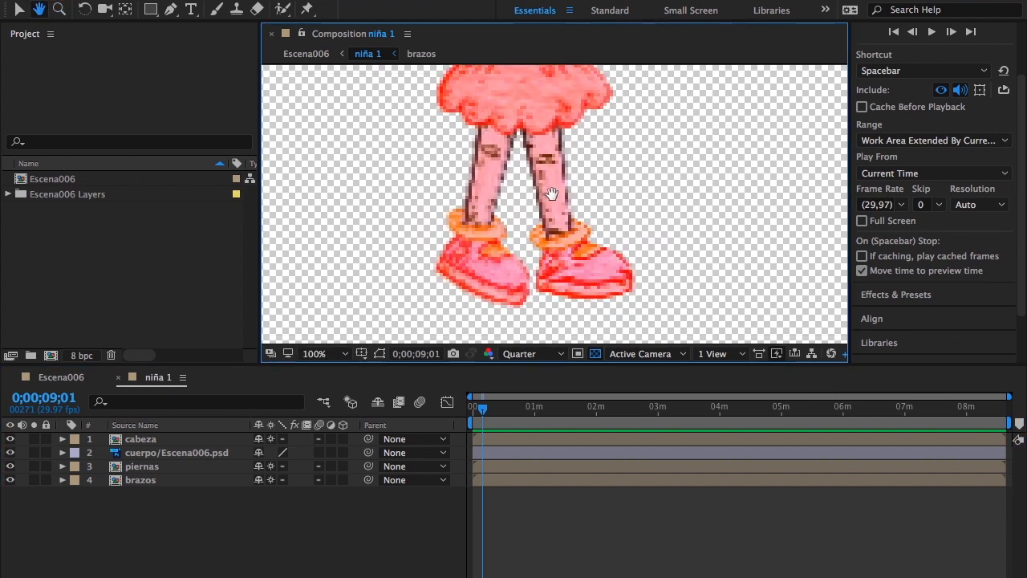
click(537, 190)
key(z)
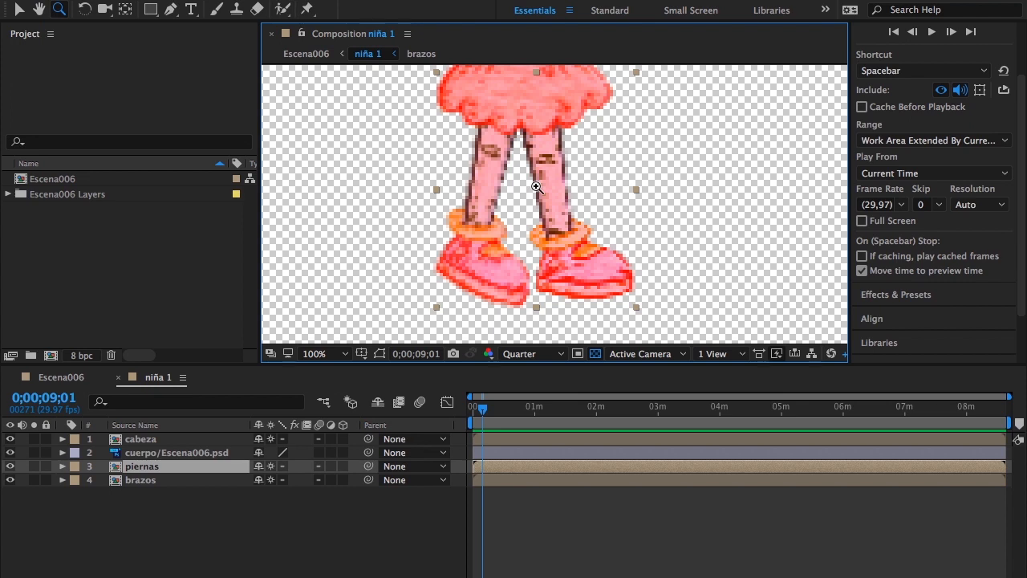
alt+click(536, 187)
alt+click(554, 205)
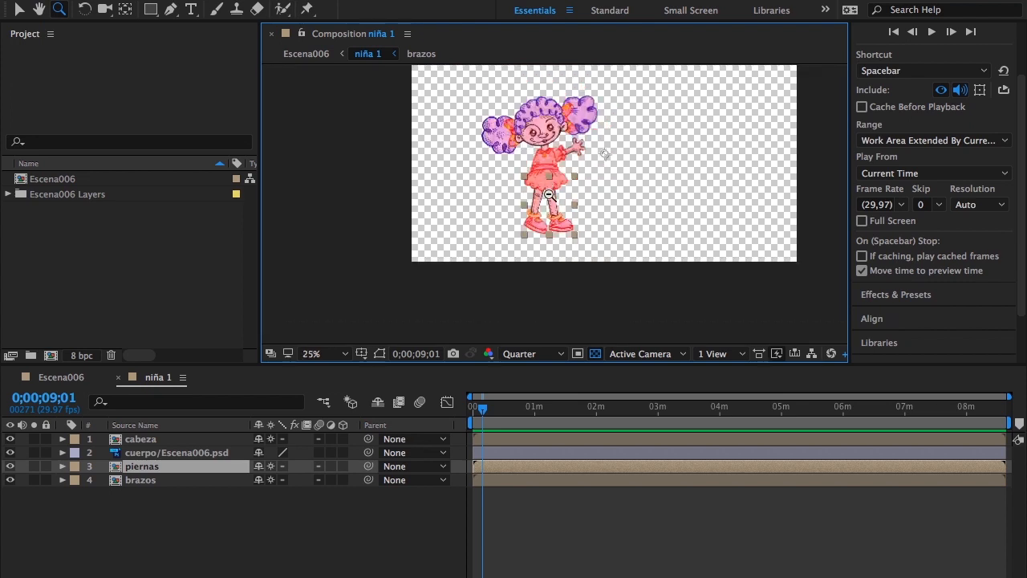
alt+click(550, 195)
click(550, 195)
click(549, 202)
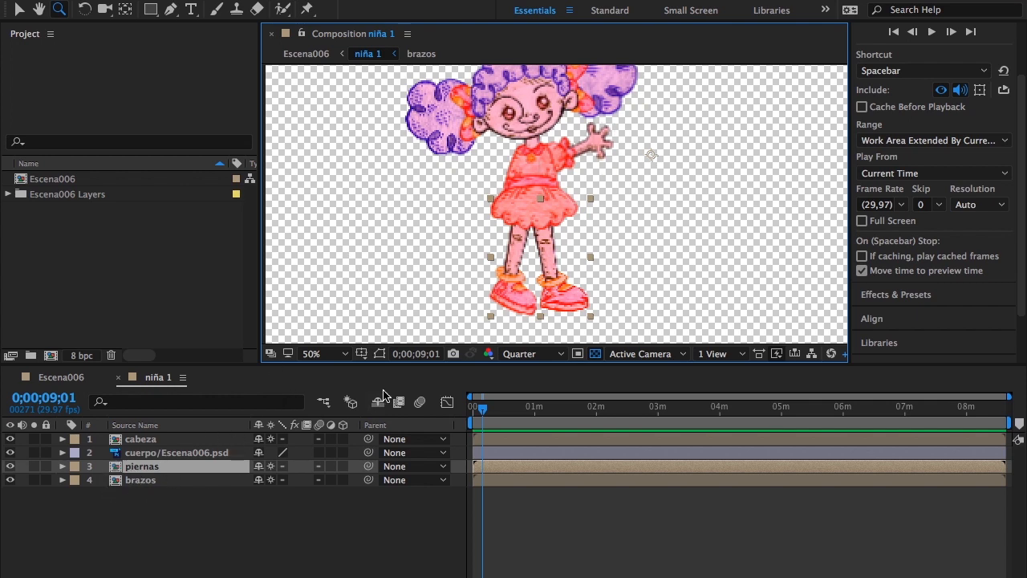
Open the piernas precomposition and show pierna izq 2 and pierna der in place of pierna izq copy and pierna izq
double_click(134, 470)
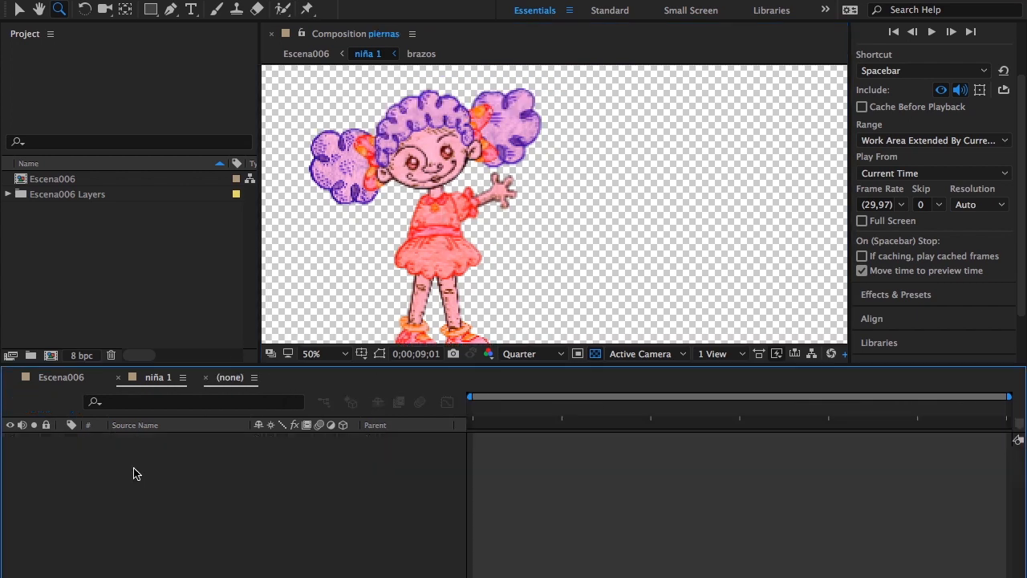
drag(390, 291, 424, 190)
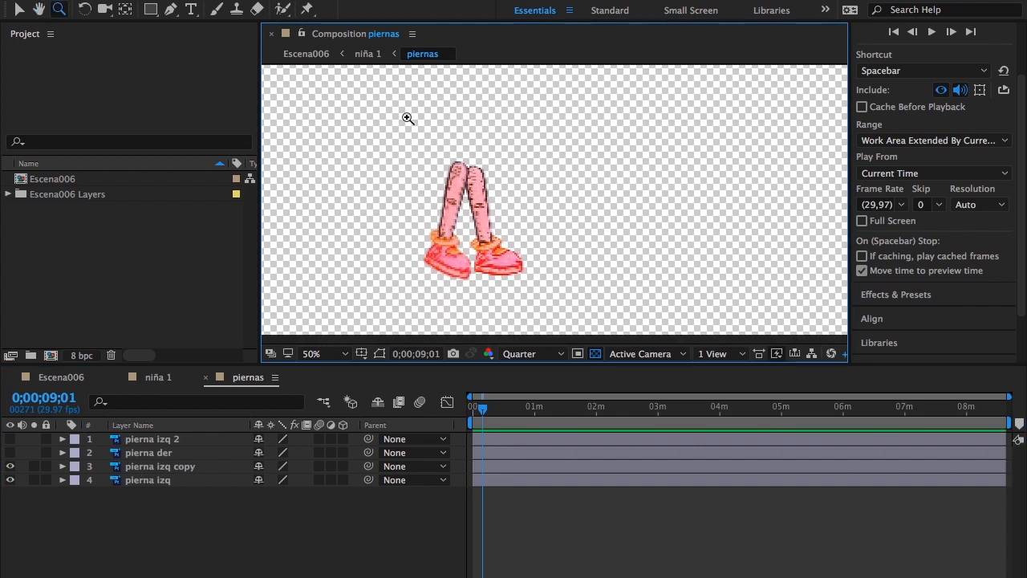
click(22, 9)
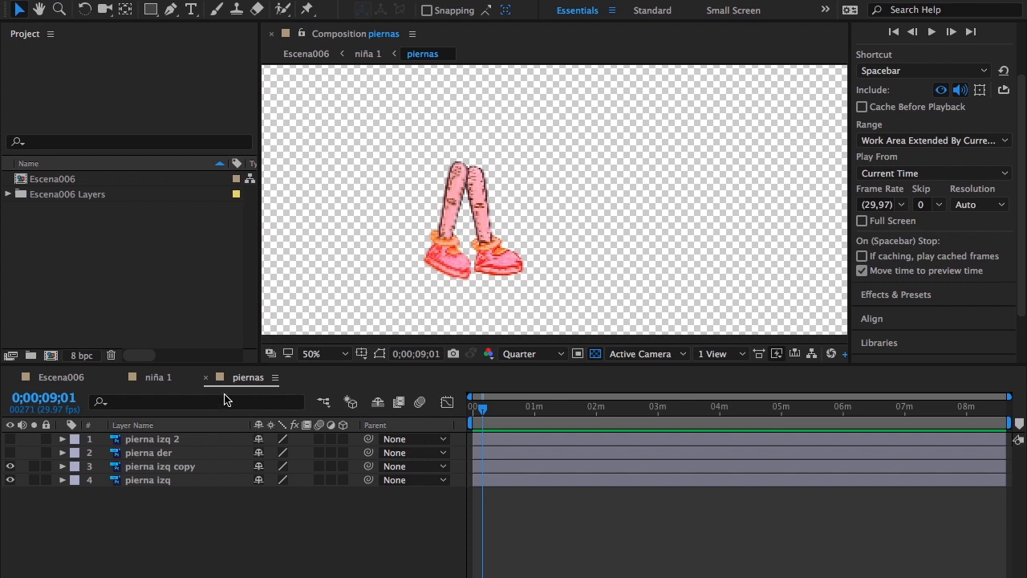
click(10, 466)
click(10, 440)
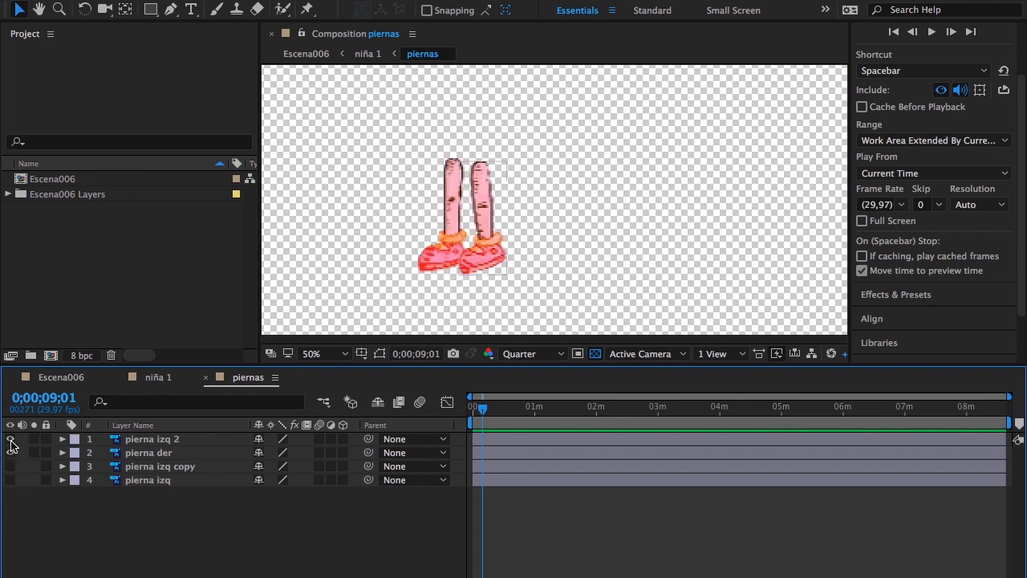
Hide the pierna der and pierna izq 2 layers and show pierna izq copy and pierna izq in piernas
click(11, 453)
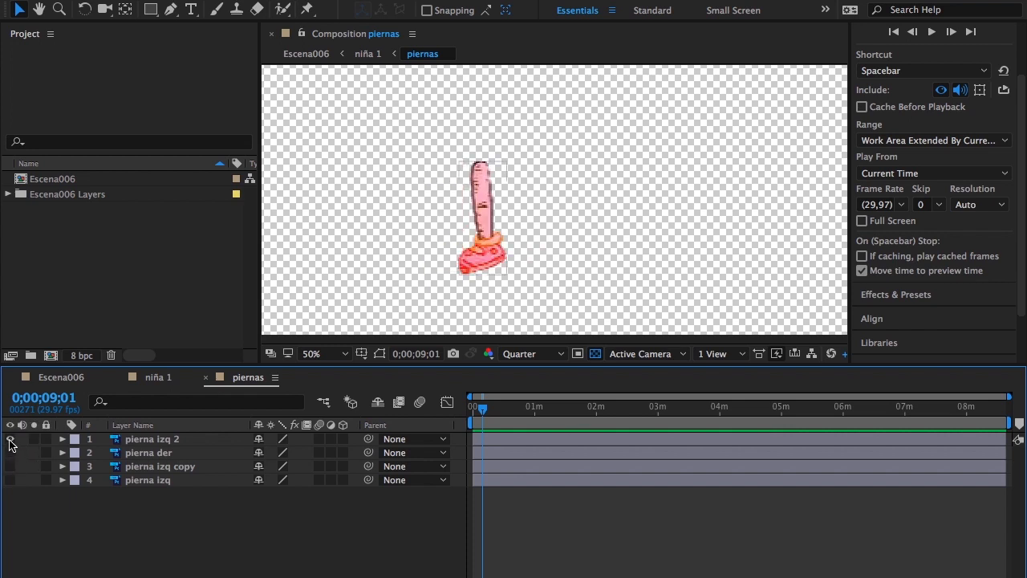
click(11, 439)
click(10, 466)
click(11, 480)
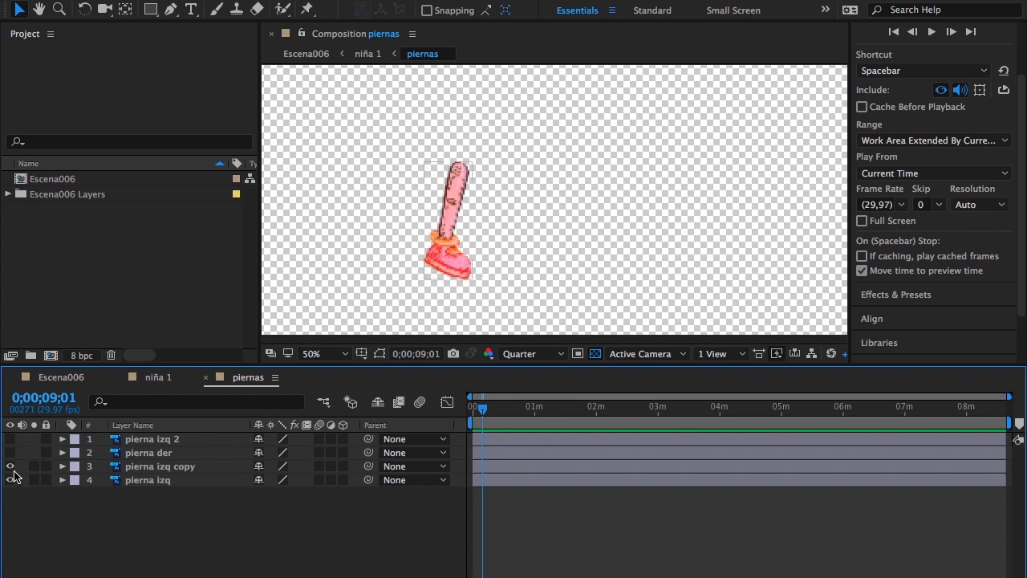
Delete the hidden pierna izq 2 and pierna der layers and return the current time to 0;00;00;00
click(156, 441)
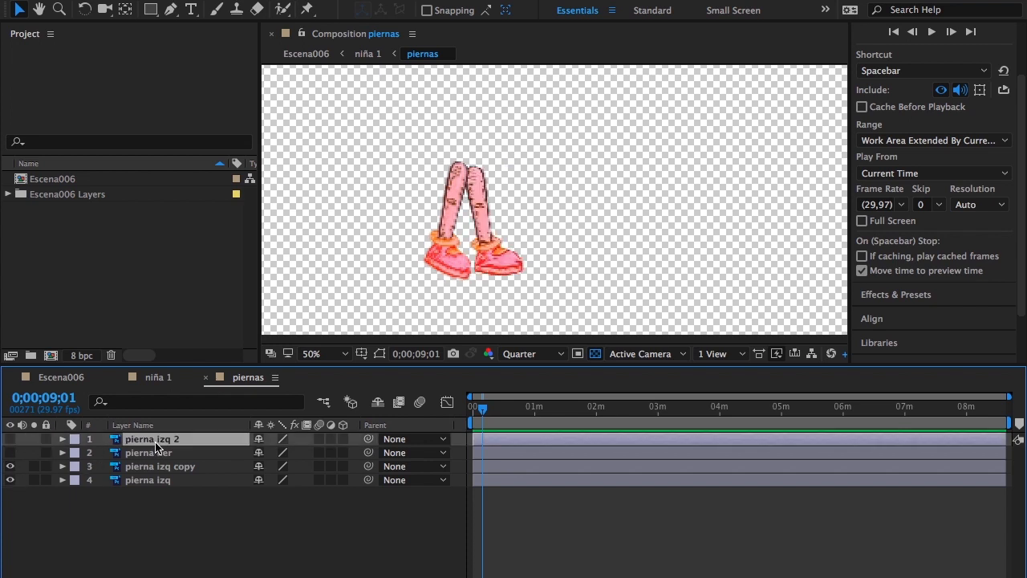
shift+click(166, 454)
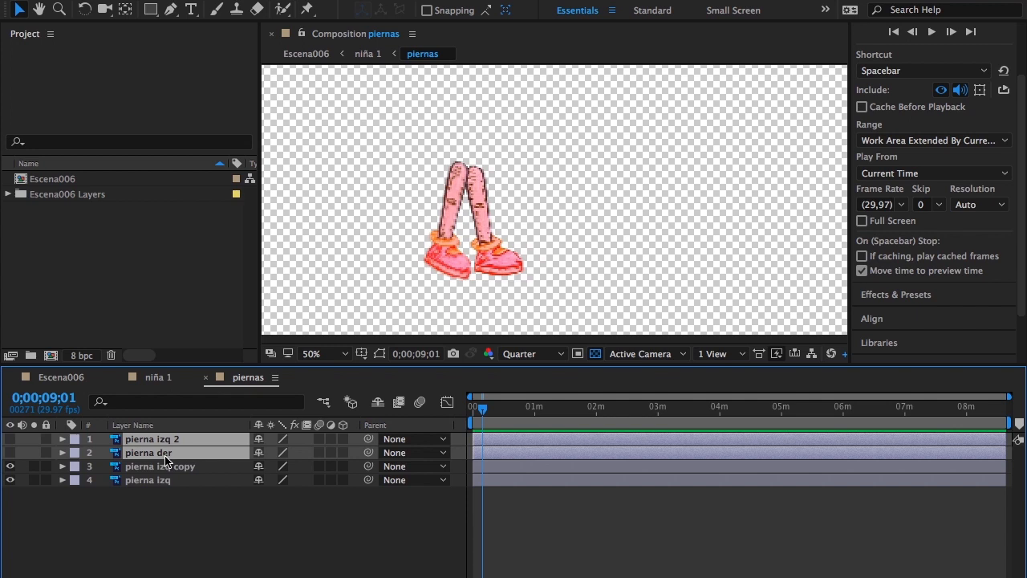
key(Delete)
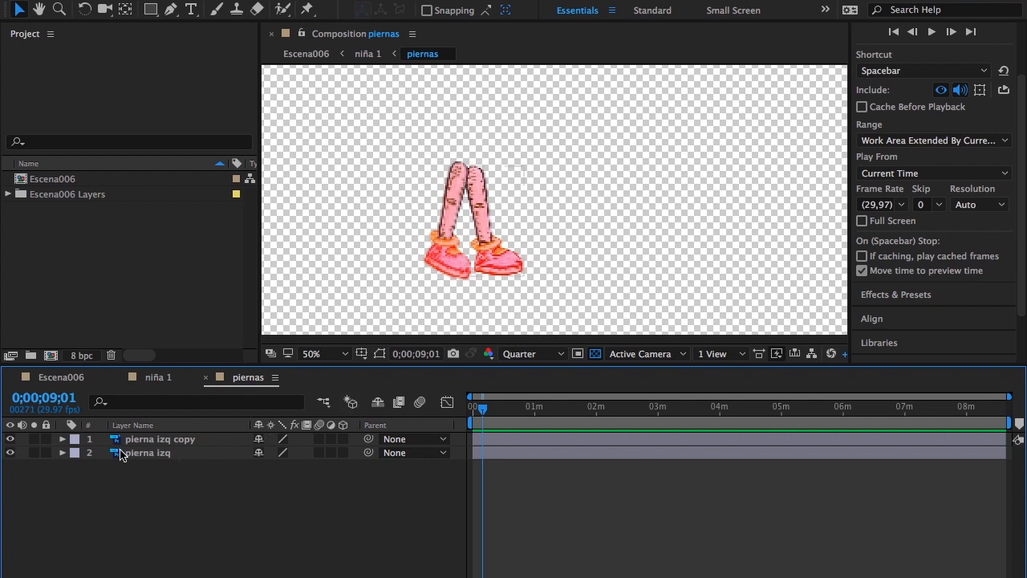
drag(479, 415, 443, 418)
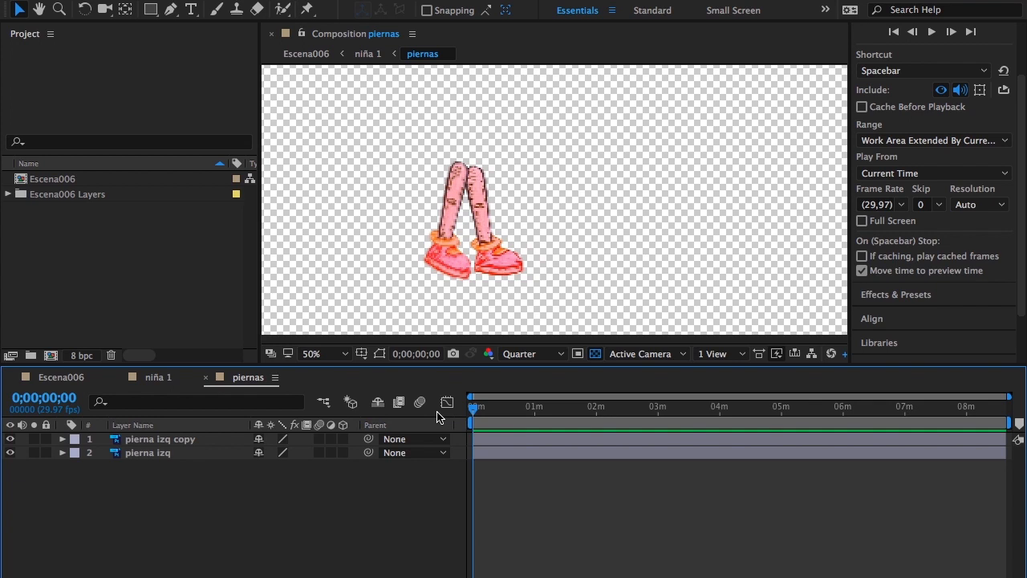
Check the girl's legs in the niña 1 and Escena006 compositions and return to piernas
click(159, 379)
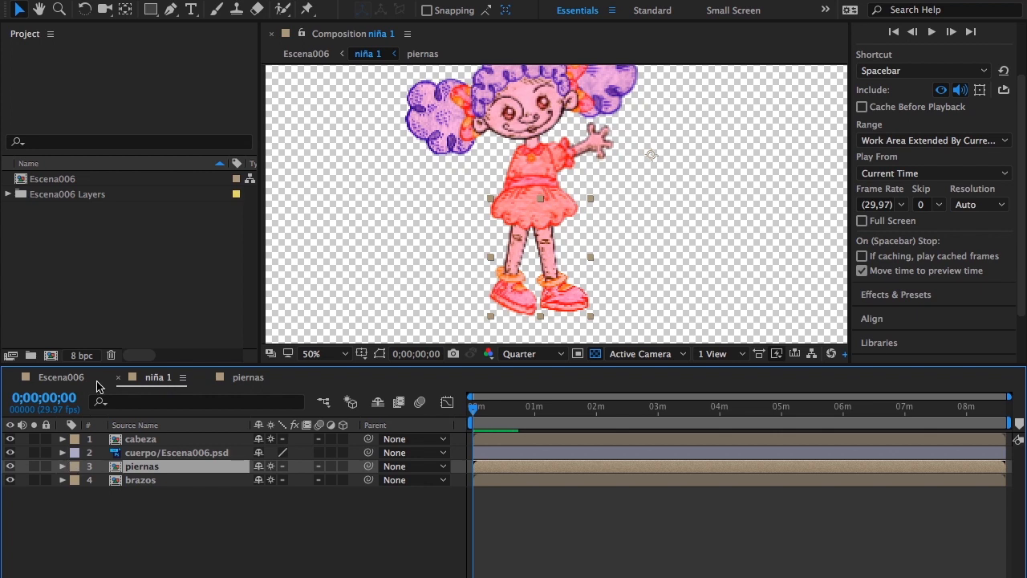
click(53, 377)
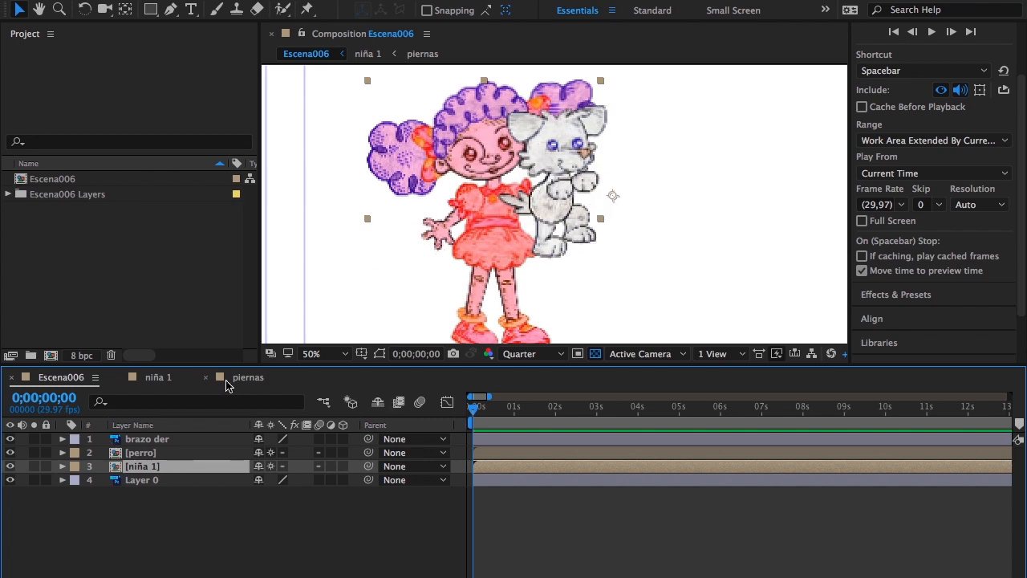
click(248, 379)
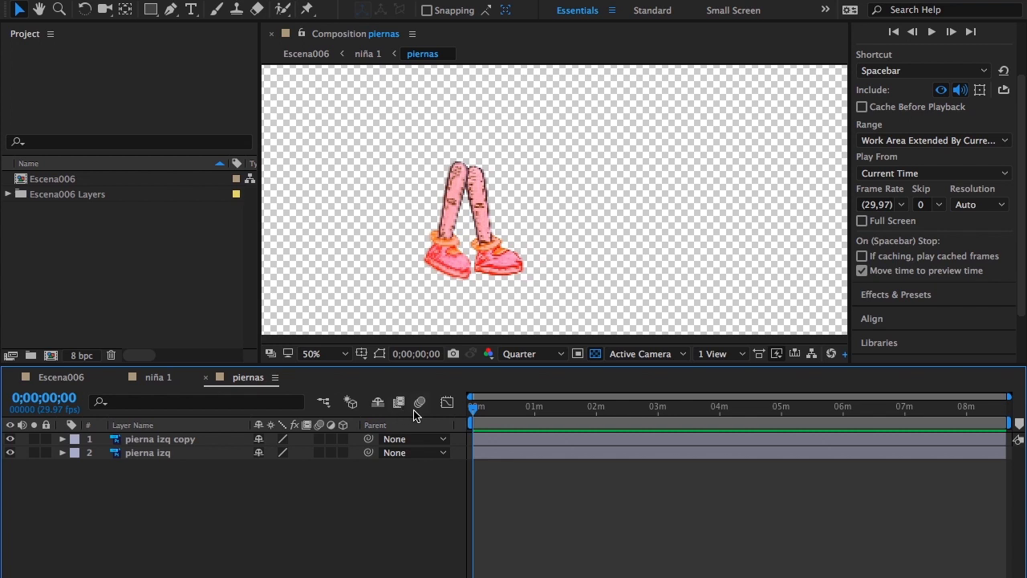
Expand the Transform properties of pierna izq copy and pierna izq and enlarge the timeline area to fit them
click(62, 439)
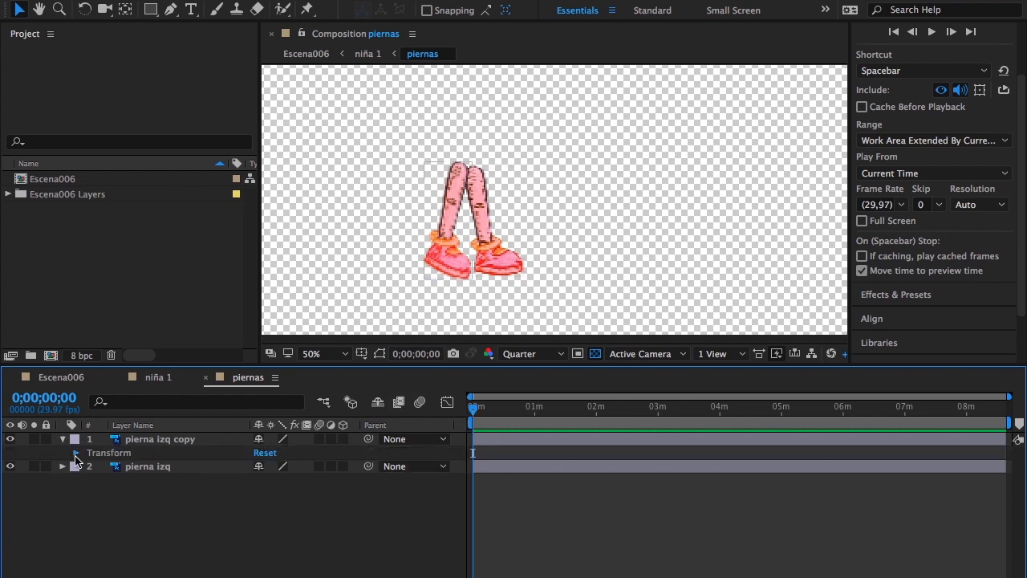
click(76, 452)
click(63, 534)
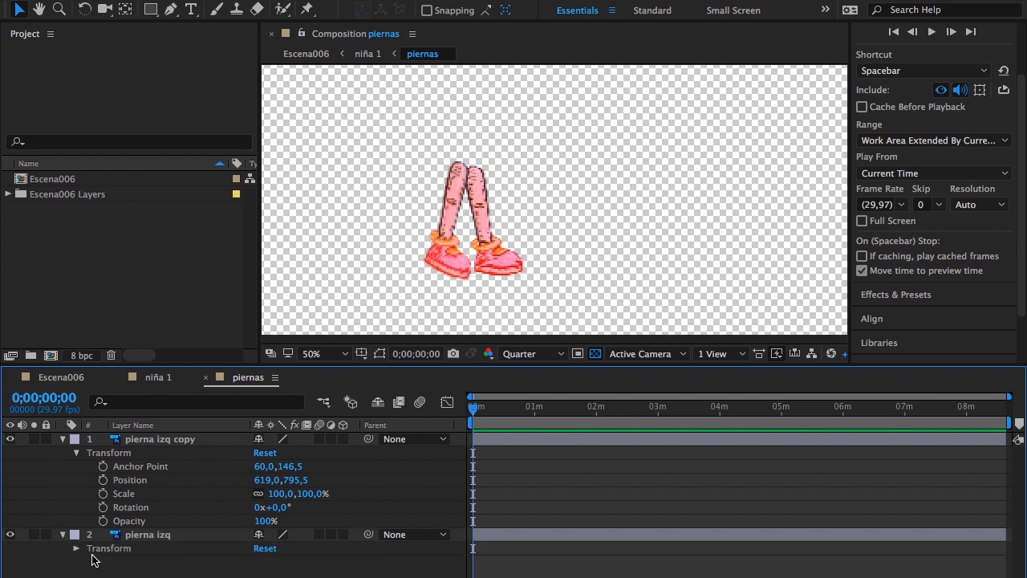
click(77, 548)
scroll(76, 548, down, 1)
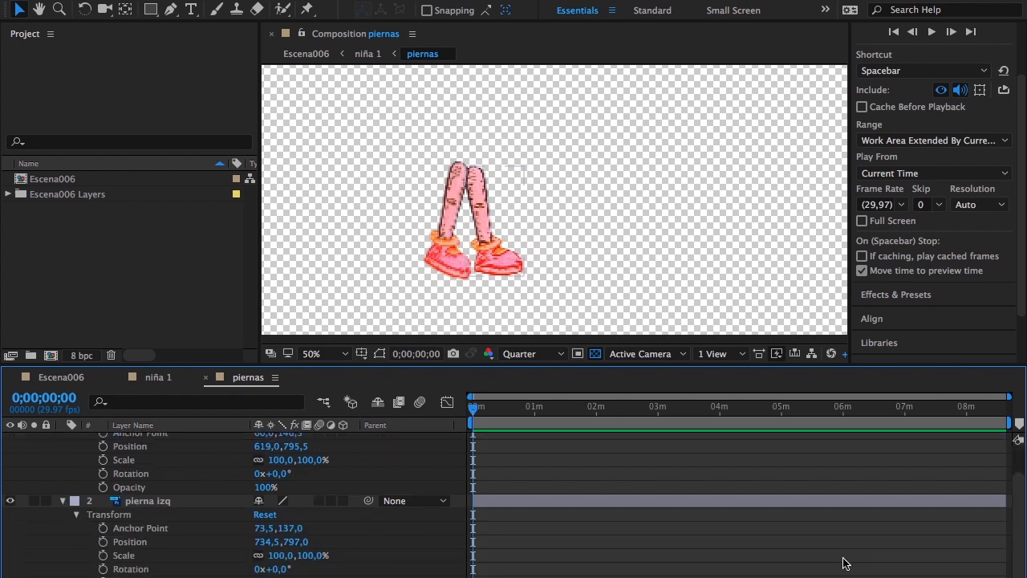
drag(1018, 499, 1020, 449)
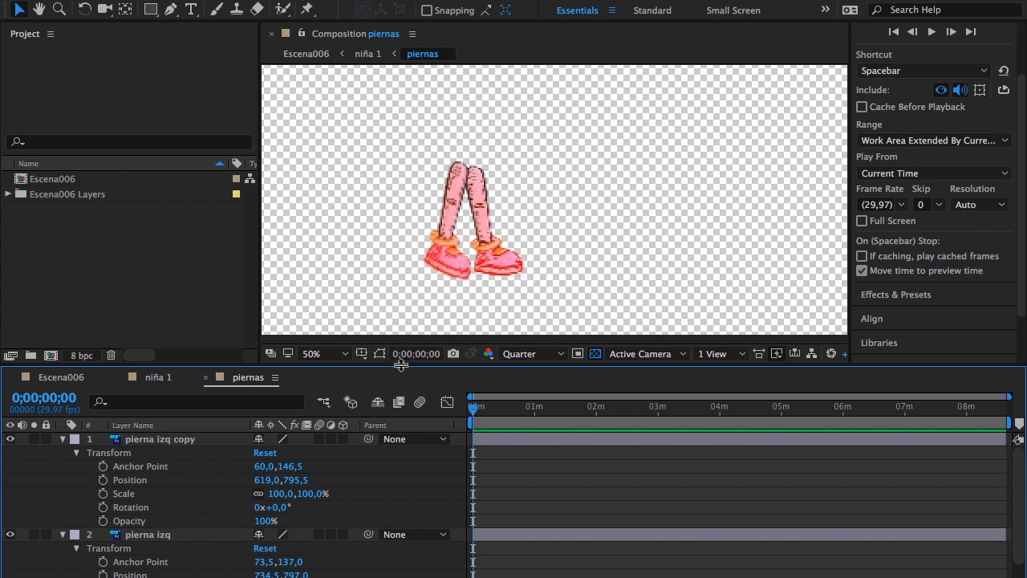
drag(401, 365, 401, 319)
Enable keyframing at 0;00;00;00 for all Transform properties of both pierna izq copy and pierna izq
click(229, 396)
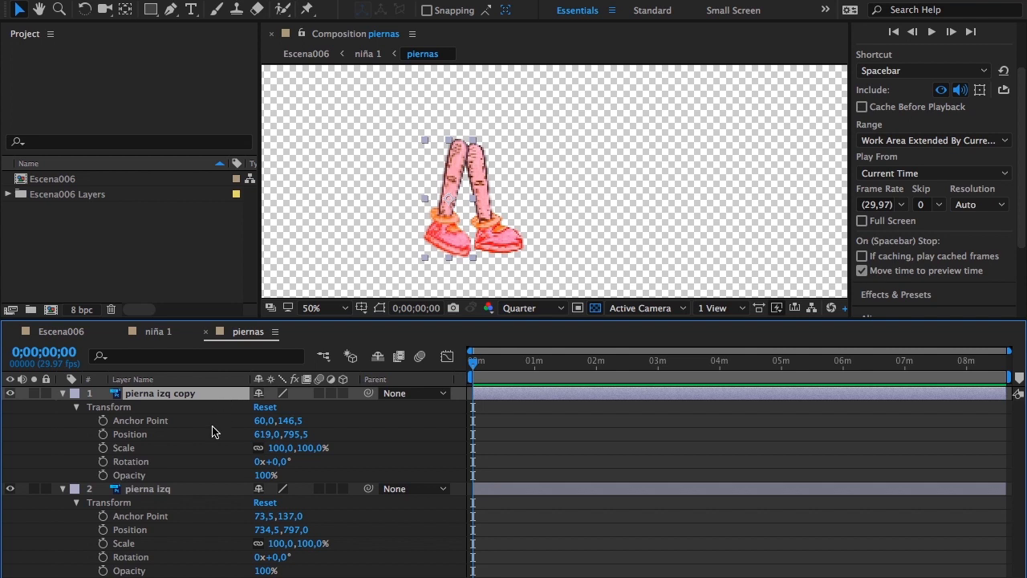
shift+click(194, 492)
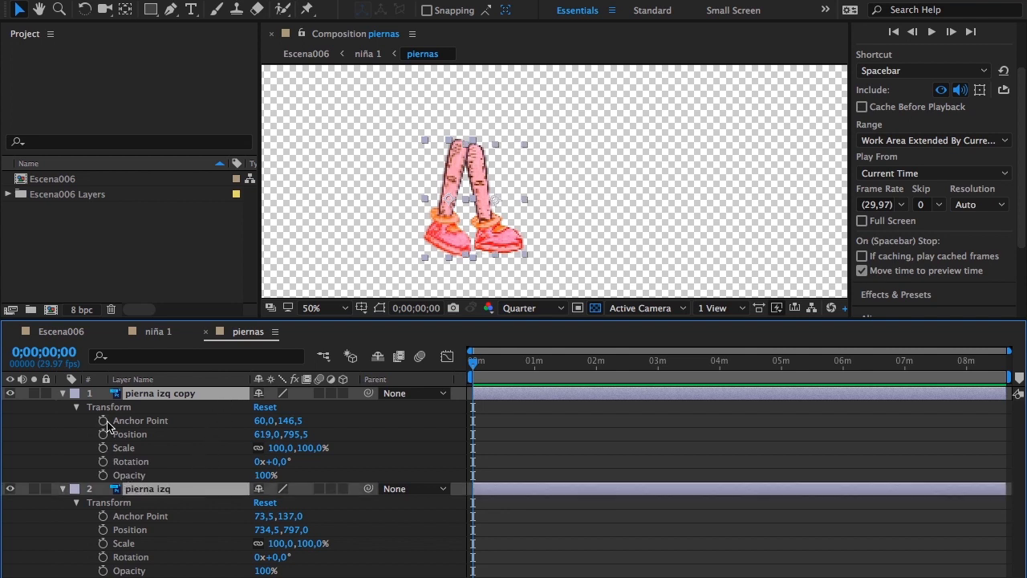
drag(103, 420, 102, 475)
drag(103, 516, 103, 568)
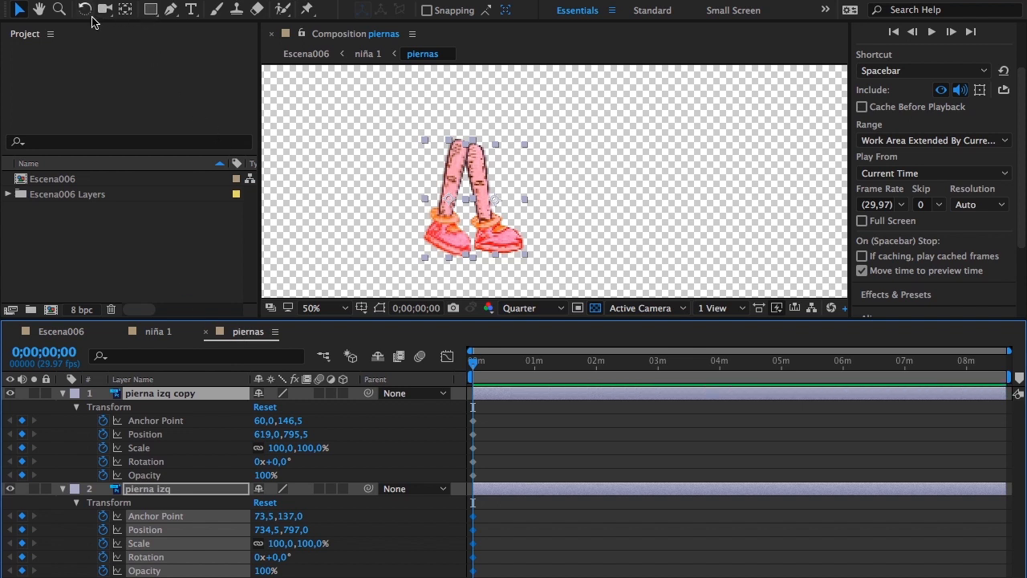
Move each leg's anchor point to the top of its thigh, about 86,0/6,5 for pierna izq copy and 25,5/7,0 for pierna izq
click(125, 9)
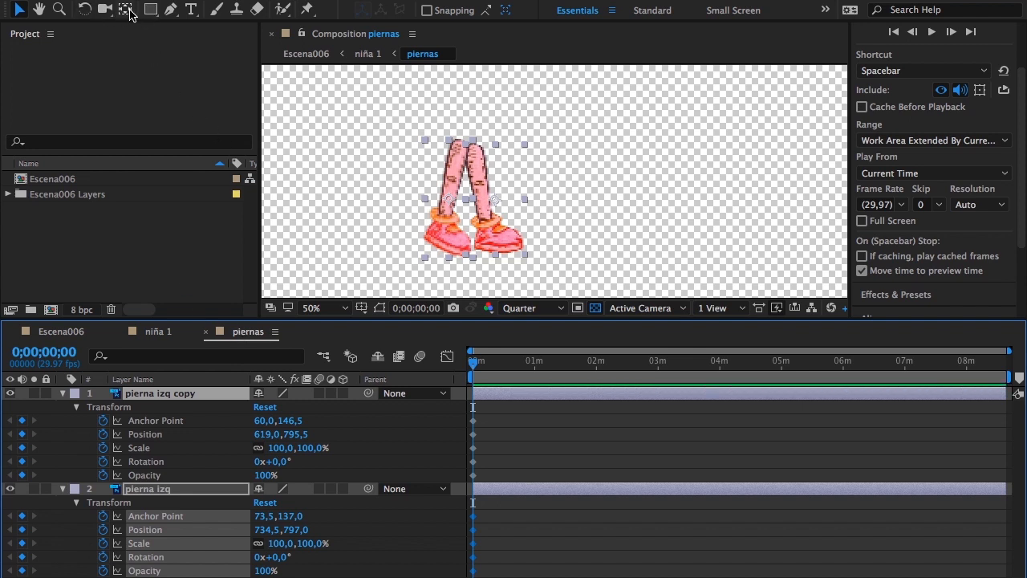
click(446, 197)
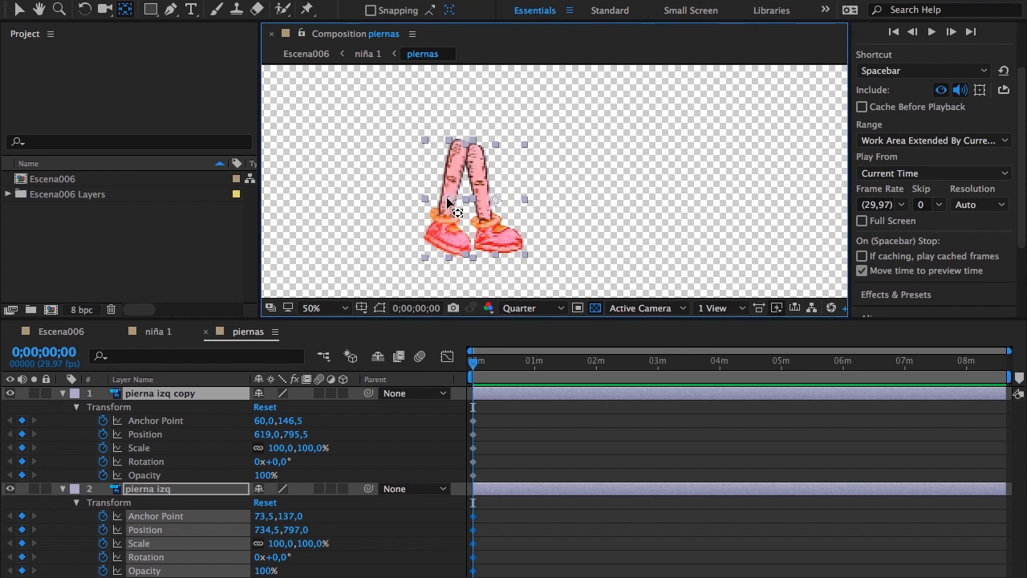
click(490, 394)
click(489, 434)
click(484, 394)
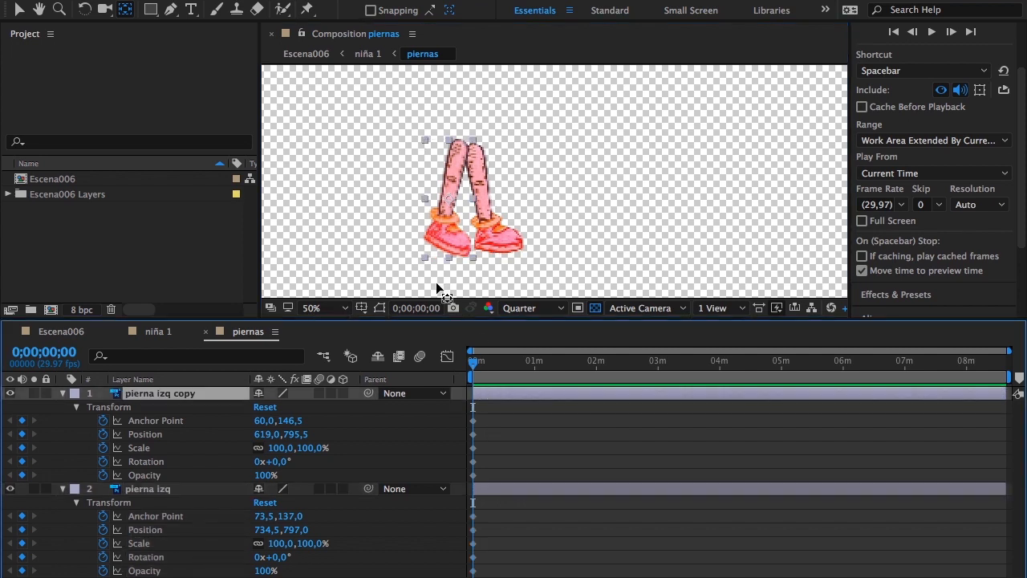
drag(447, 206, 460, 142)
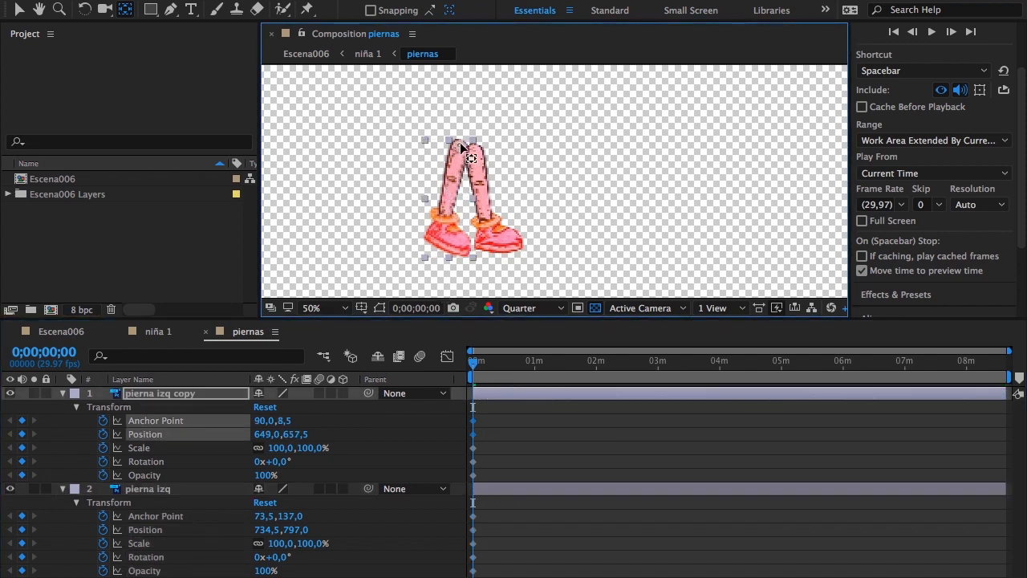
click(482, 178)
drag(490, 198, 478, 157)
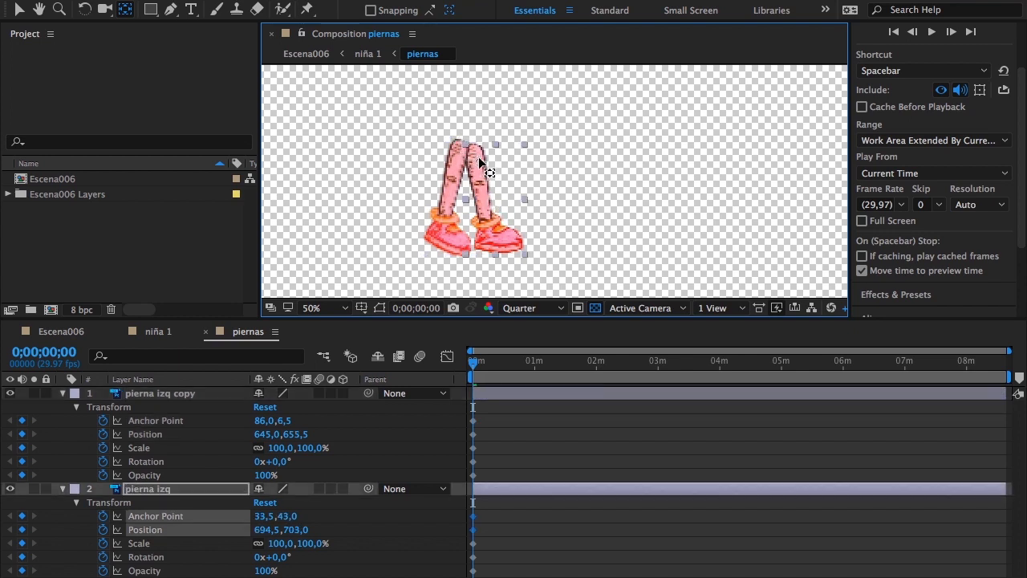
key(space)
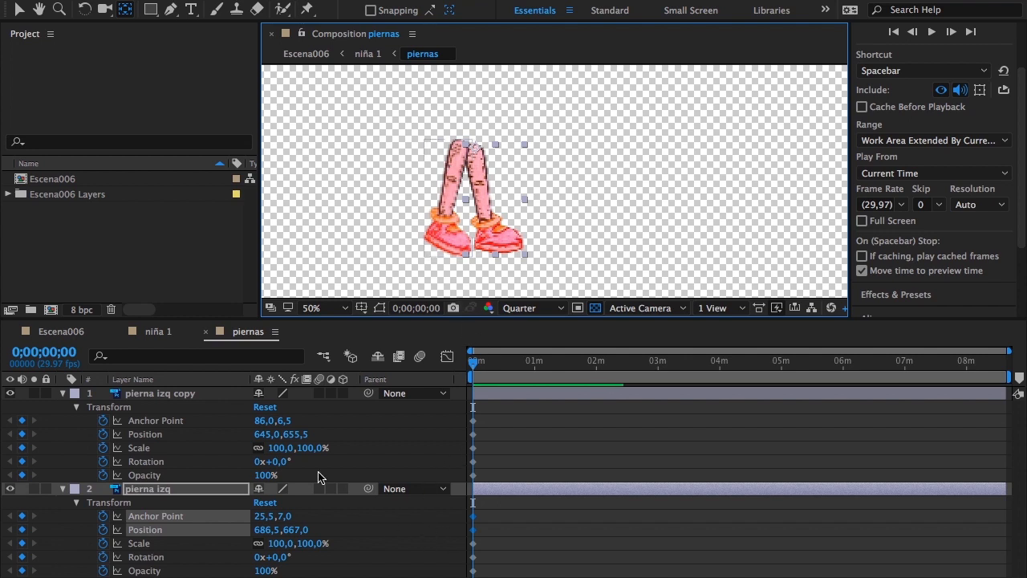
At 0;00;01;00, add keyframes for all Transform properties of pierna izq copy and for Position, Scale, Rotation and Opacity of pierna izq
click(170, 395)
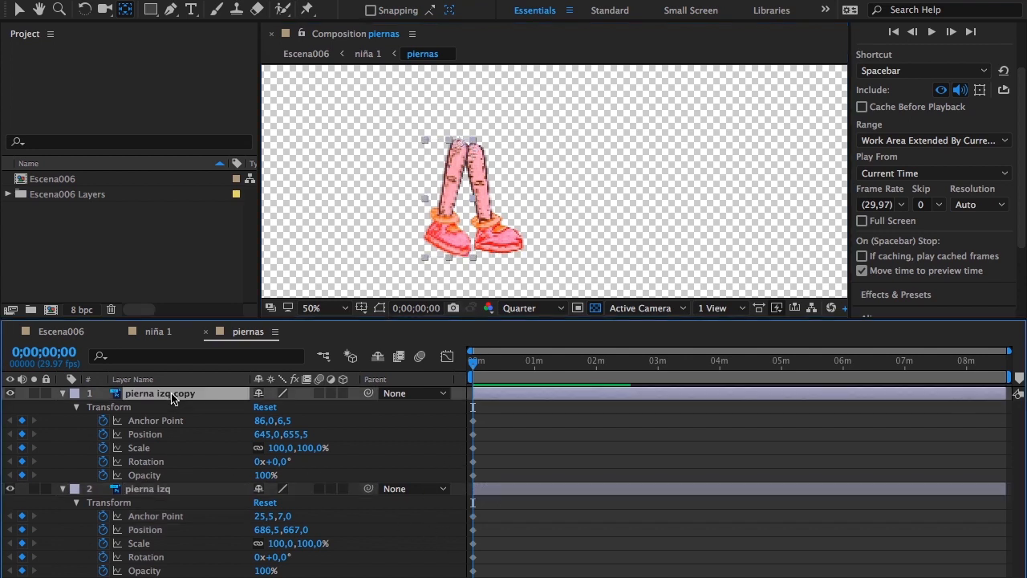
shift+click(167, 491)
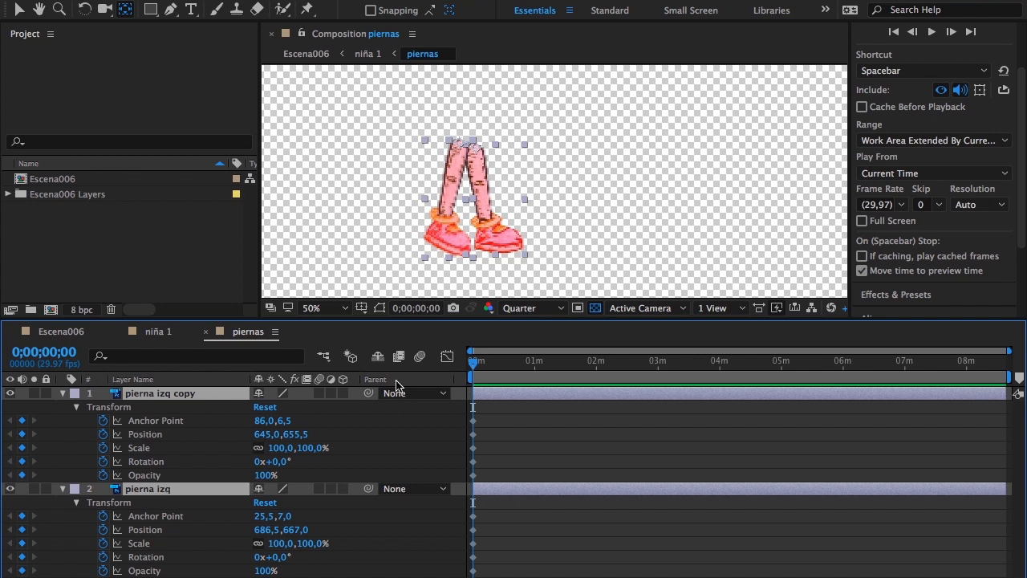
click(67, 352)
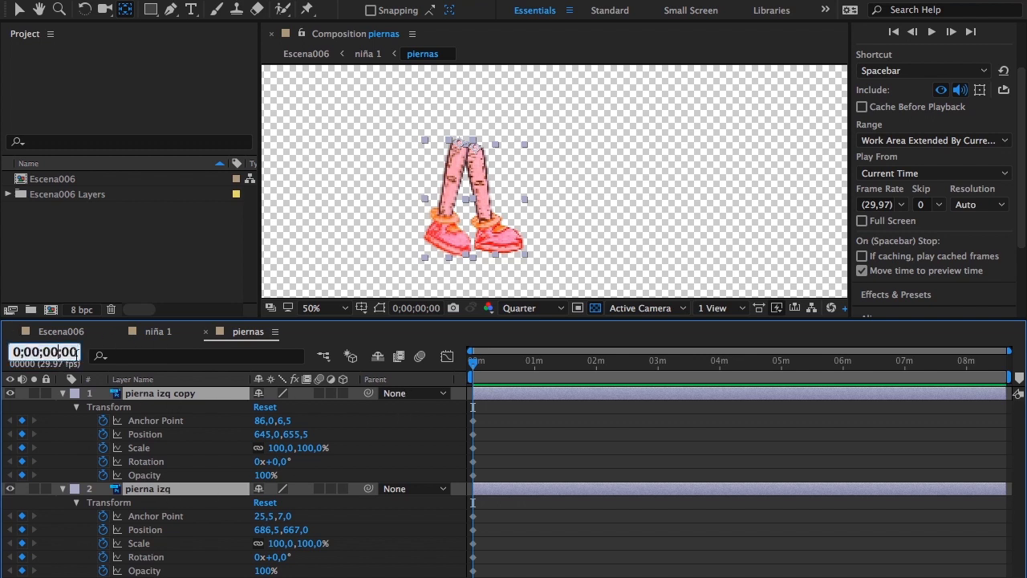
key(Return)
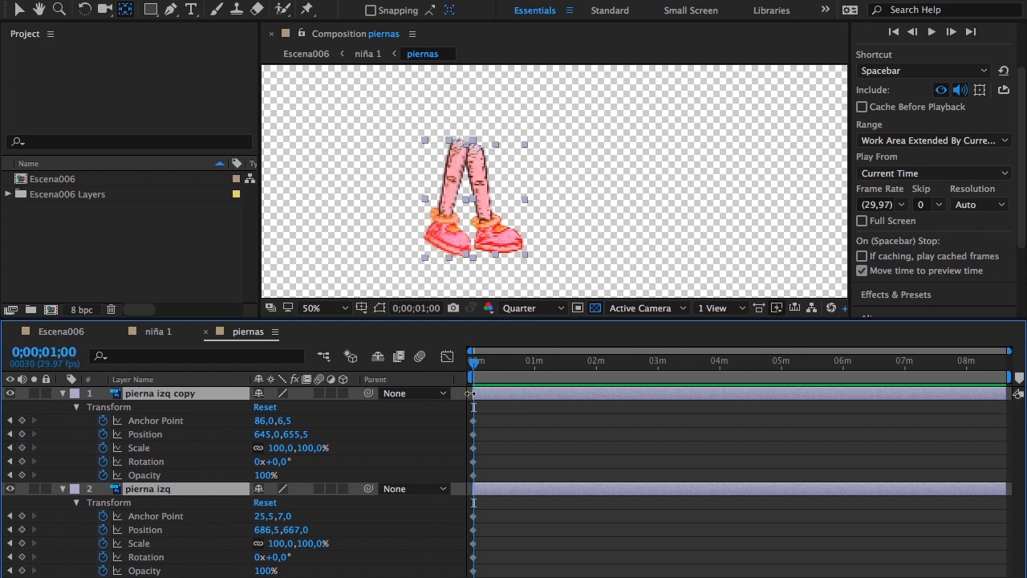
key(semicolon)
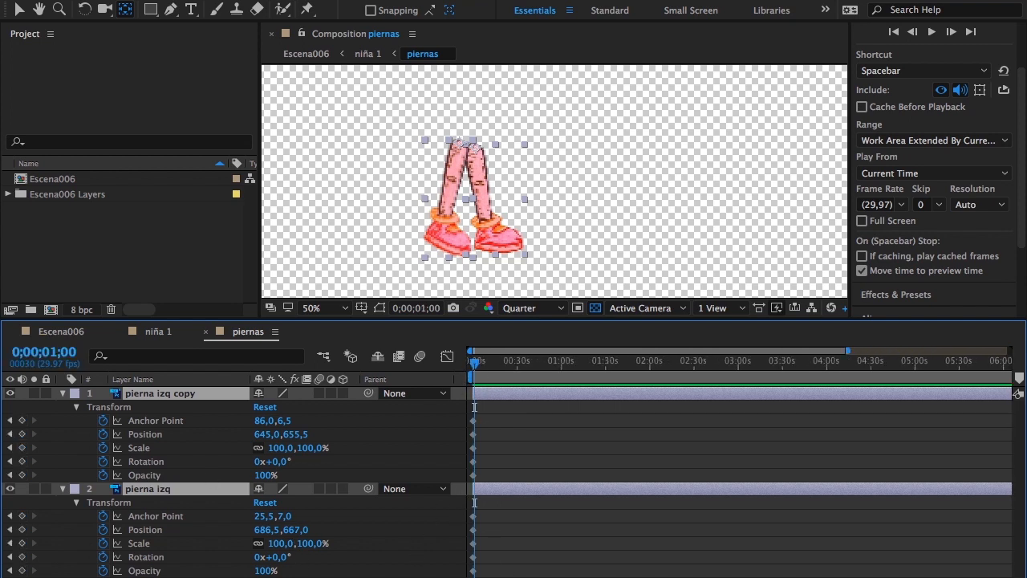
key(semicolon)
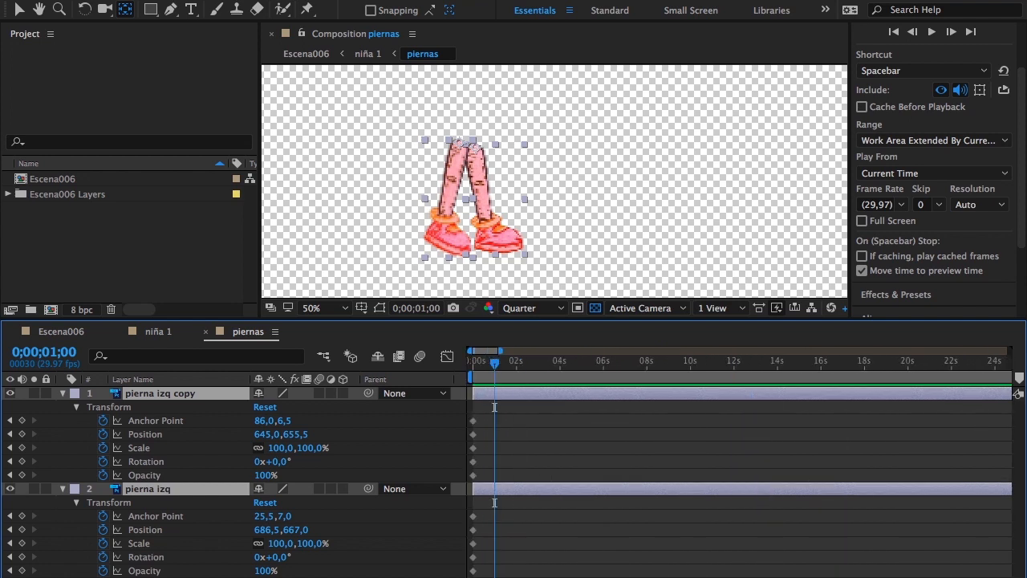
key(equal)
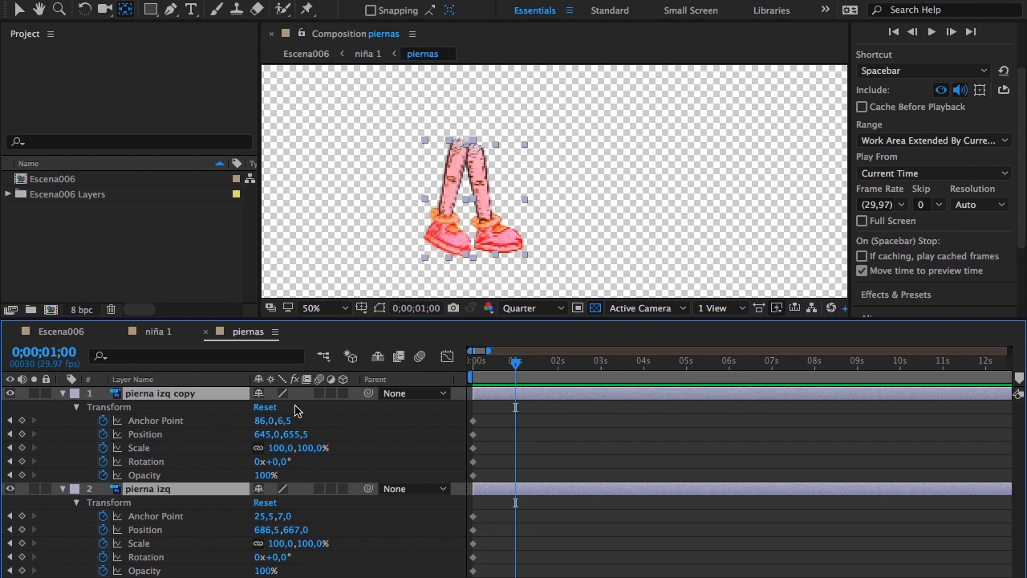
drag(23, 421, 23, 475)
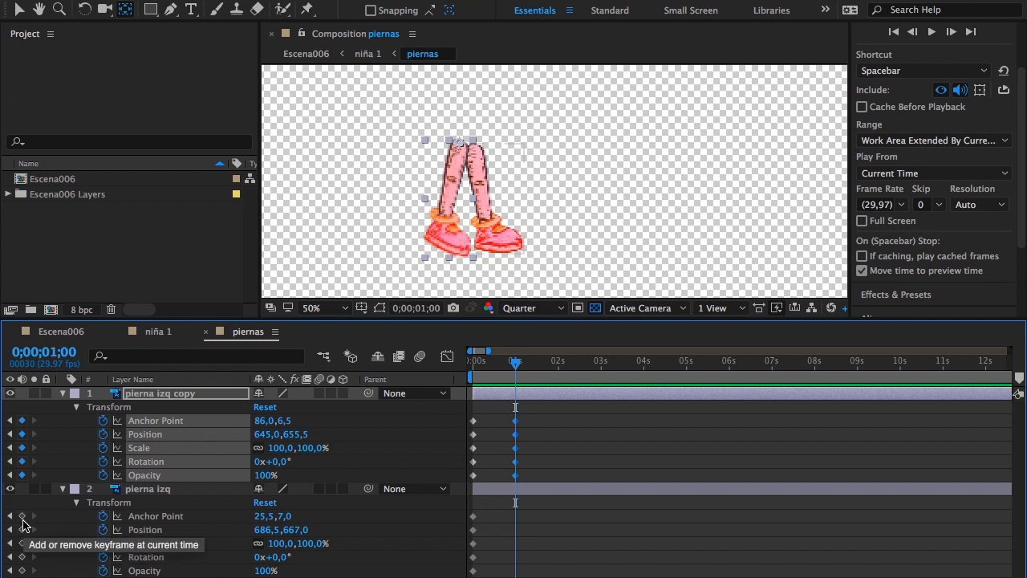
drag(22, 523, 23, 570)
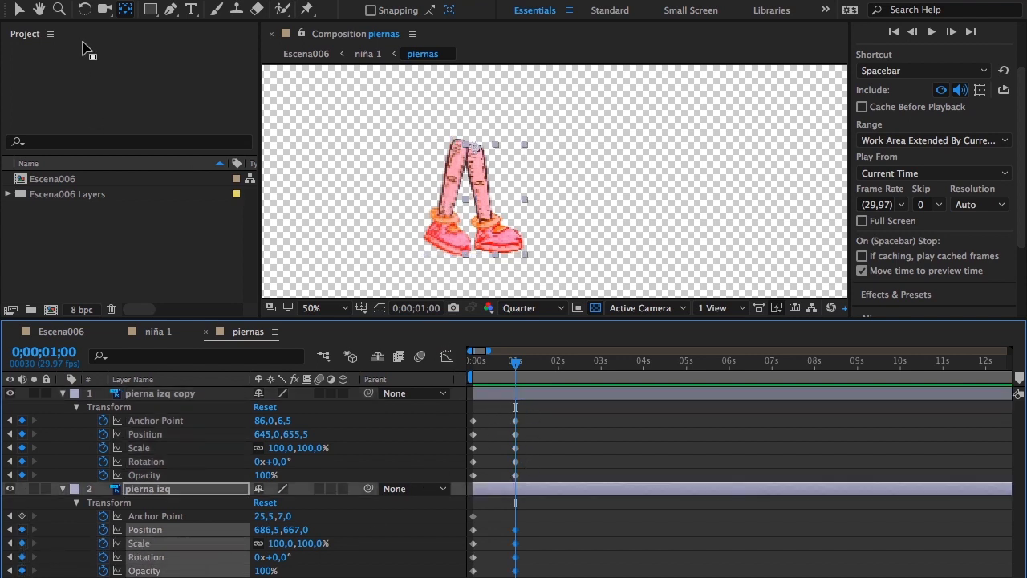
Rotate pierna izq copy to about -42,7° and pierna izq to about +38,6° at 0;00;01;00 with the Rotation tool
click(84, 11)
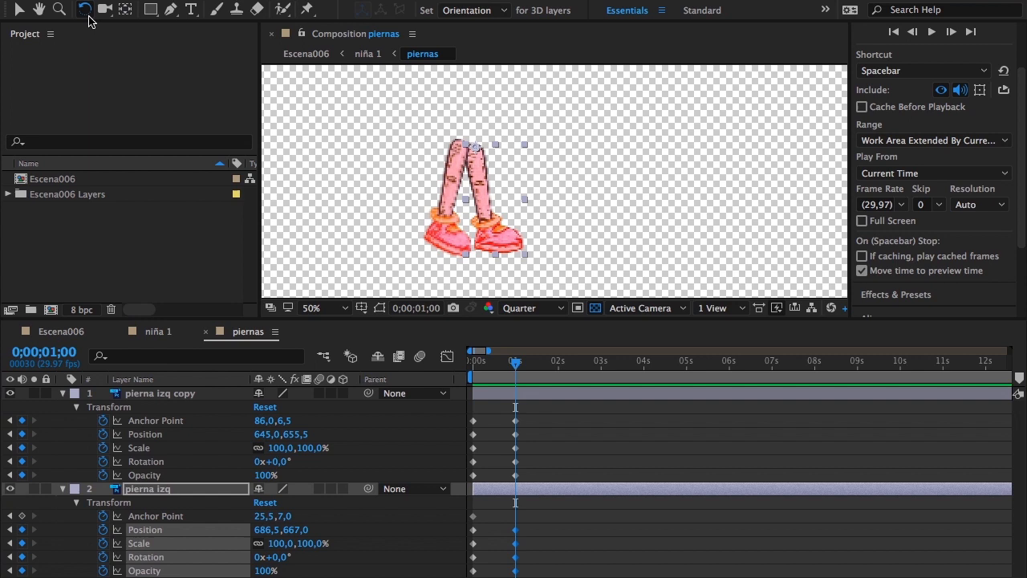
click(438, 239)
drag(479, 268, 560, 228)
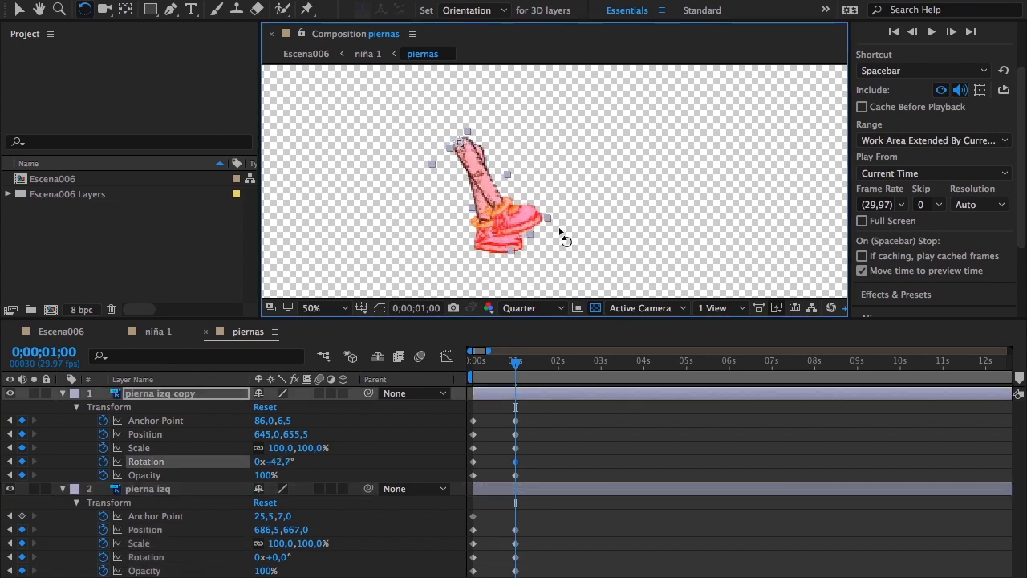
click(484, 245)
drag(528, 256, 452, 246)
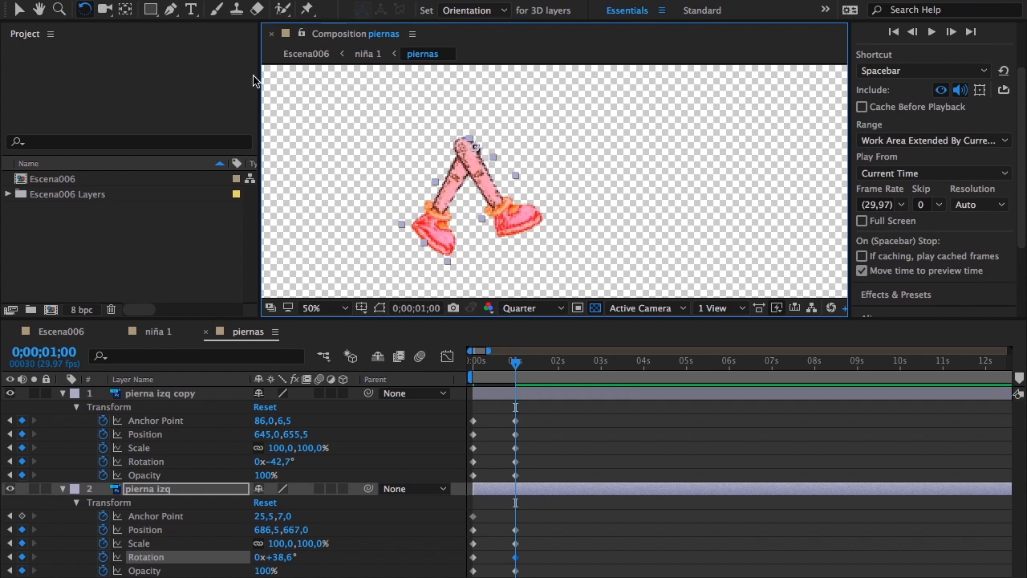
click(17, 10)
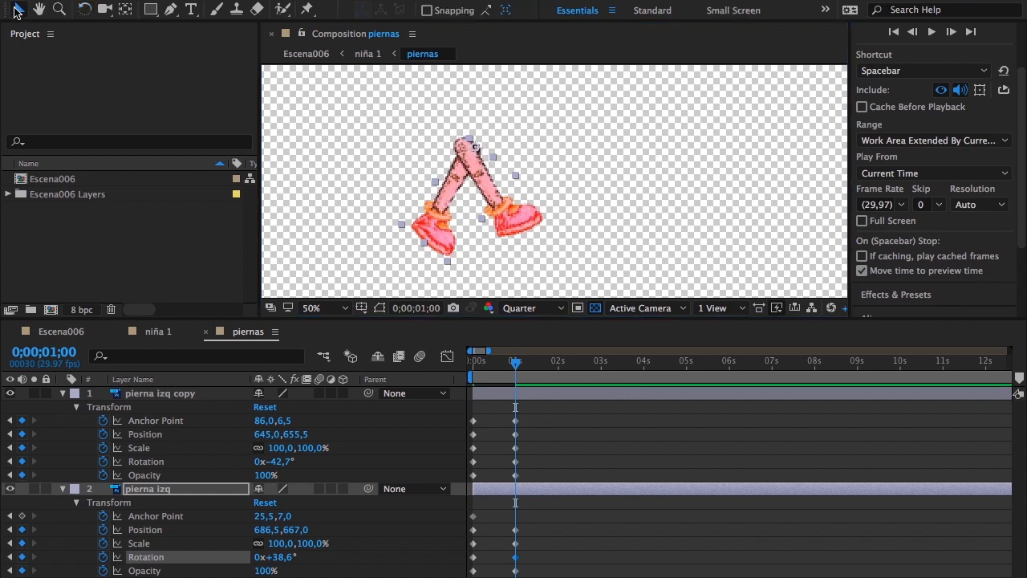
At 0;00;01;00, reposition pierna izq to about 684,5/659,0 and pierna izq copy to about 663,0/673,5, and preview the motion
drag(481, 181, 452, 187)
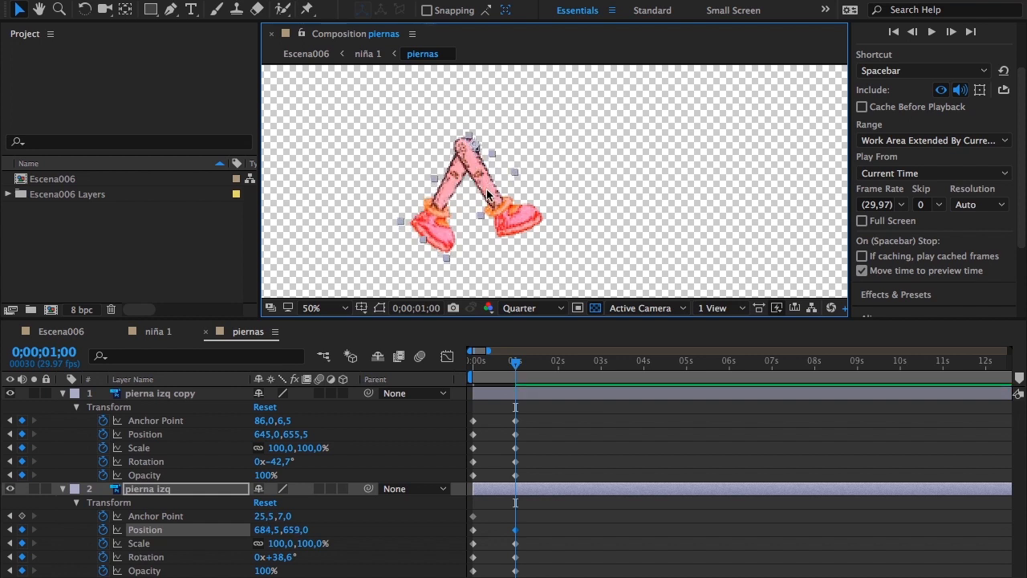
drag(515, 219, 521, 227)
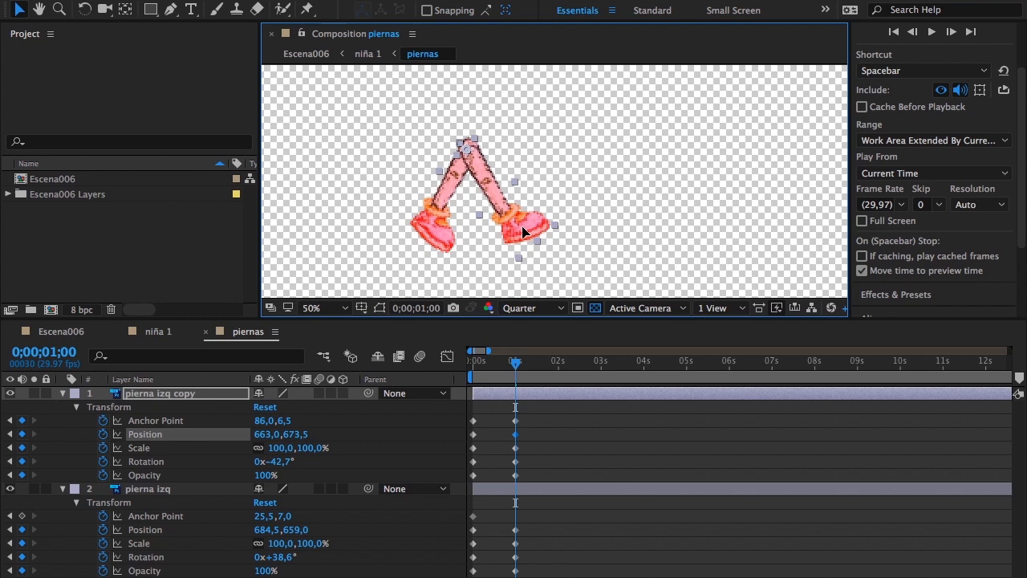
key(space)
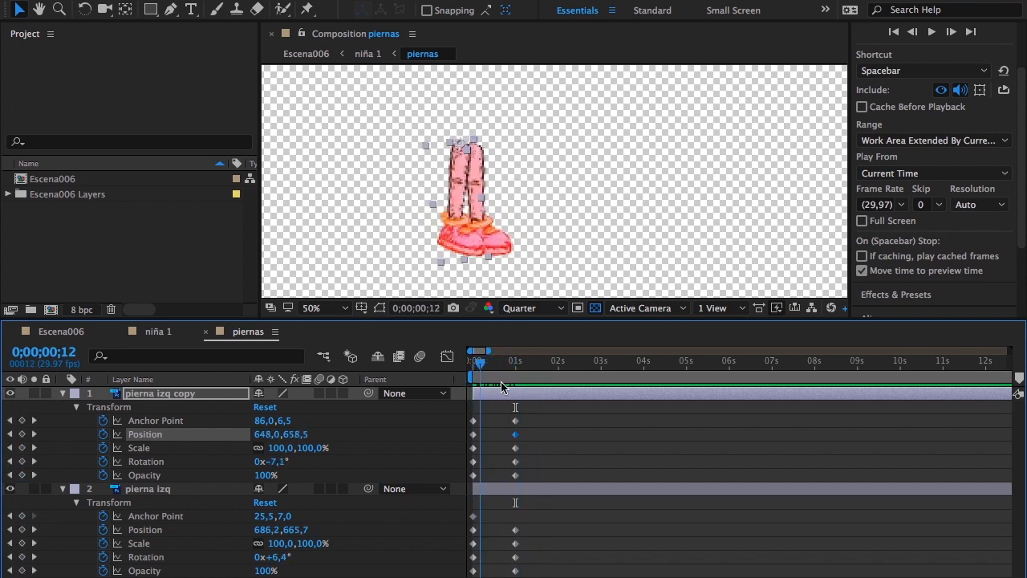
At 0;00;00;00, rotate pierna izq copy to about +4,1° and pierna izq to about -8,5° with the Rotation tool
drag(441, 388, 421, 387)
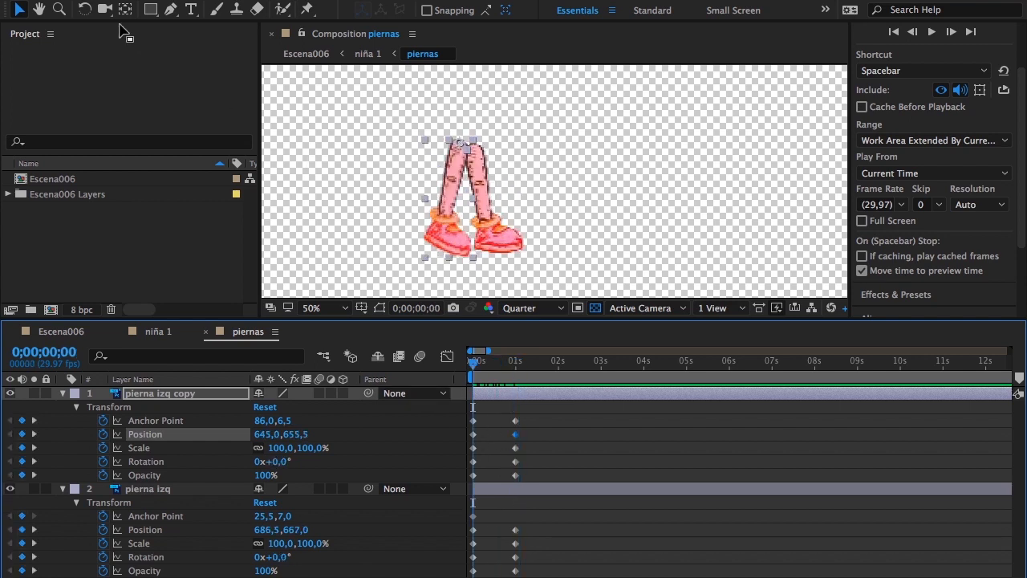
click(84, 9)
drag(422, 260, 420, 256)
click(490, 236)
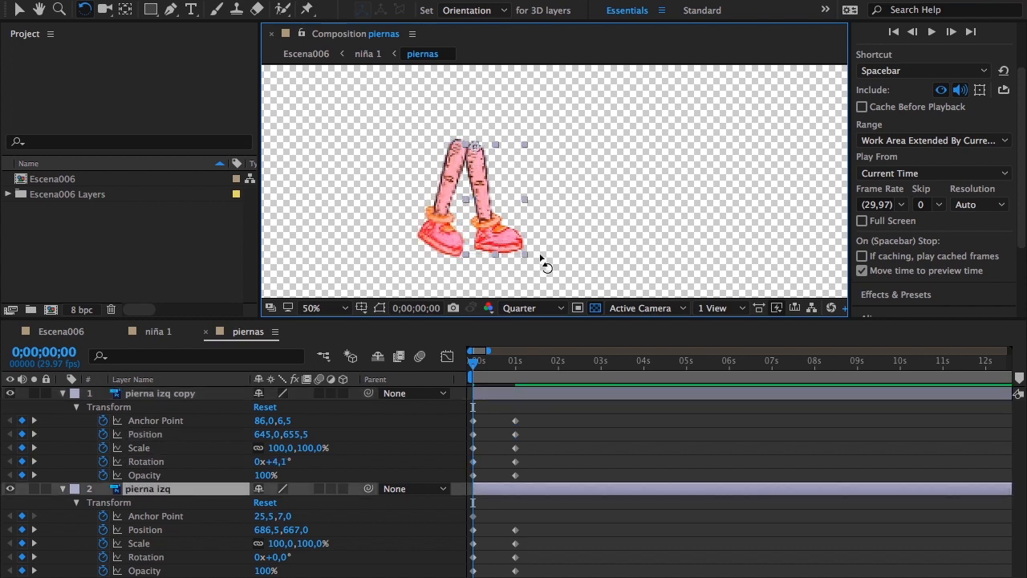
drag(531, 268, 545, 256)
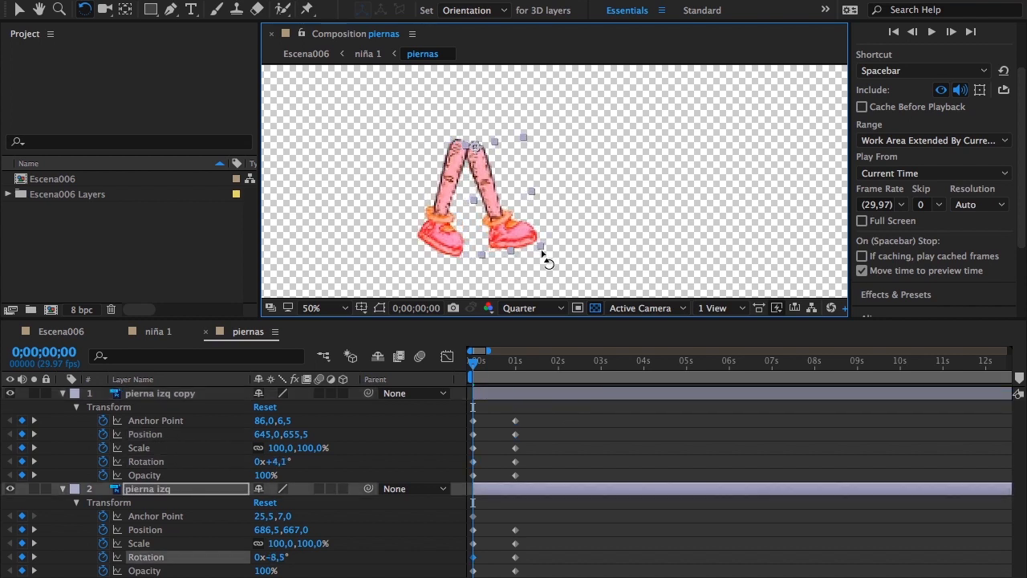
drag(474, 367, 452, 385)
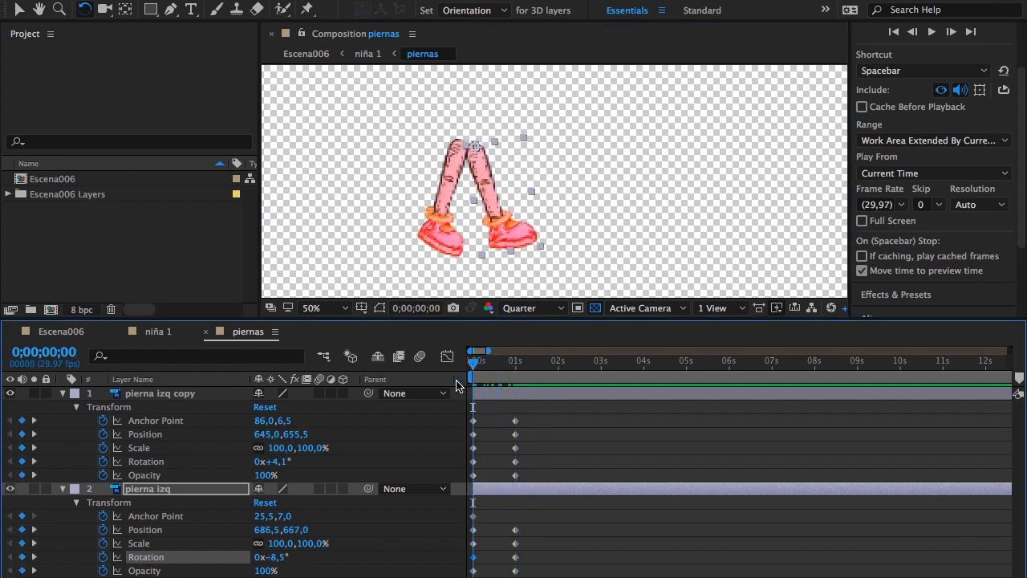
At 0;00;01;00, rotate pierna izq to about +30,2° and pierna izq copy to about -37,8°, and scrub through the motion
click(33, 435)
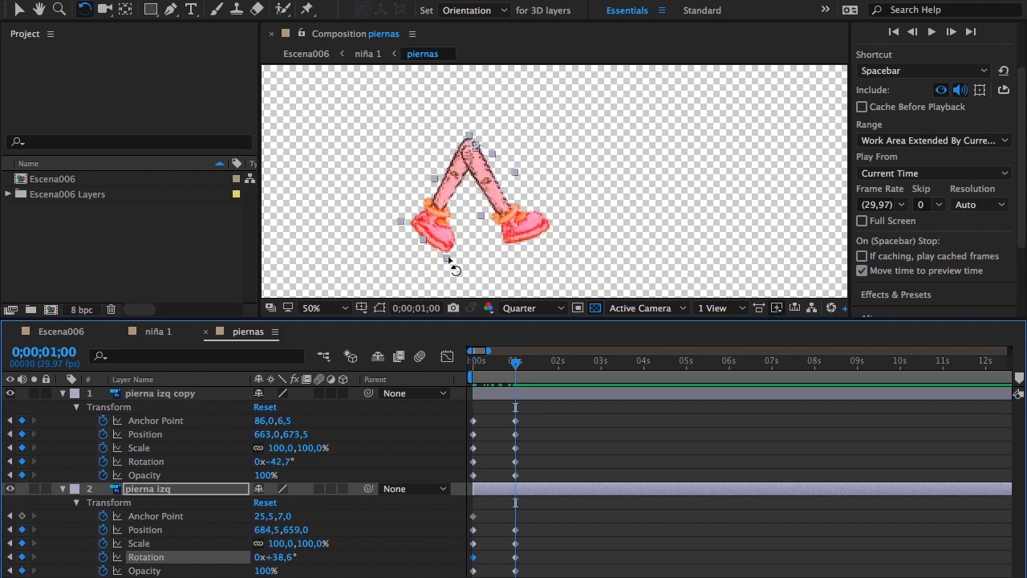
drag(451, 268, 514, 268)
click(521, 258)
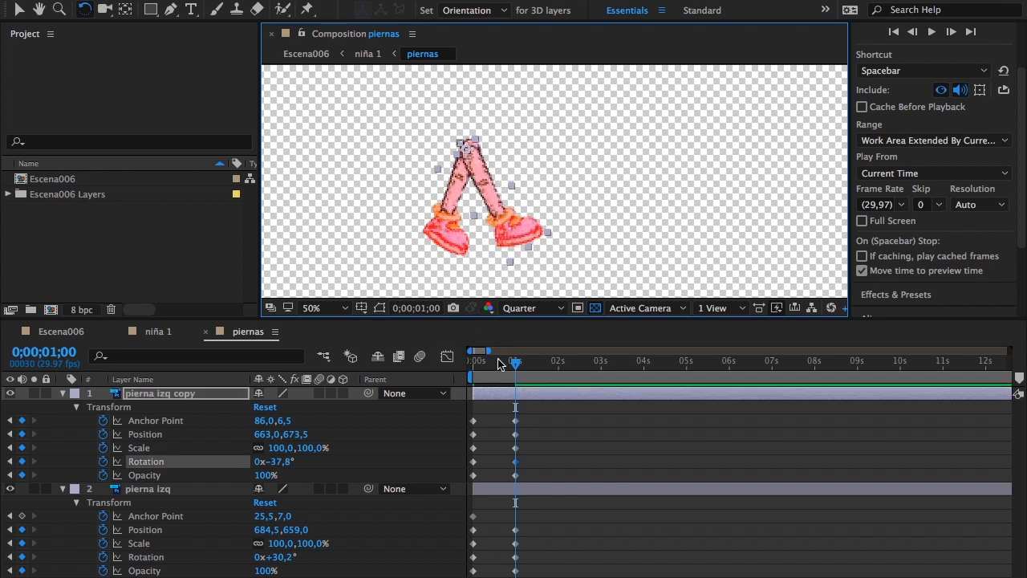
drag(518, 367, 465, 369)
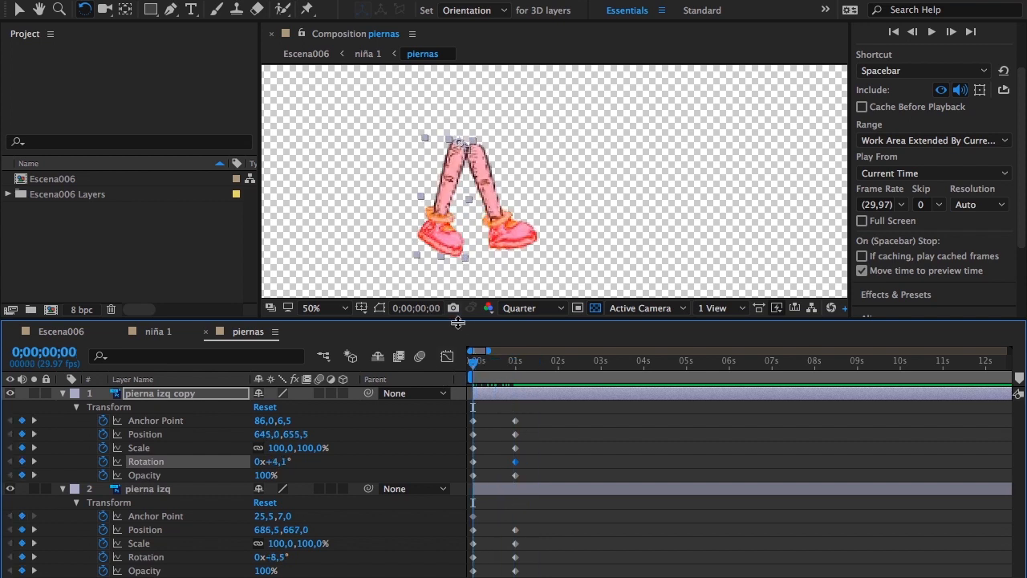
drag(473, 366, 518, 370)
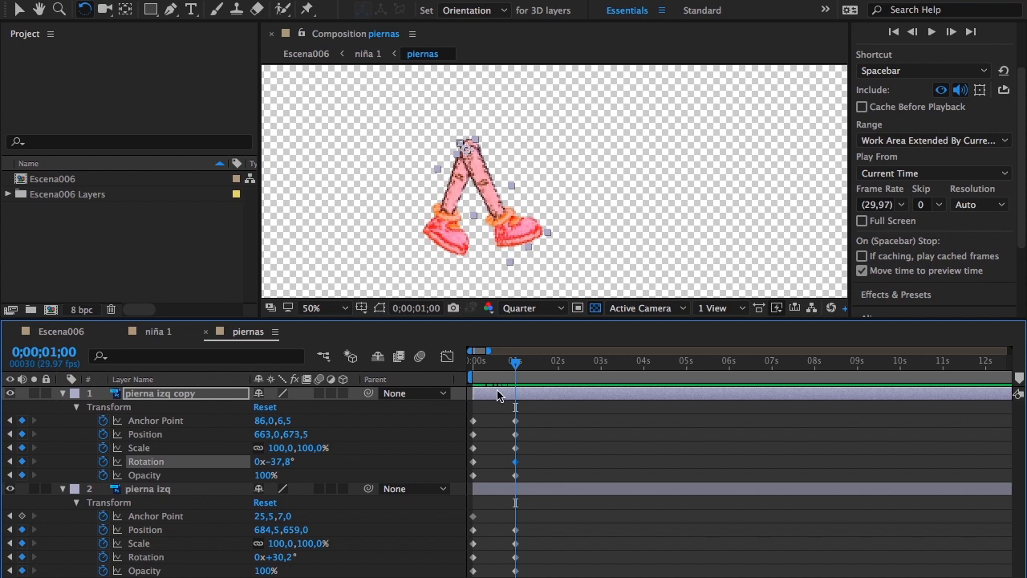
Copy all Transform keyframes of pierna izq copy from 0;00;00;00 to 0;00;02;00
drag(516, 368, 561, 379)
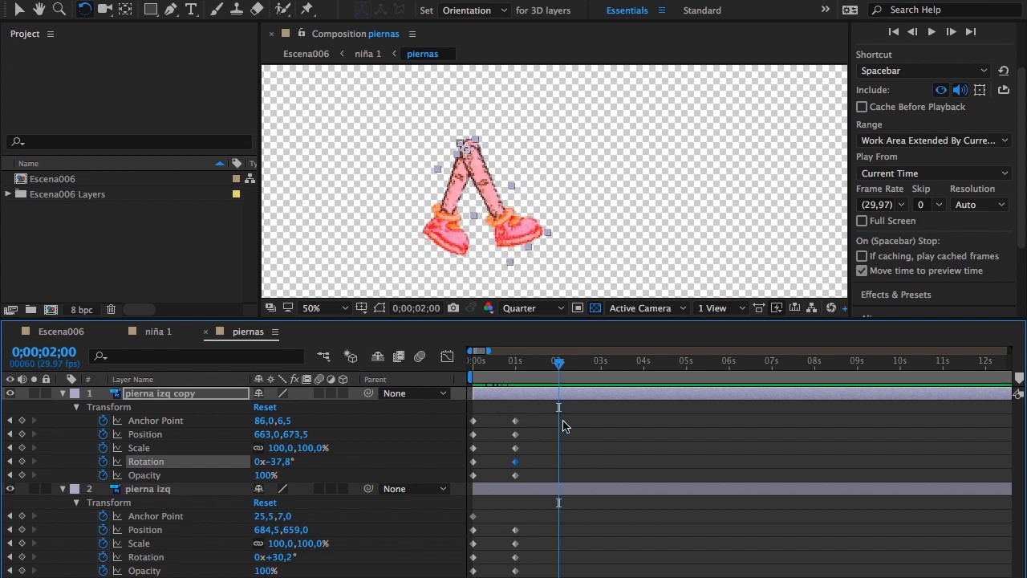
drag(485, 419, 470, 485)
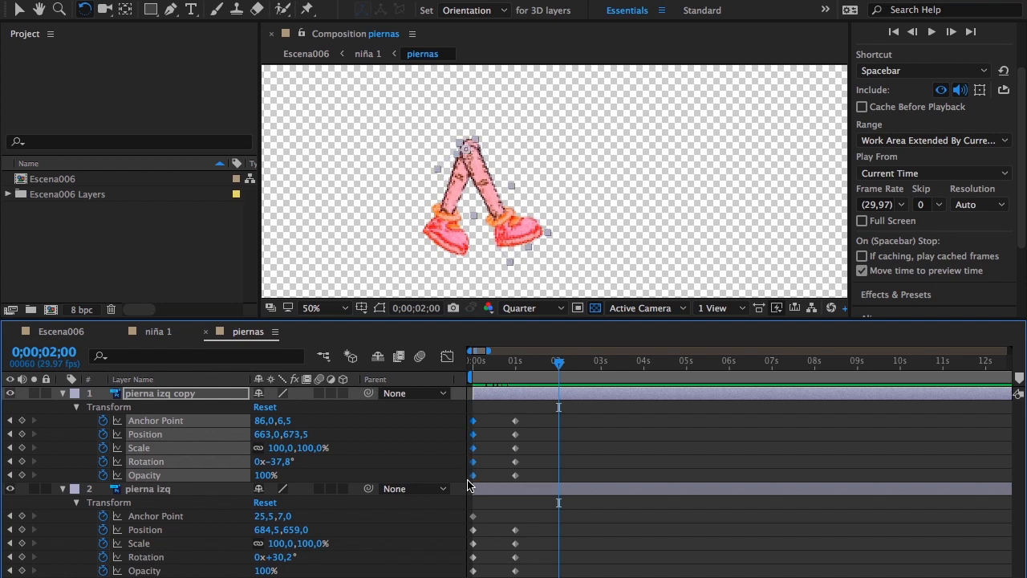
key(ctrl+c)
key(ctrl+v)
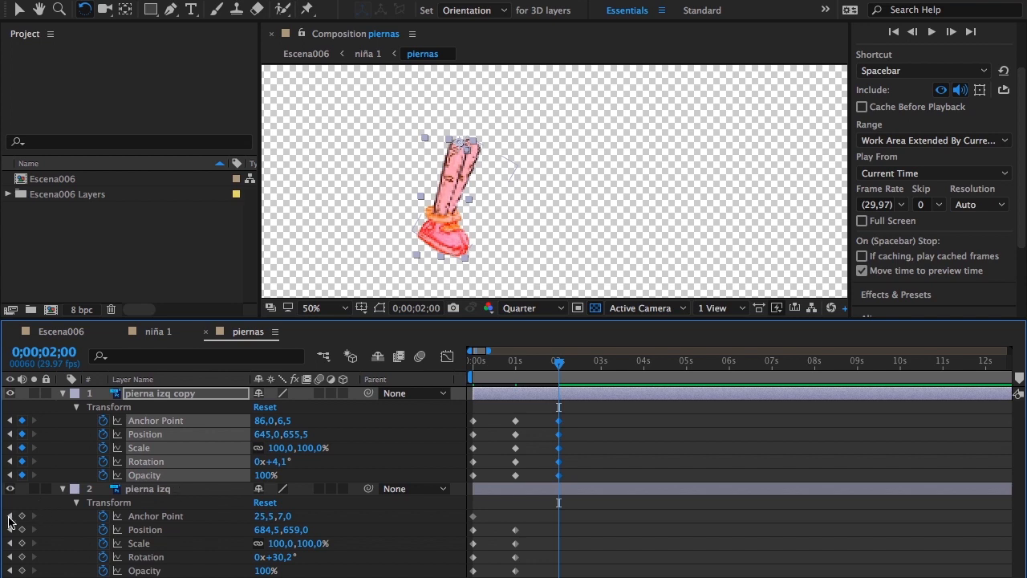
Add an Anchor Point keyframe to pierna izq at 0;00;01;00 and copy its Transform keyframes from 0;00;00;00 to 0;00;02;00
click(9, 517)
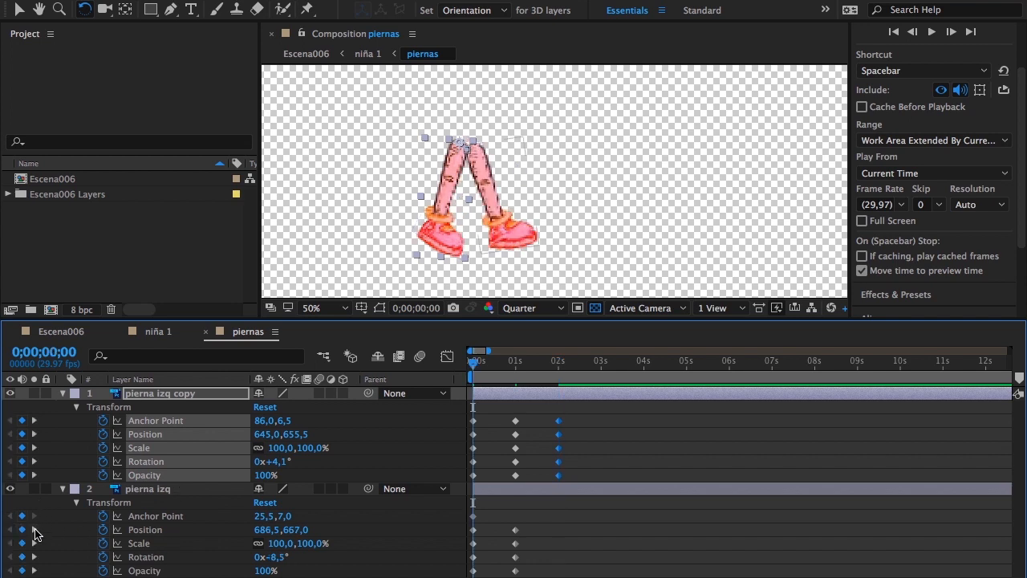
click(34, 529)
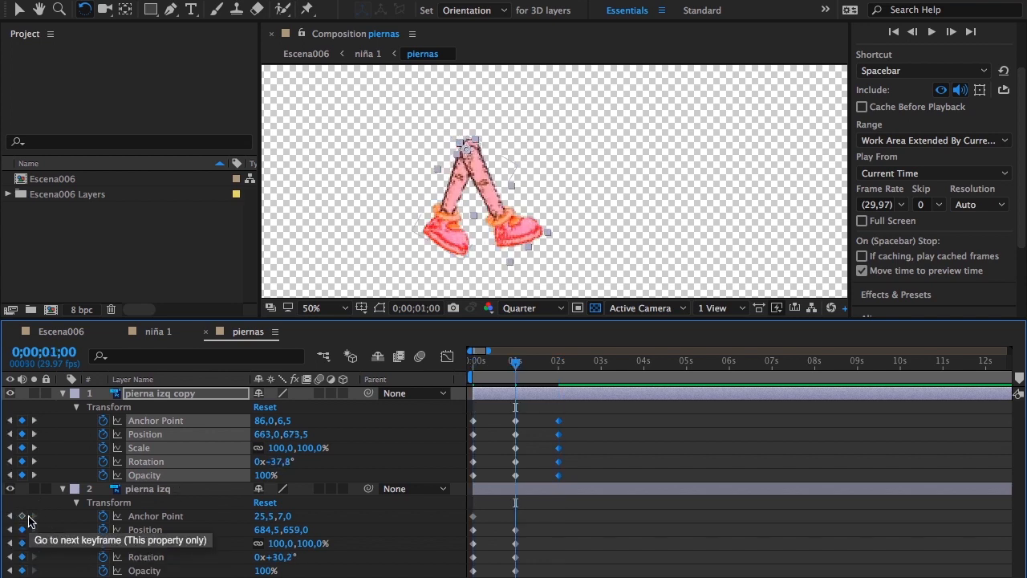
click(22, 517)
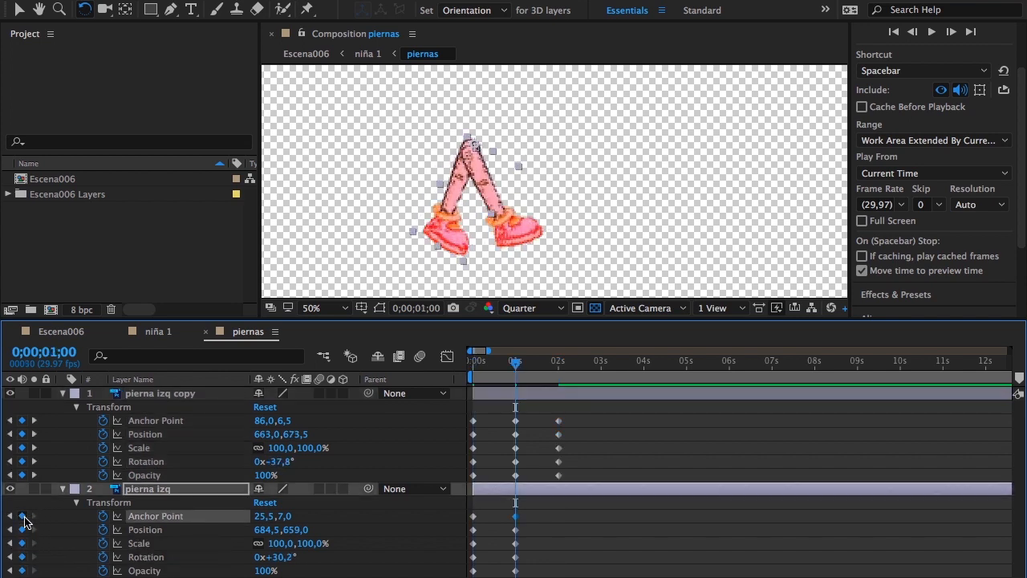
click(34, 449)
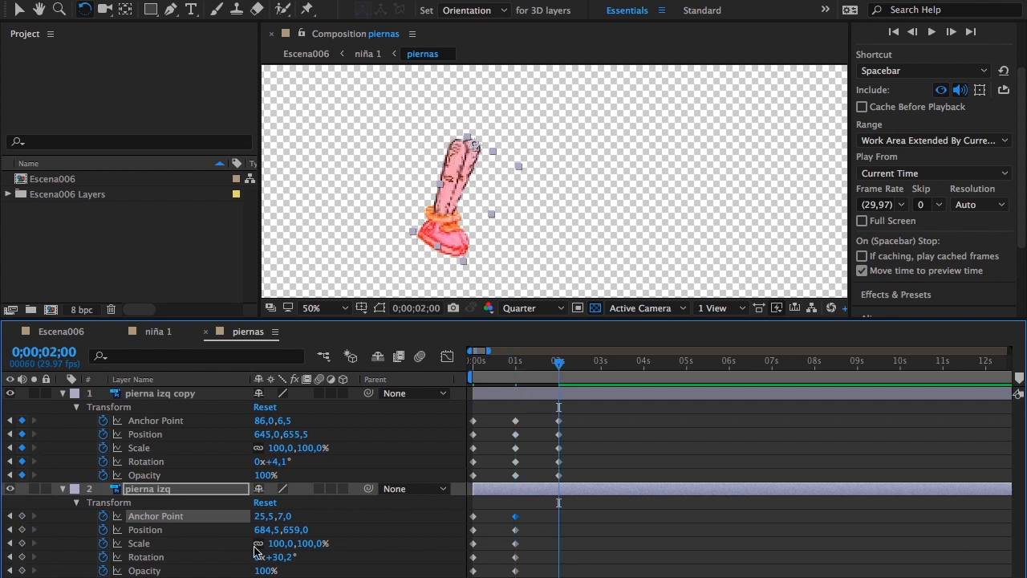
drag(488, 512, 466, 577)
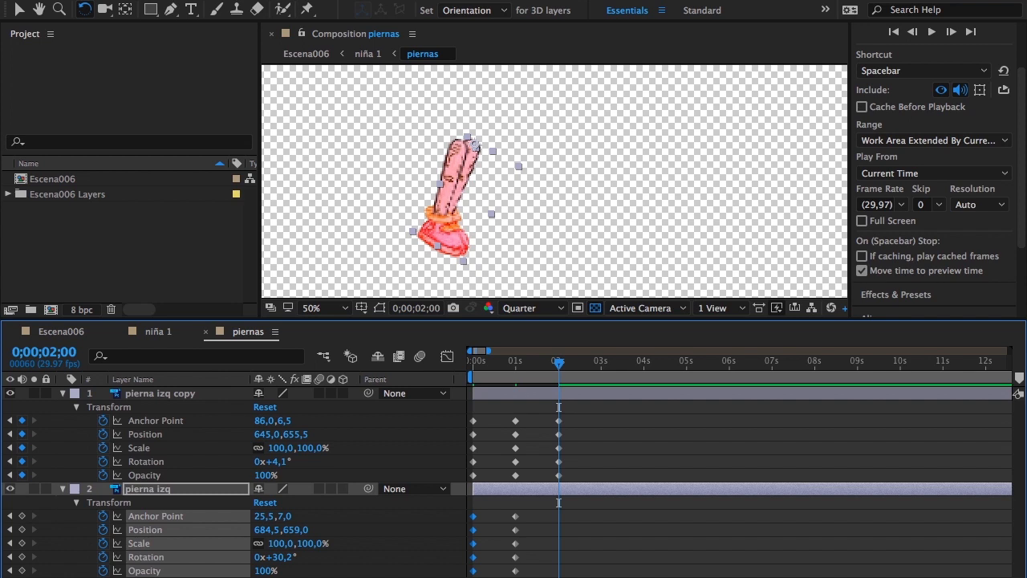
key(ctrl+v)
Play back the first leg swing cycle from 0;00;00;00 to check the motion
drag(560, 368, 496, 415)
key(space)
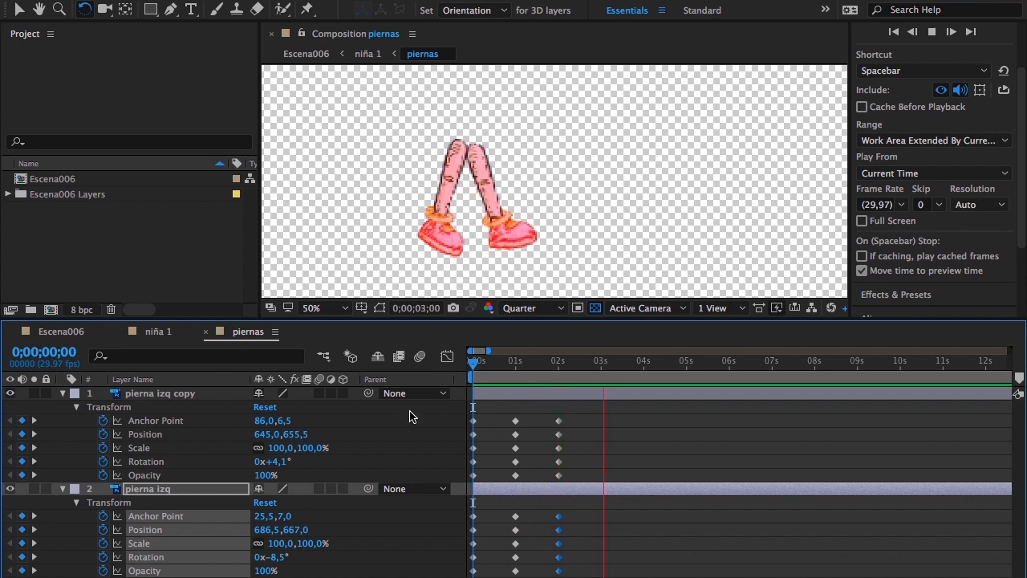
key(space)
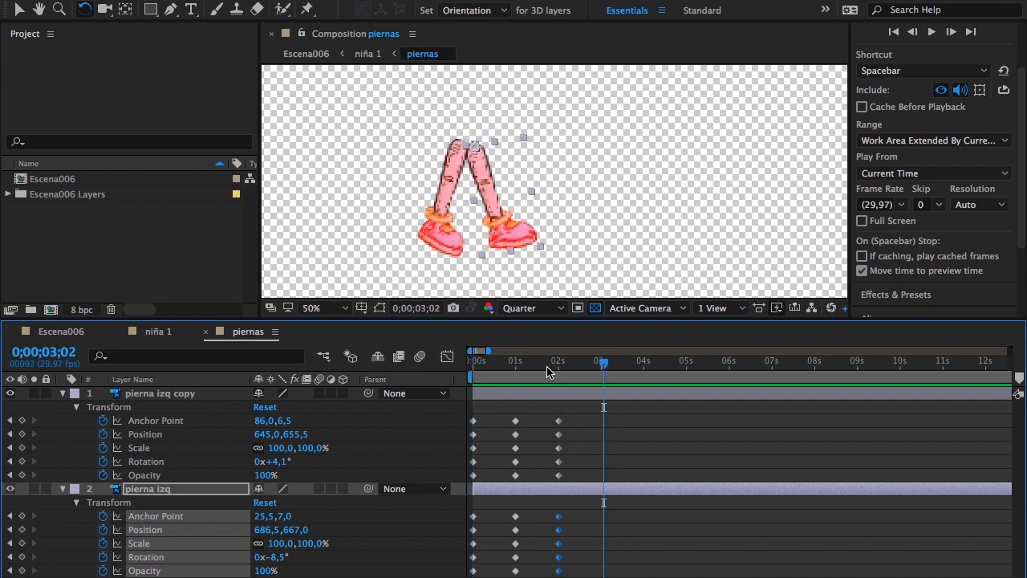
Copy pierna izq copy's Transform keyframes at 0;00;01;00 and 0;00;02;00, and paste them starting at 0;00;03;00, 0;00;05;00 and 0;00;07;00
drag(601, 365, 640, 435)
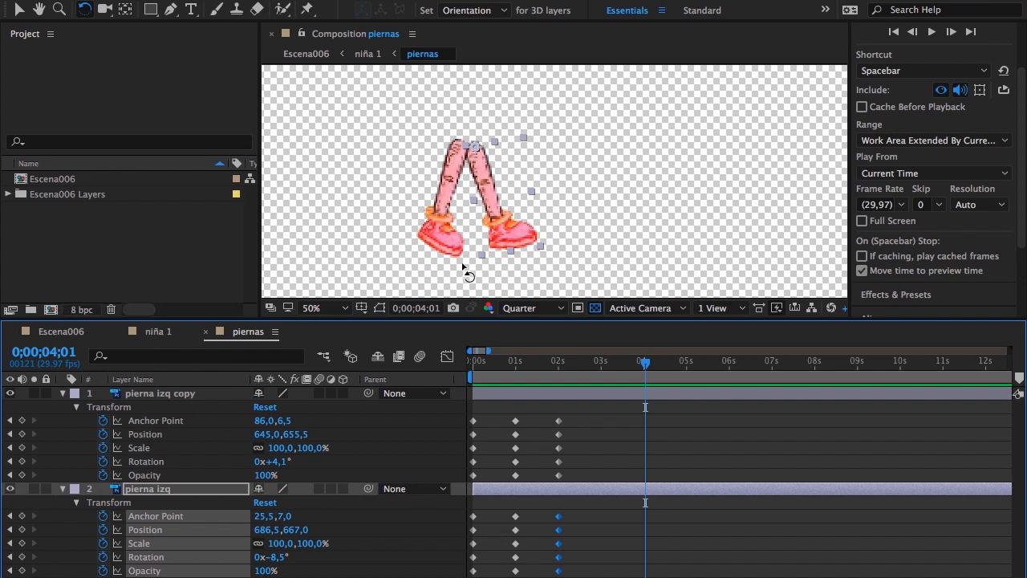
drag(649, 365, 556, 451)
drag(550, 415, 575, 486)
drag(487, 419, 473, 482)
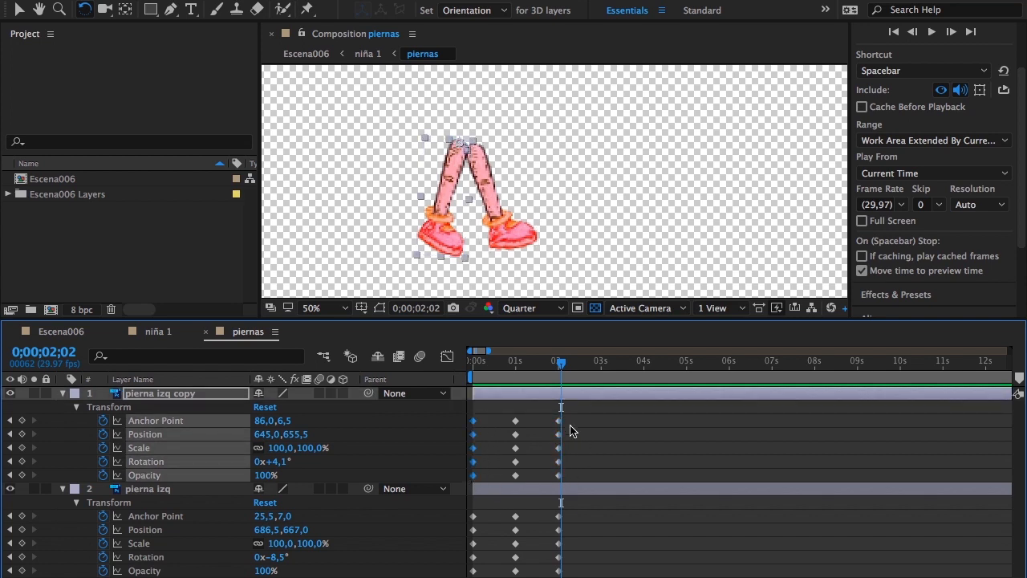
drag(506, 414, 574, 487)
drag(564, 368, 604, 368)
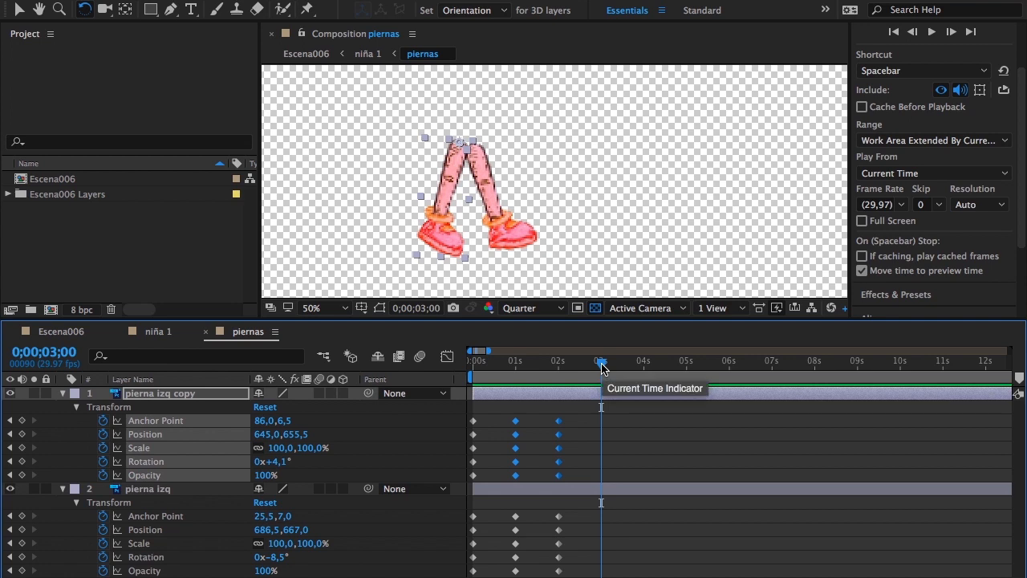
key(ctrl+v)
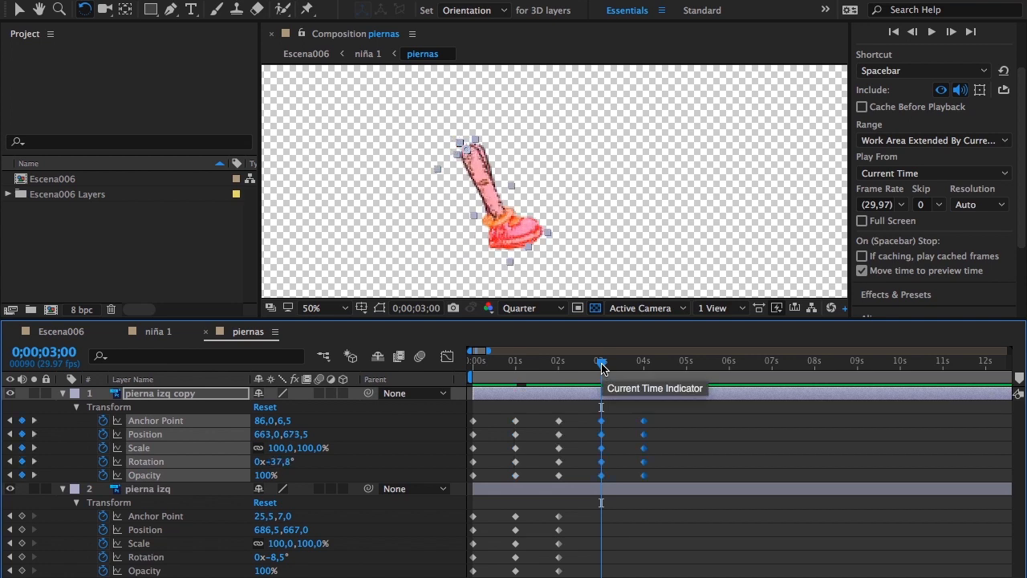
drag(602, 368, 688, 375)
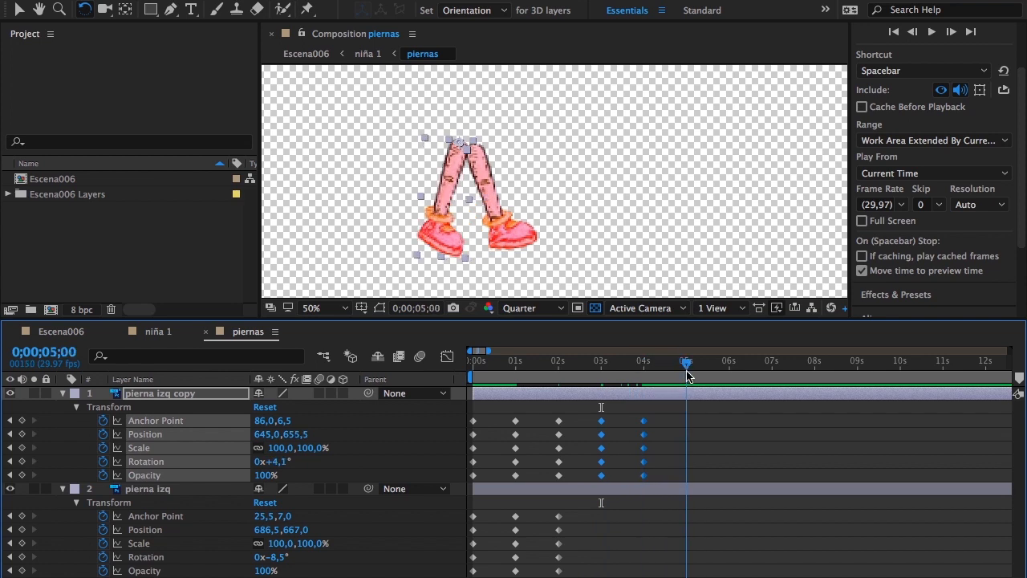
key(ctrl+v)
drag(688, 375, 775, 375)
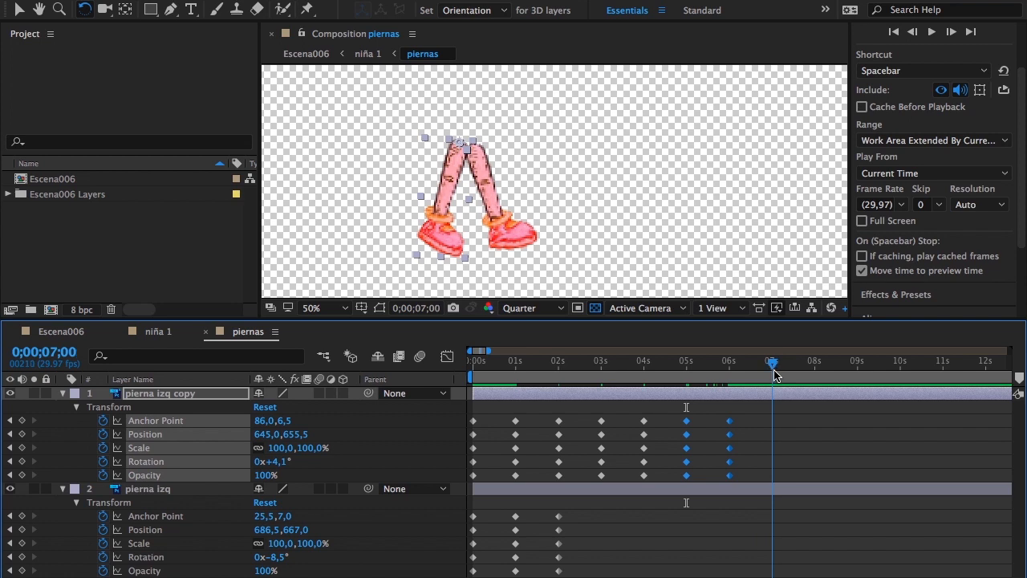
key(ctrl+v)
Copy pierna izq's Transform keyframes at 0;00;01;00 and 0;00;02;00, and paste them starting at 0;00;03;00, 0;00;05;00 and 0;00;07;00
drag(775, 375, 574, 444)
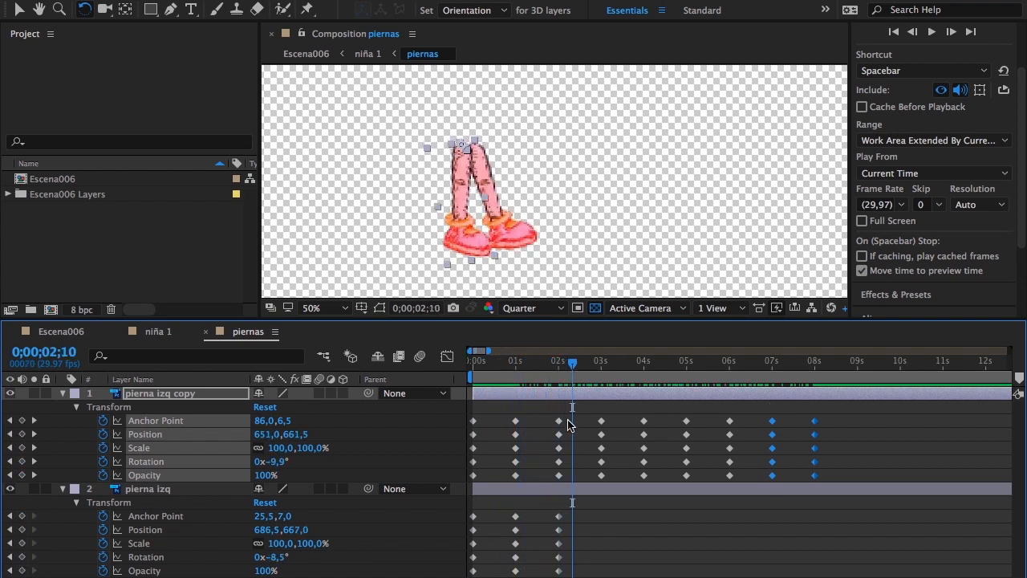
drag(584, 374, 603, 371)
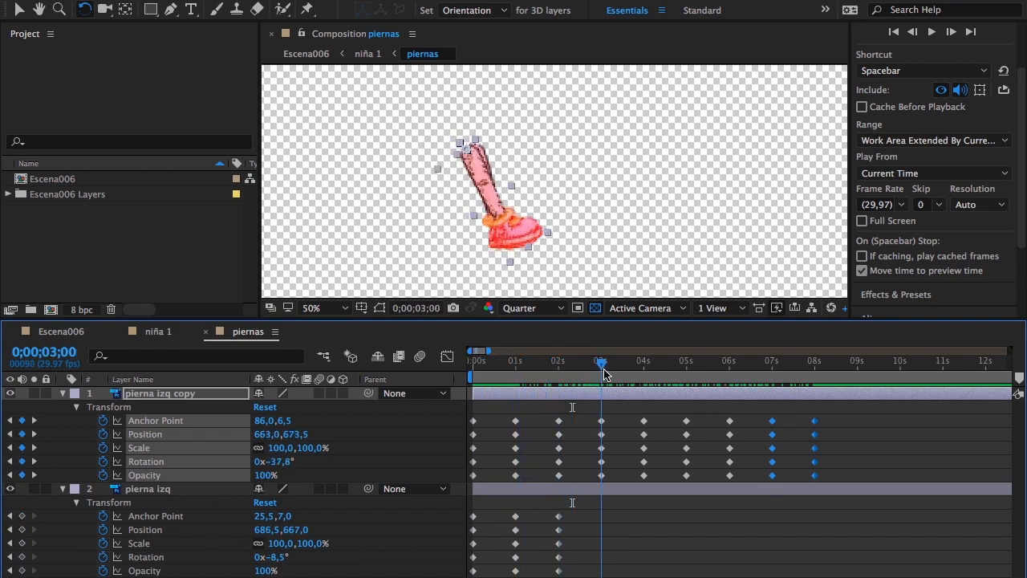
drag(510, 511, 566, 576)
key(ctrl+c)
key(ctrl+v)
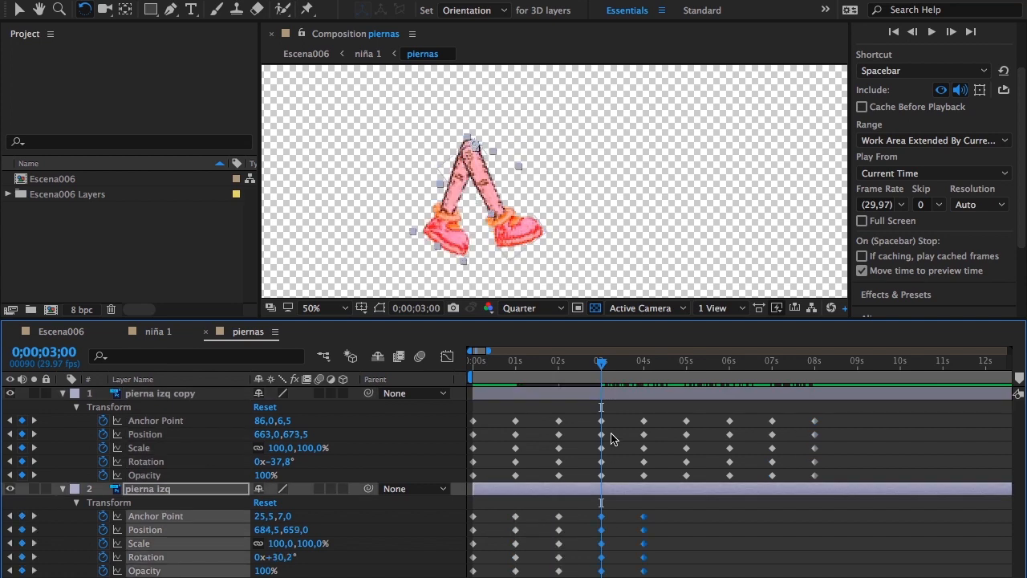
drag(598, 372, 690, 375)
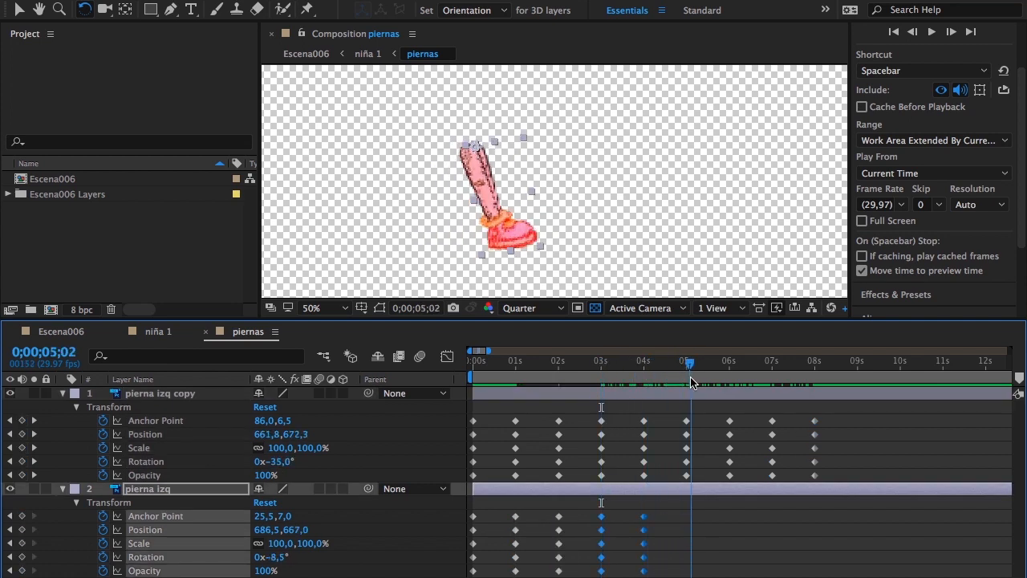
key(ctrl+v)
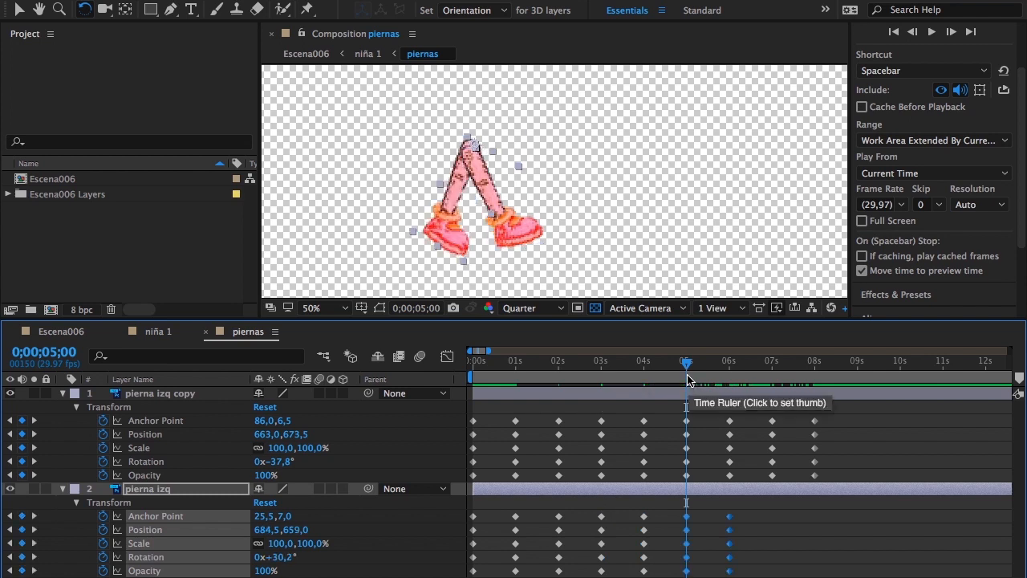
drag(688, 367, 773, 385)
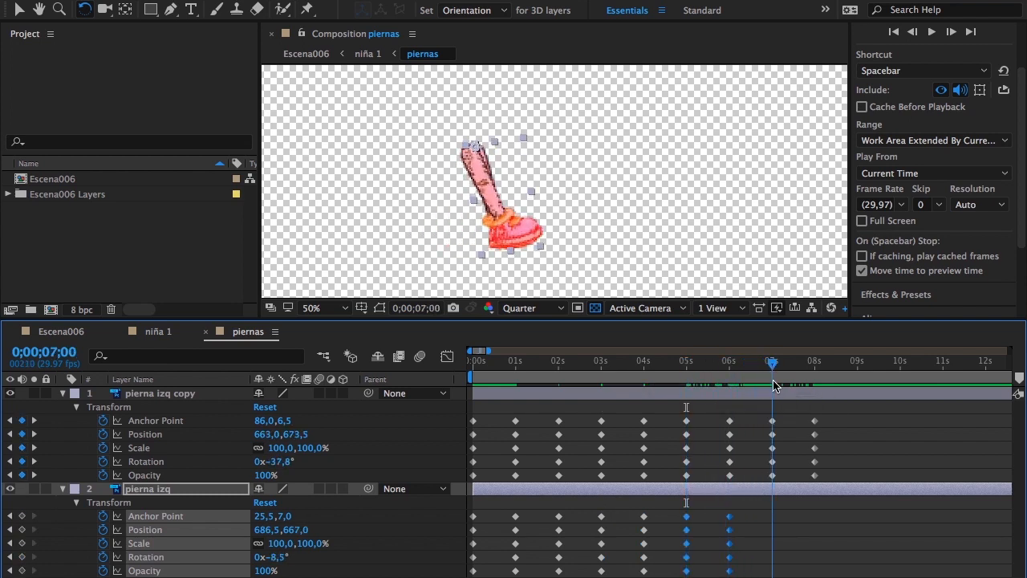
key(ctrl+v)
Play back the full repeated walk cycle of both legs from 0;00;00;00
drag(772, 366, 459, 369)
key(space)
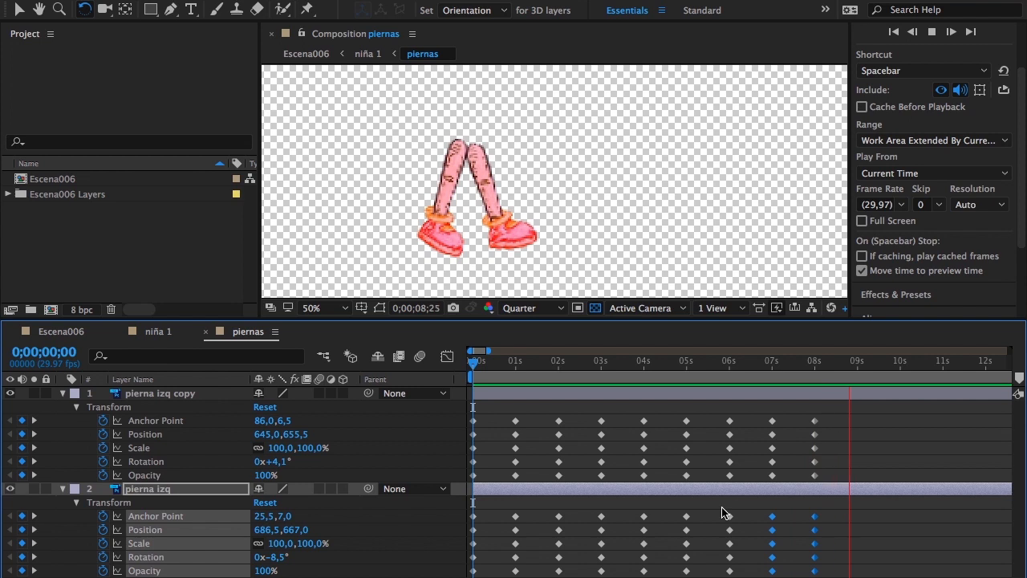
key(space)
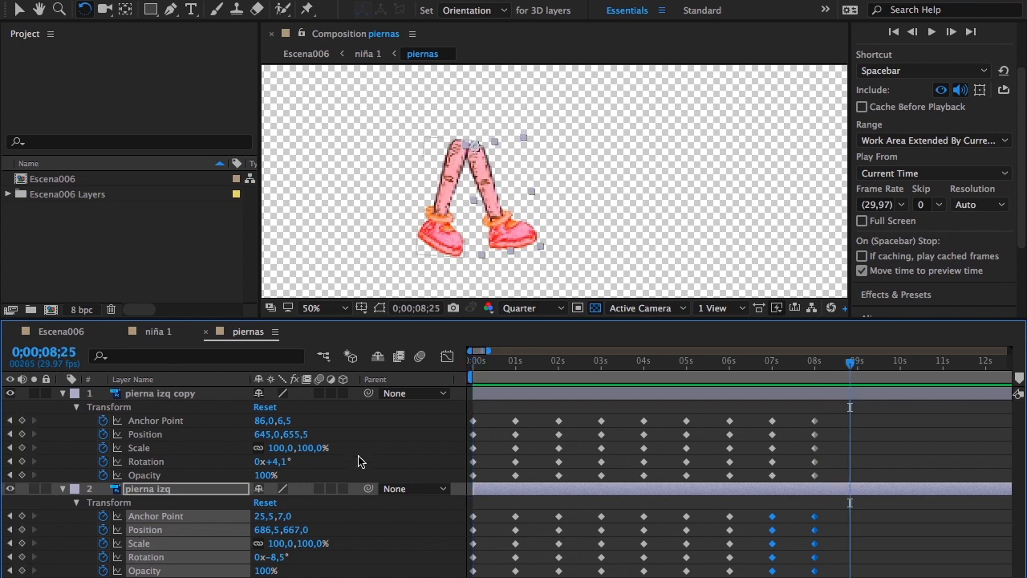
Collapse the properties of the pierna izq copy and pierna izq layers and deselect everything
click(63, 393)
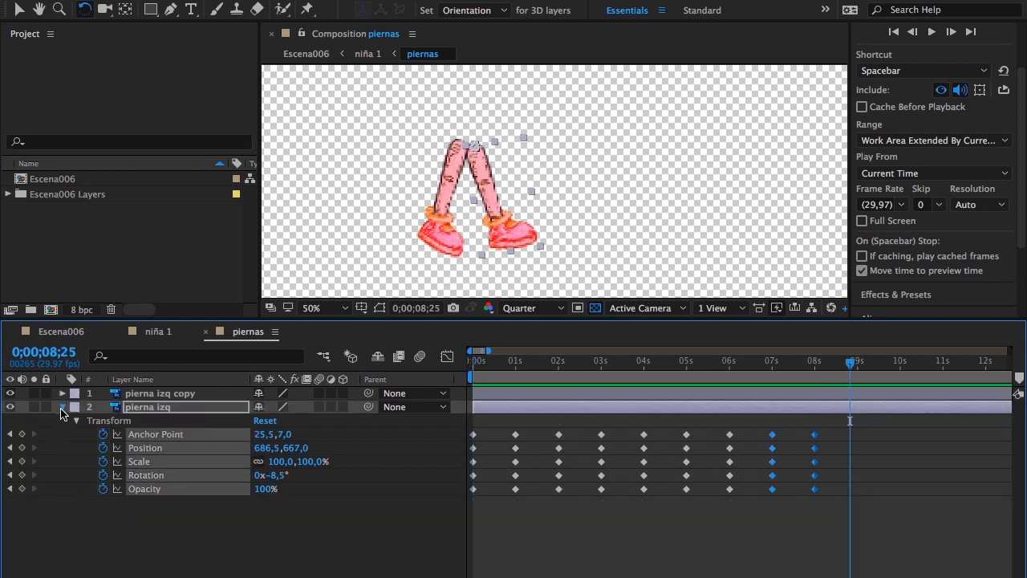
click(63, 407)
click(252, 460)
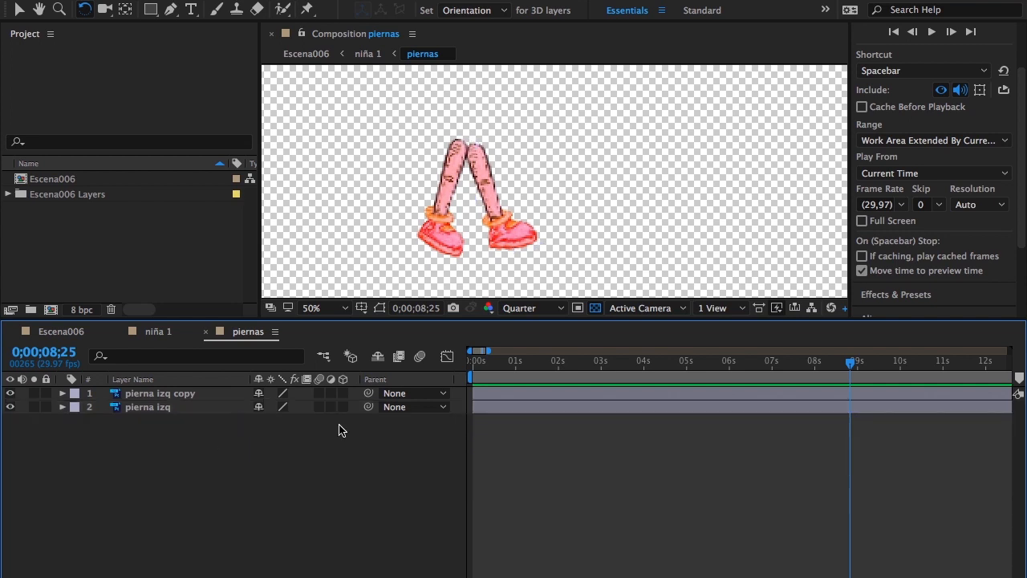
Fit the piernas composition in the viewer up to 100% and play back the walk cycle from 0;00;00;00
drag(851, 367, 683, 413)
click(325, 308)
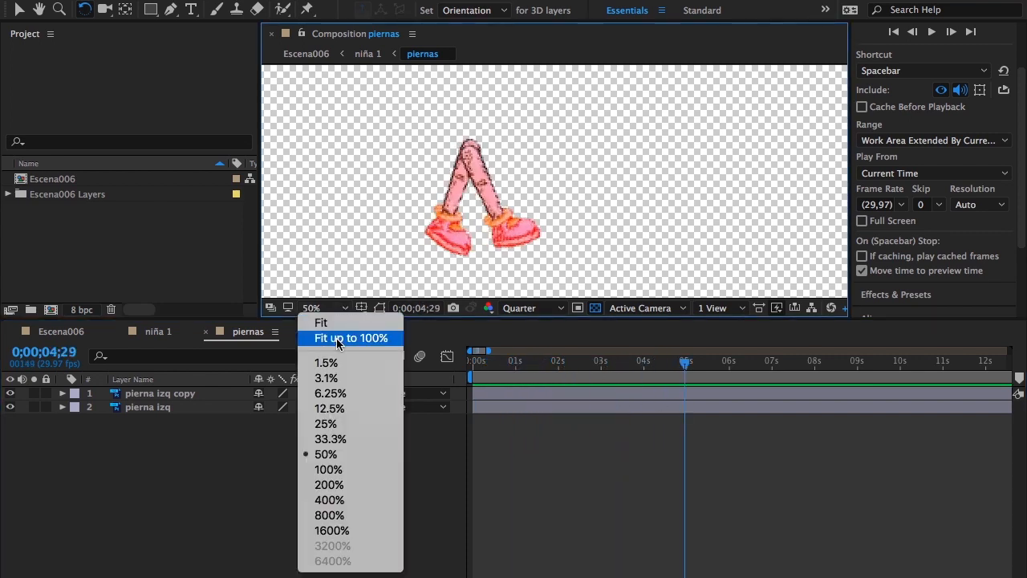
click(338, 338)
drag(684, 365, 412, 343)
key(space)
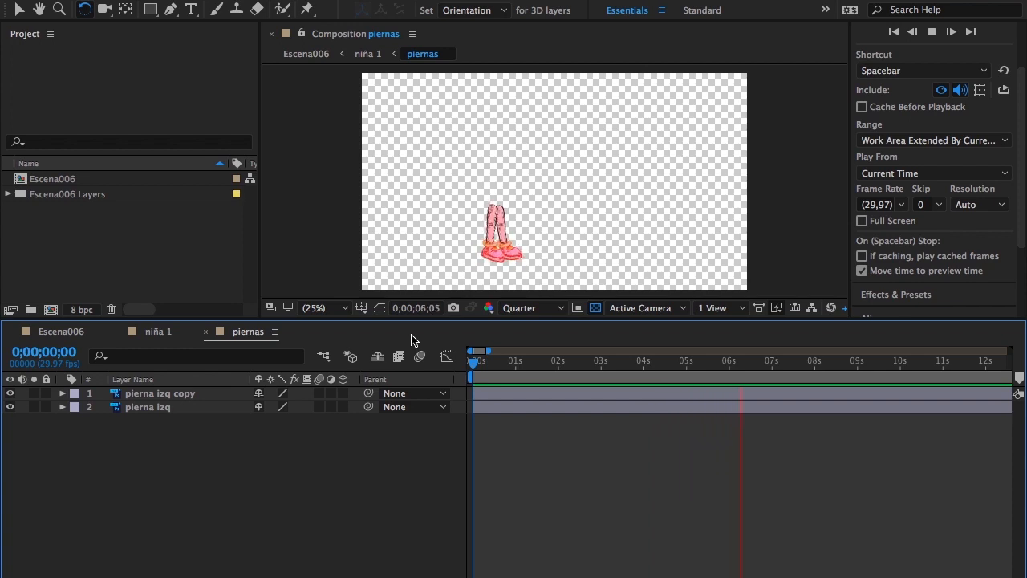
key(space)
key(space)
key(space)
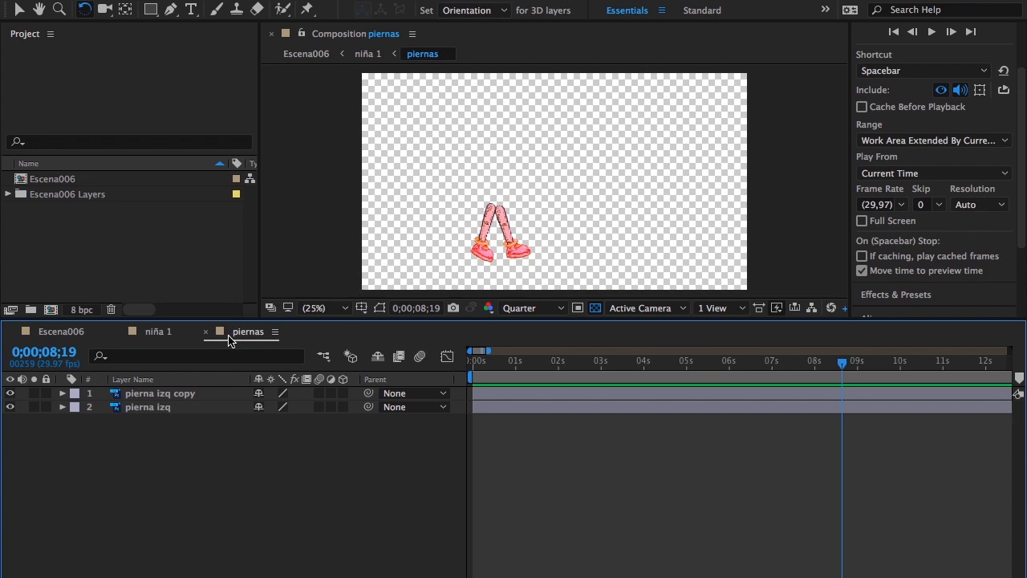
Open the niña 1 composition, fit it in the viewer up to 100%, and play back the girl's walk from 0;00;00;00
click(155, 337)
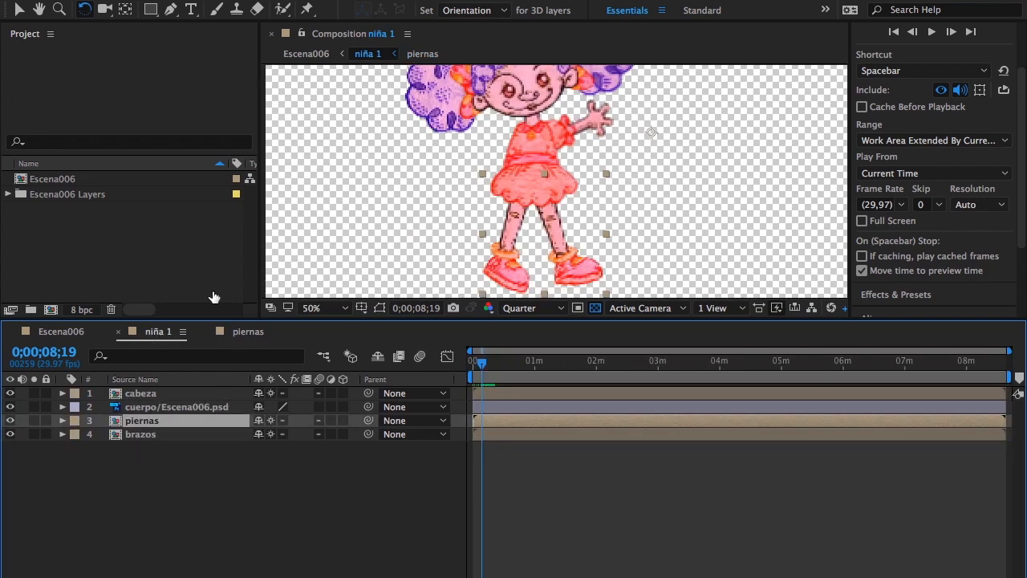
click(345, 309)
click(347, 338)
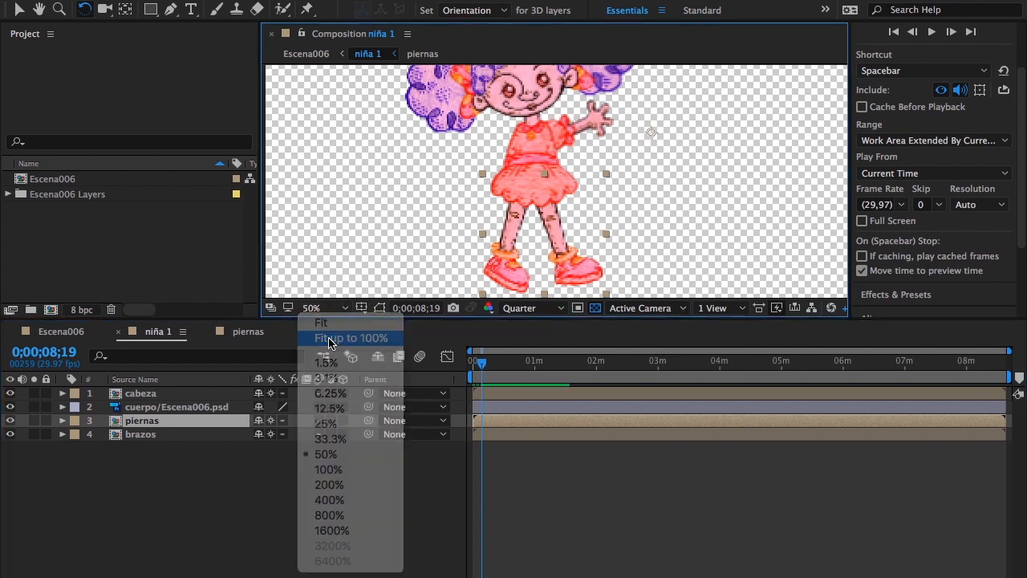
drag(482, 368, 471, 366)
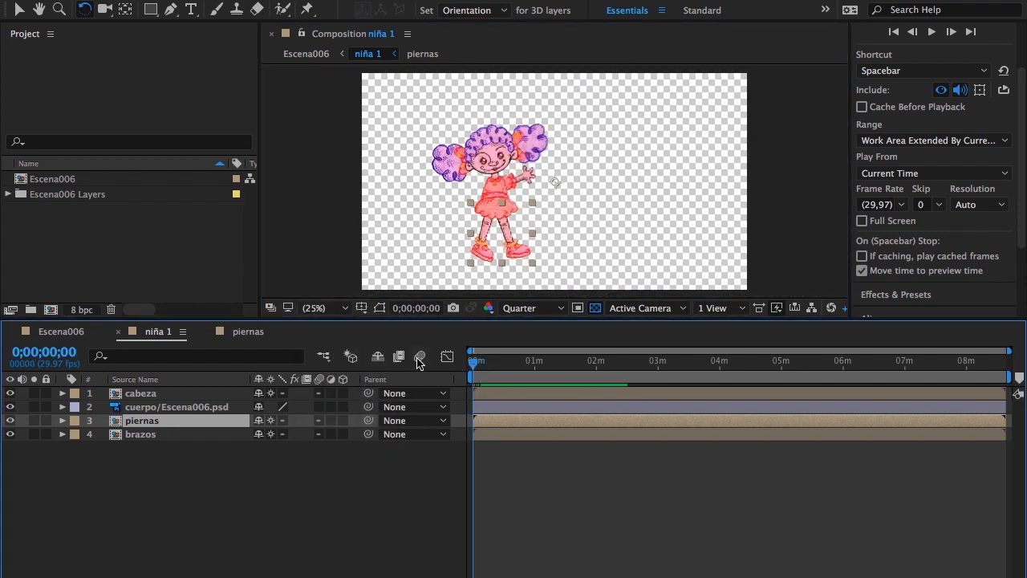
key(space)
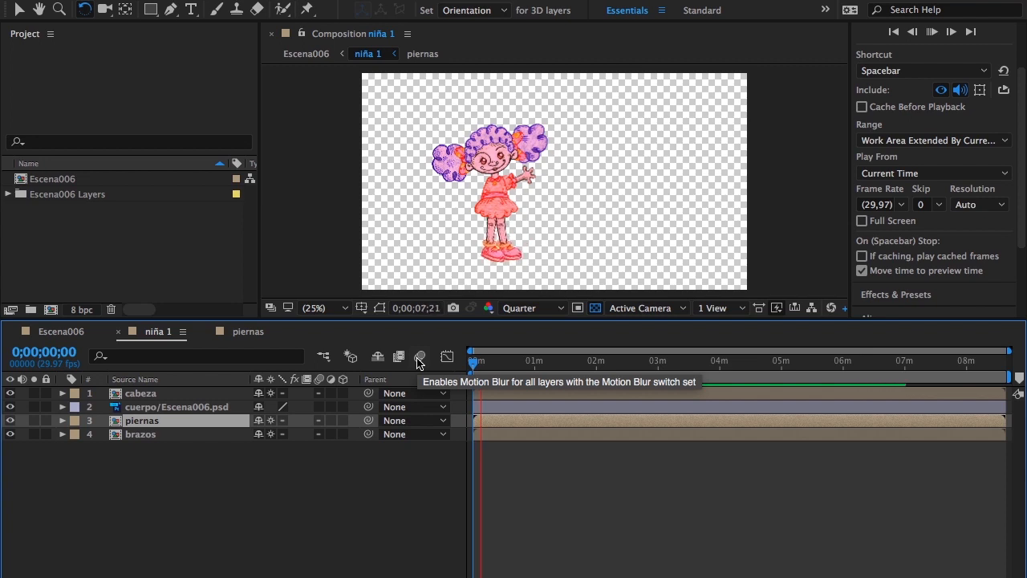
key(space)
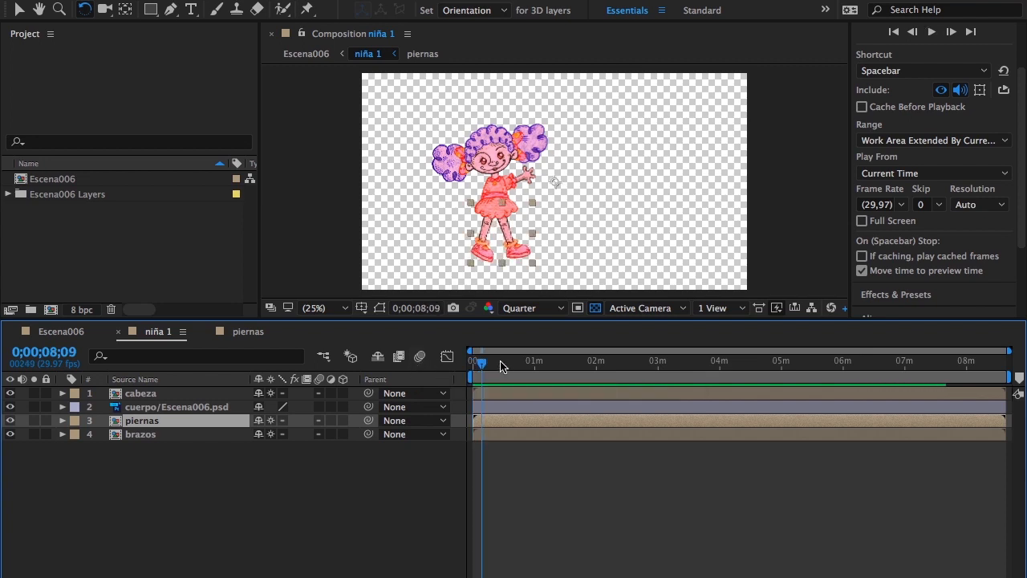
Close the piernas composition and return the current time of niña 1 to 0;00;00;00
click(245, 332)
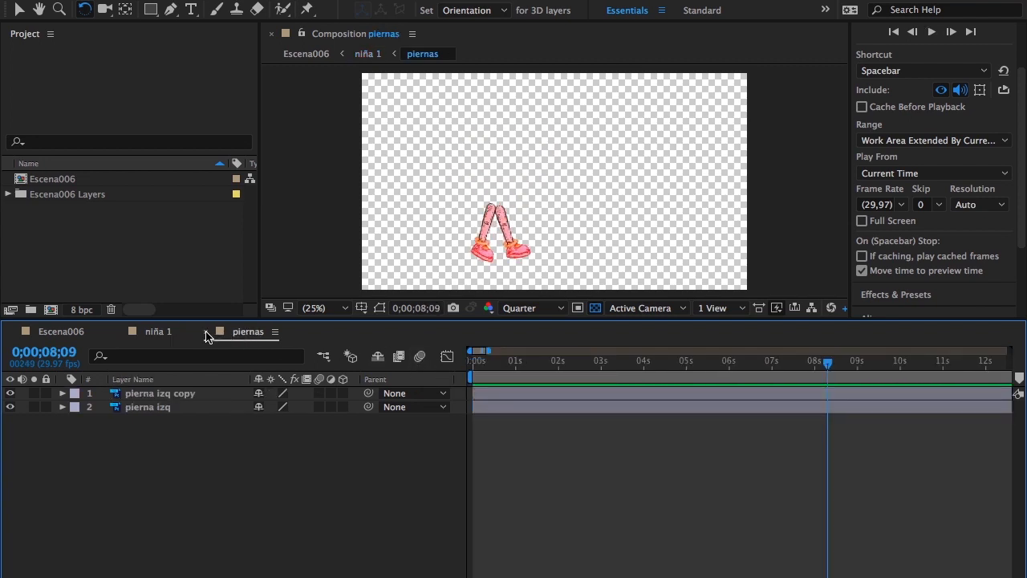
click(206, 334)
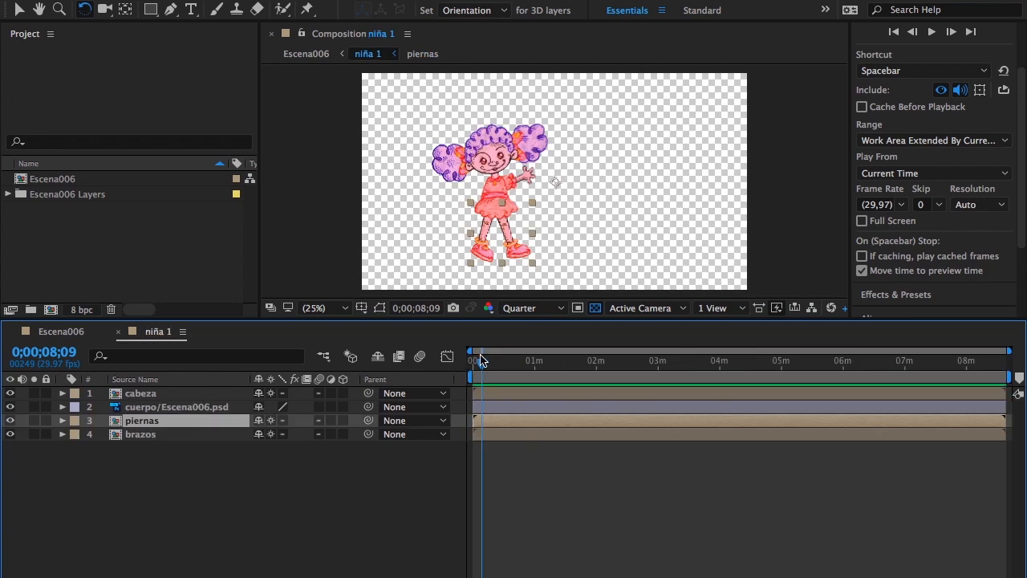
drag(486, 367, 447, 360)
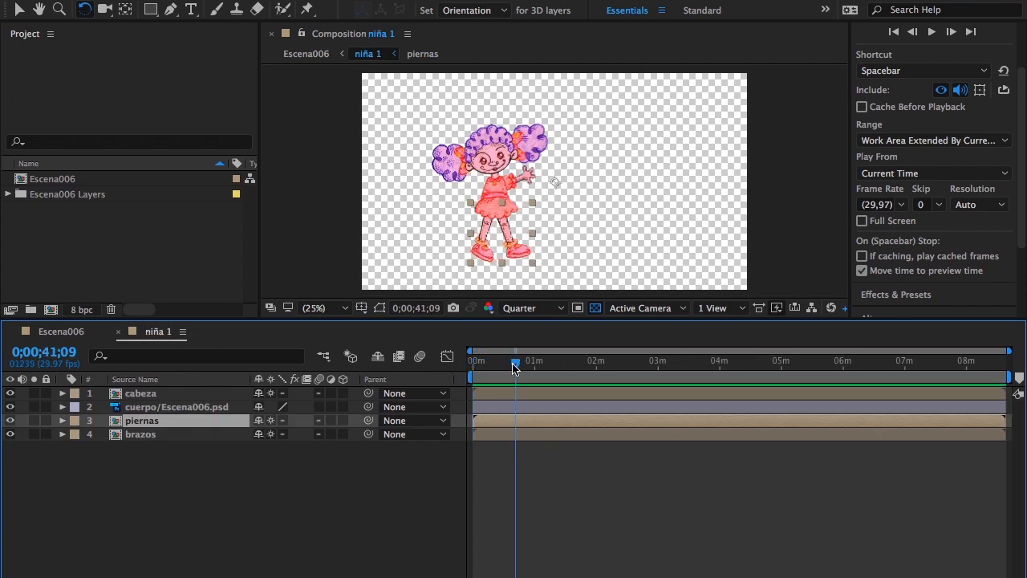
Open the cabeza precomposition, check what the moñas and cabeza layers contain by toggling their visibility, and return to niña 1
click(506, 162)
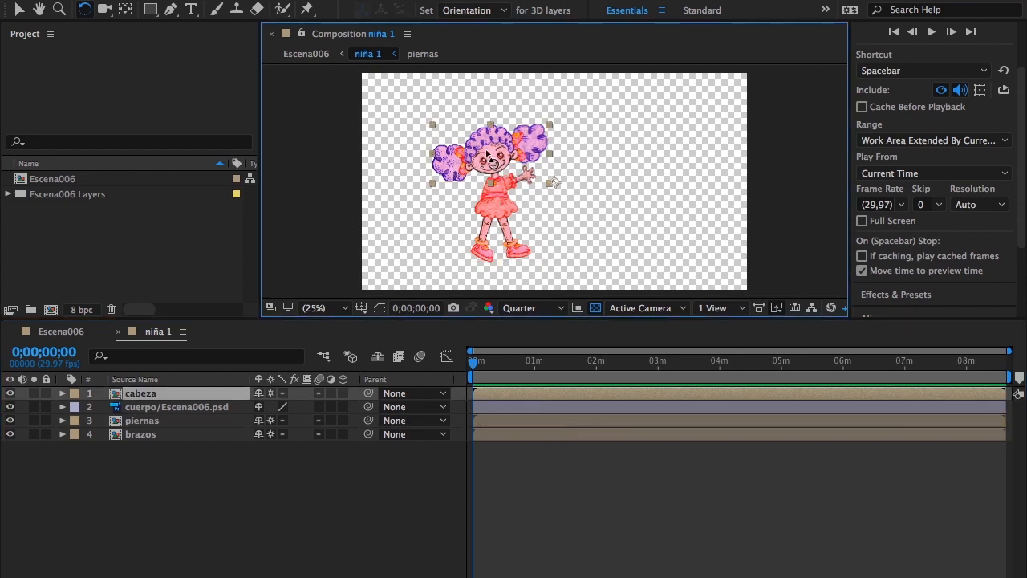
double_click(488, 155)
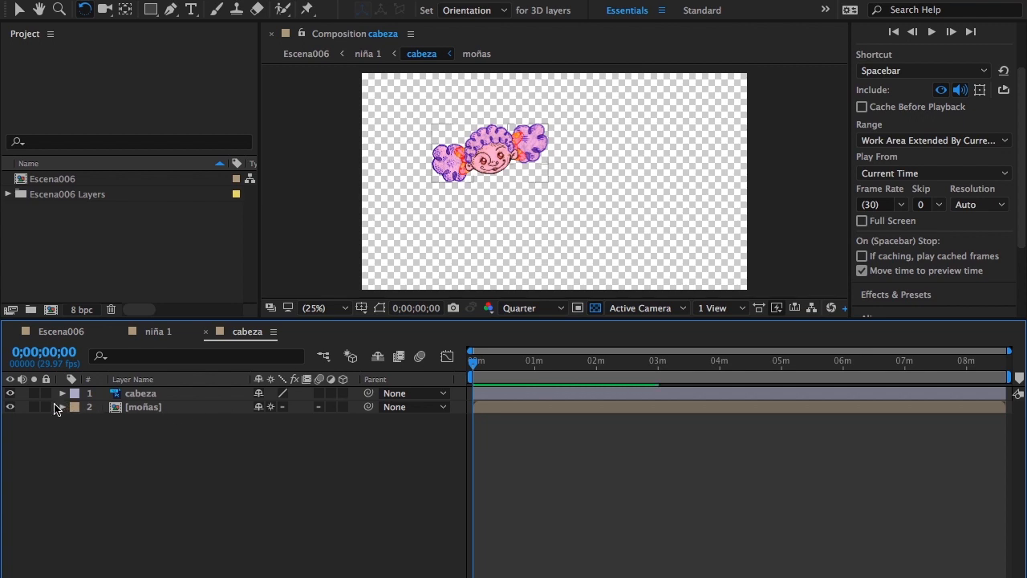
click(10, 407)
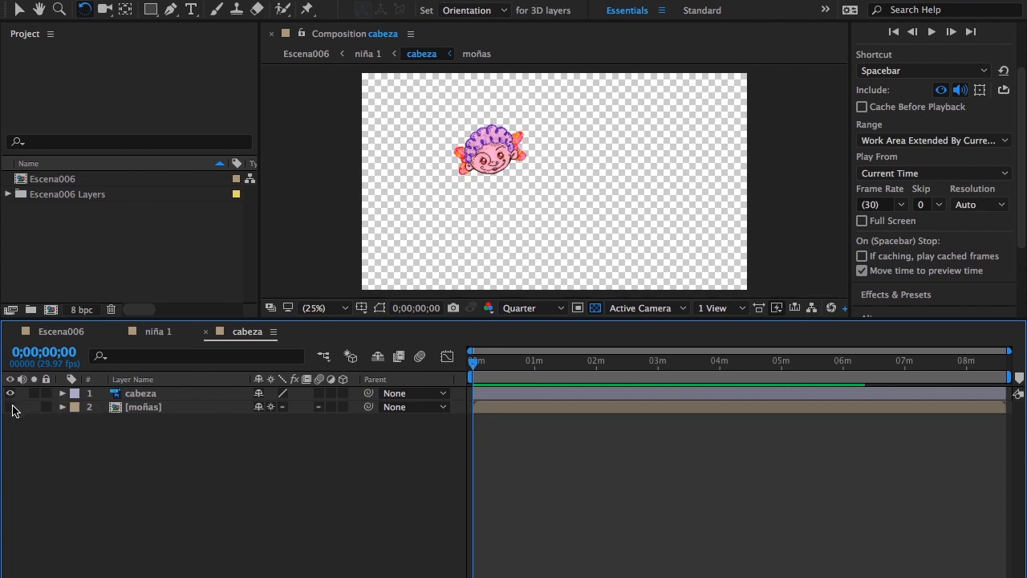
click(10, 406)
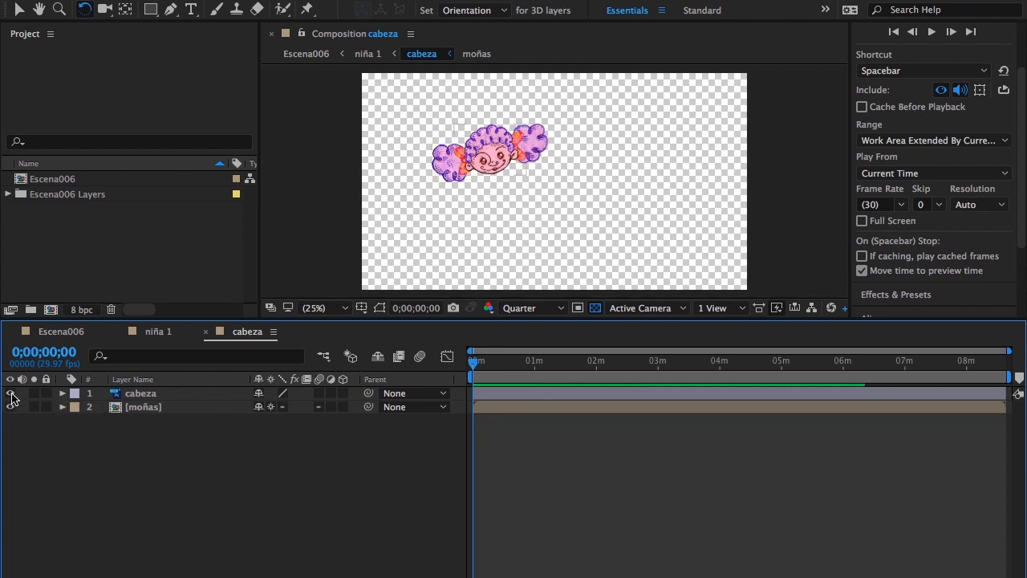
click(11, 393)
click(11, 394)
click(141, 395)
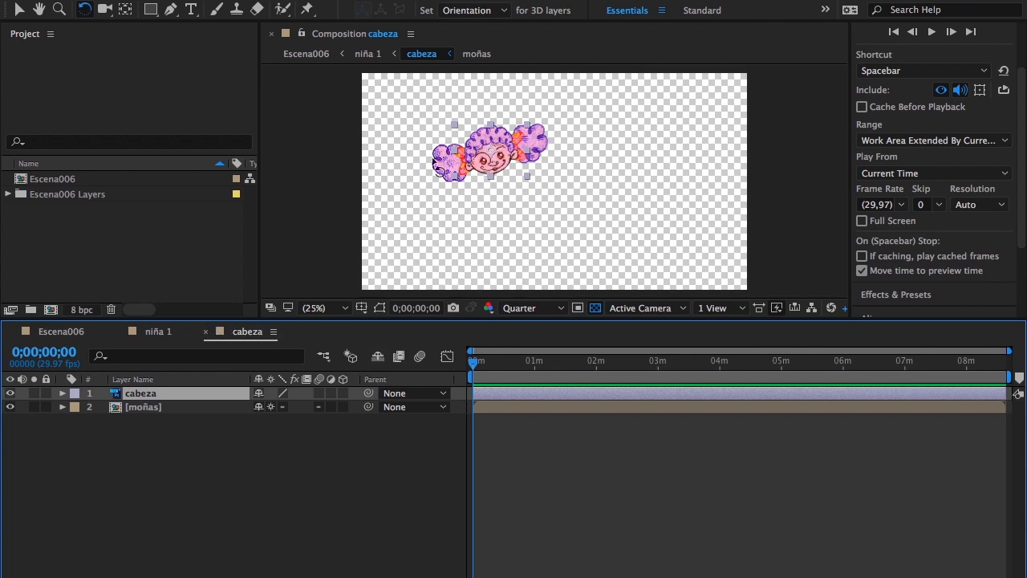
click(205, 333)
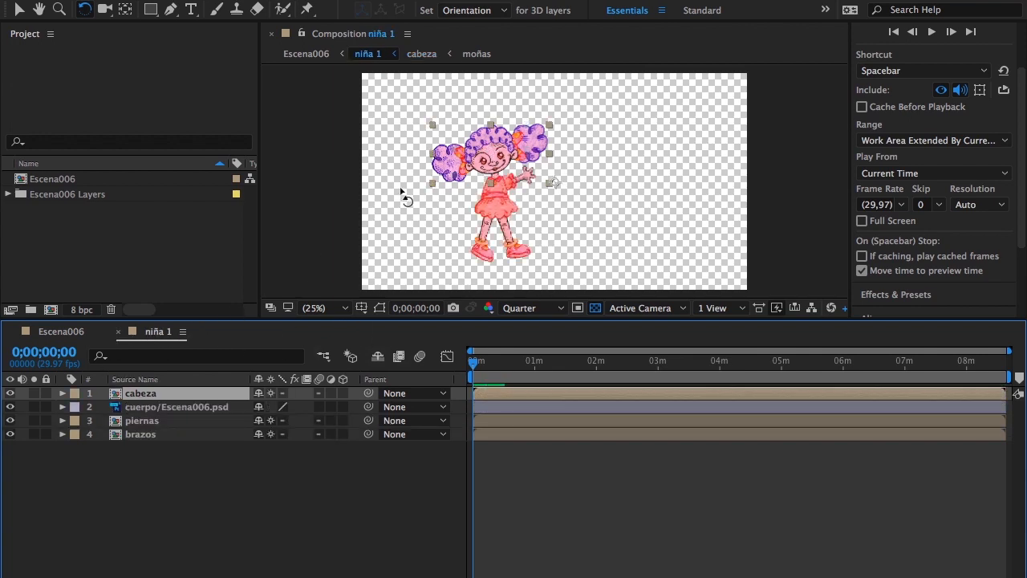
Try rotating the cabeza layer around its current anchor point, and undo the rotation
drag(432, 193, 444, 161)
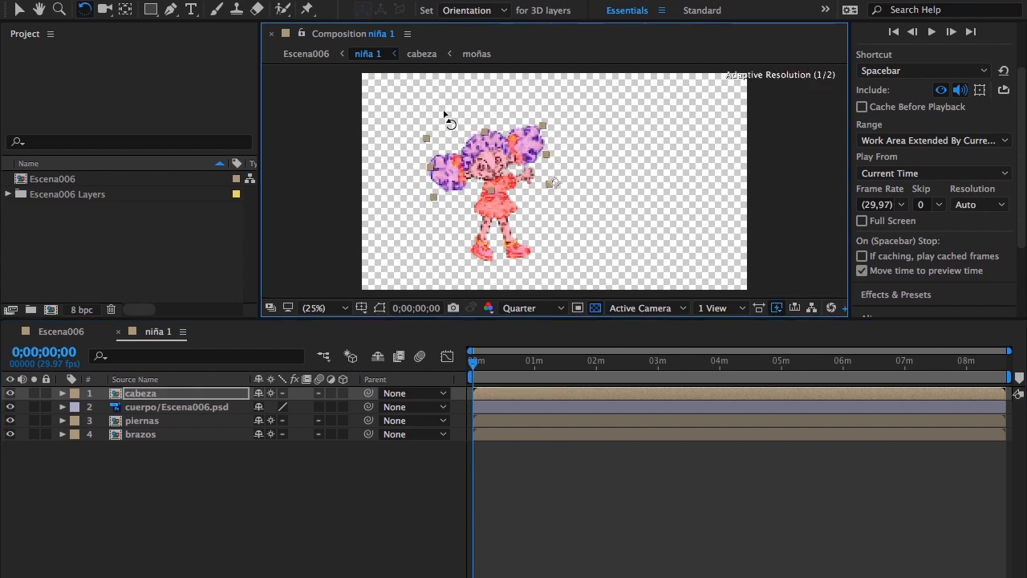
drag(440, 202, 540, 191)
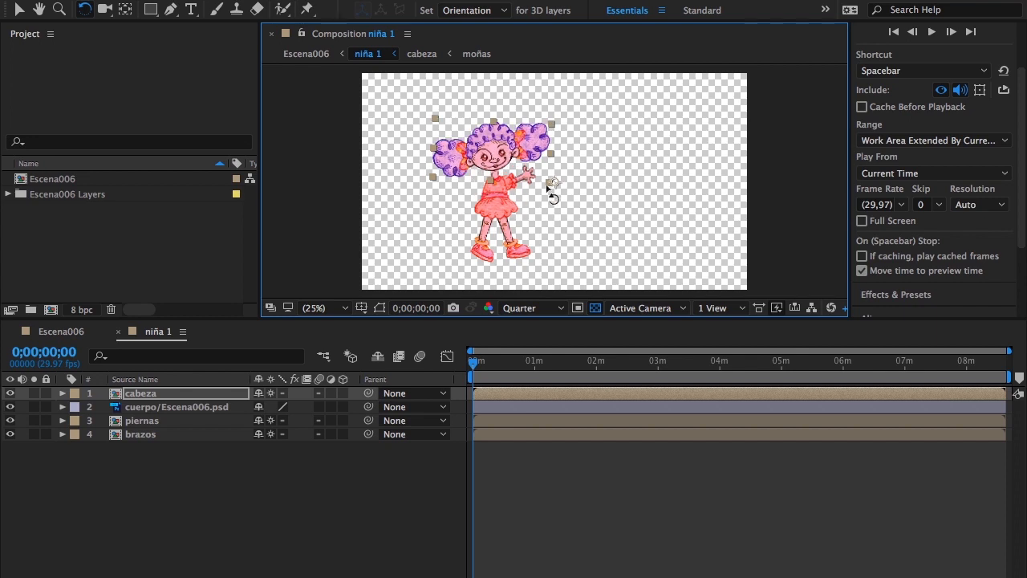
key(super+z)
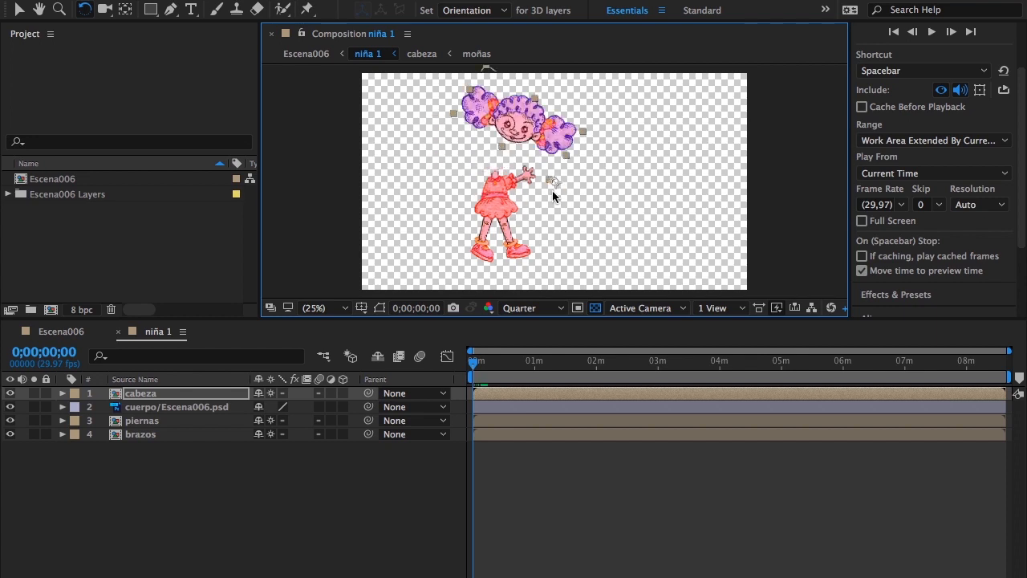
key(super+shift+z)
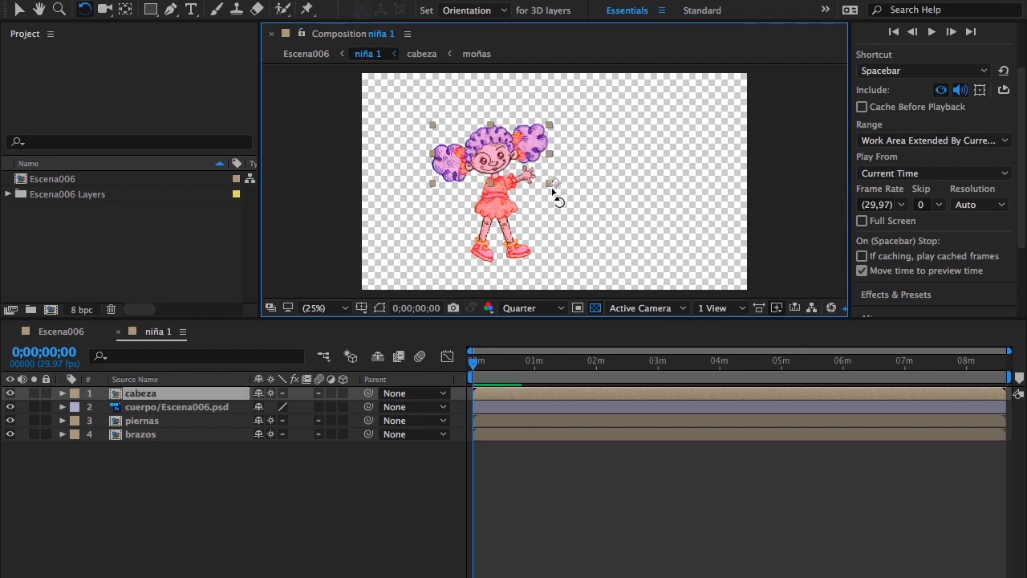
Move the cabeza layer's anchor point to the girl's neck, at about 660, 500, with the Pan Behind tool
click(127, 9)
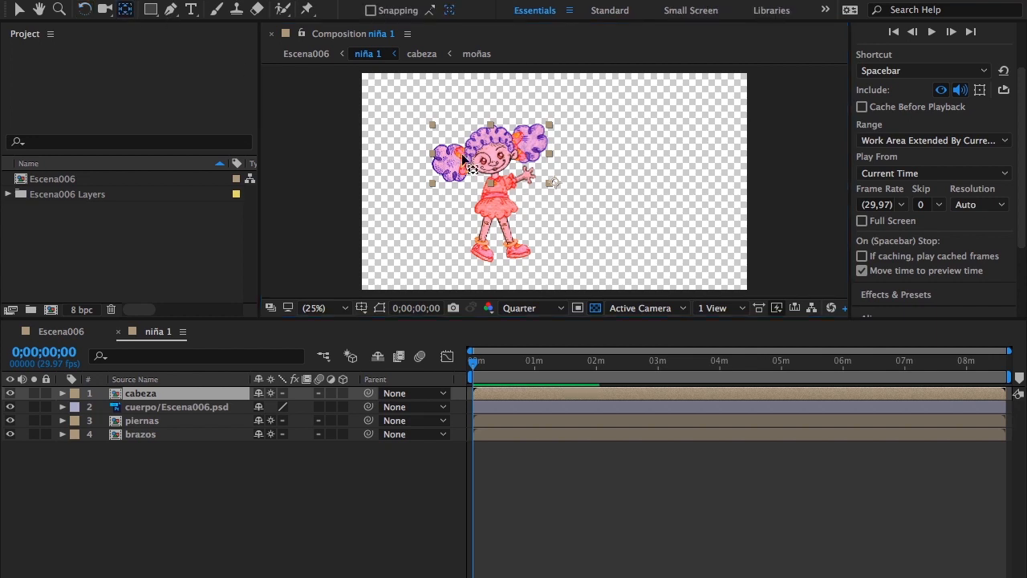
click(554, 182)
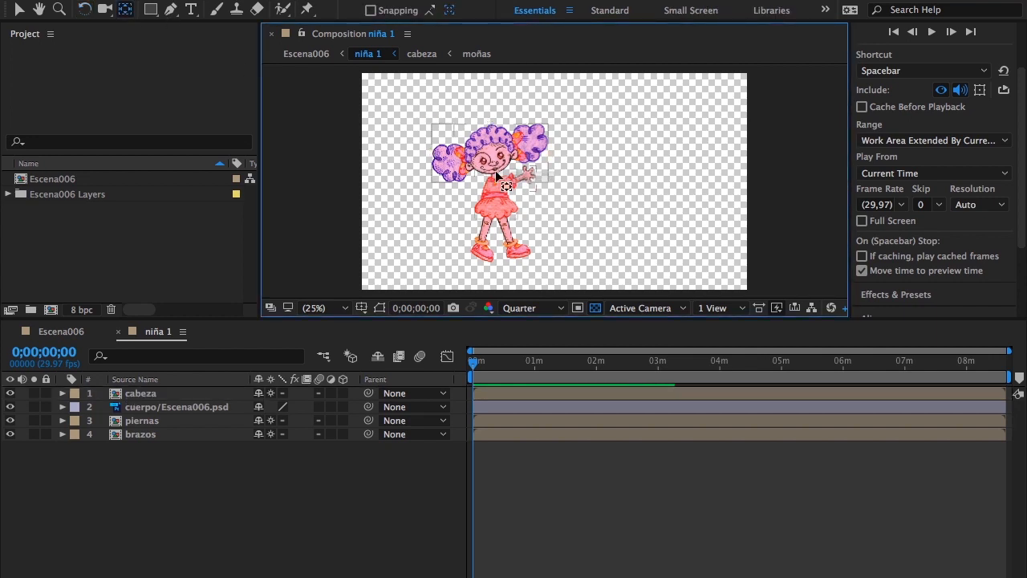
key(super+a)
click(407, 142)
click(479, 144)
drag(554, 182, 520, 174)
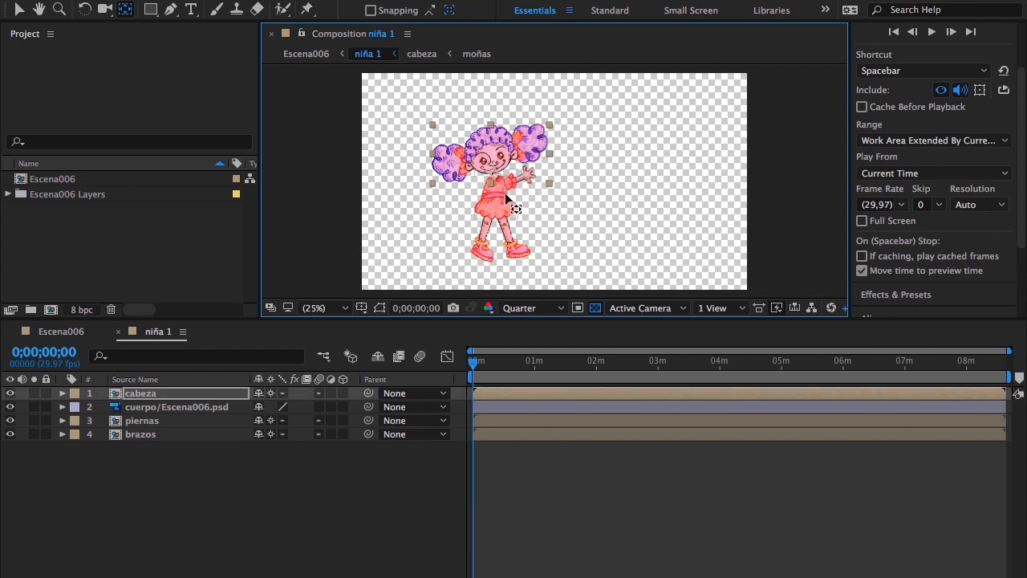
Rotate the cabeza layer about 0.4° around the neck and expand its Transform properties
click(85, 9)
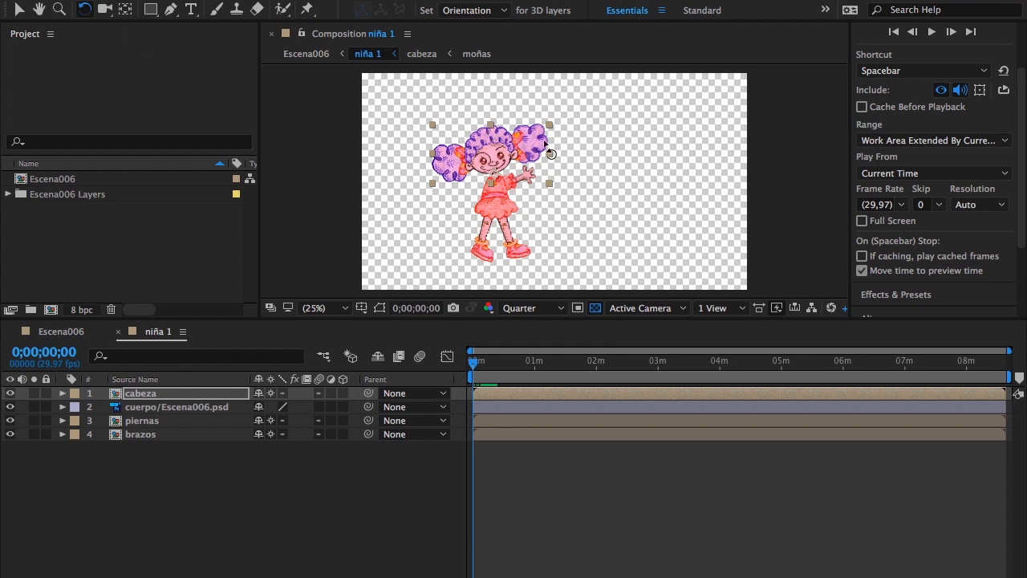
mouse_move(551, 127)
mouse_down()
mouse_move(557, 153)
mouse_move(525, 128)
mouse_move(551, 164)
mouse_move(537, 140)
mouse_up()
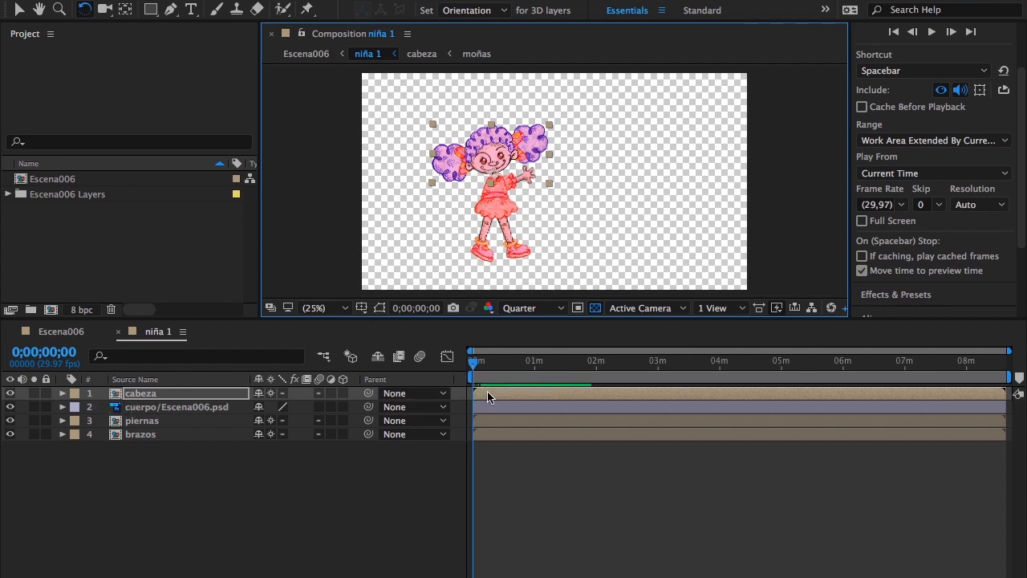
click(63, 393)
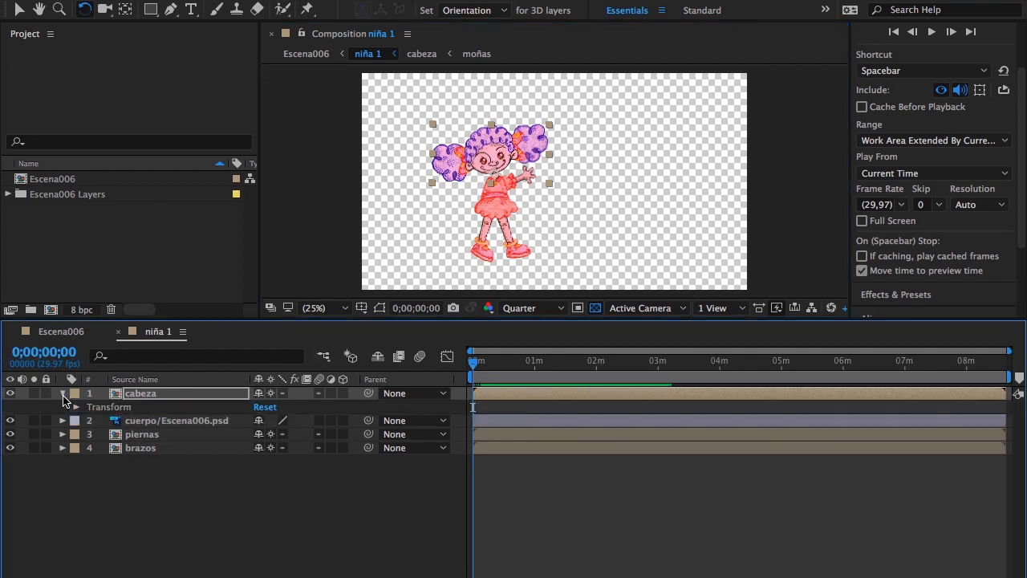
click(76, 407)
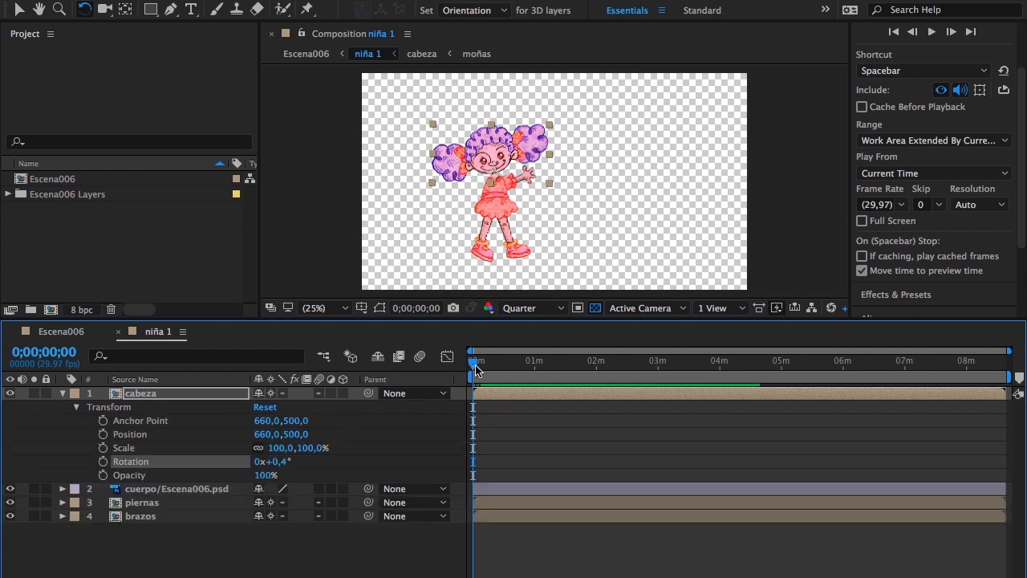
Set the current time to 0;00;07;29 beside the last leg keyframes in piernas, and return to the niña 1 timeline
double_click(487, 257)
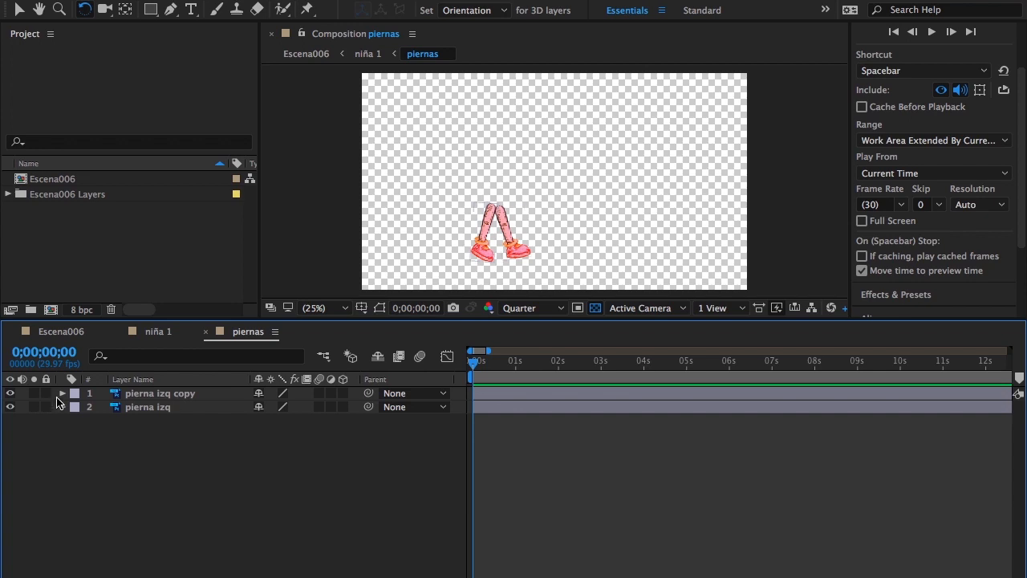
click(62, 394)
click(812, 365)
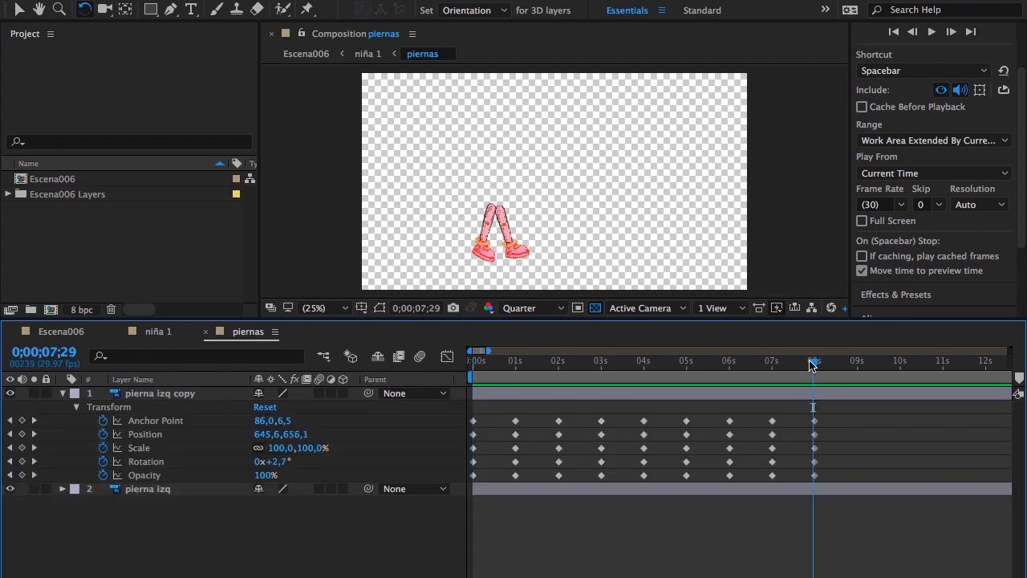
click(207, 333)
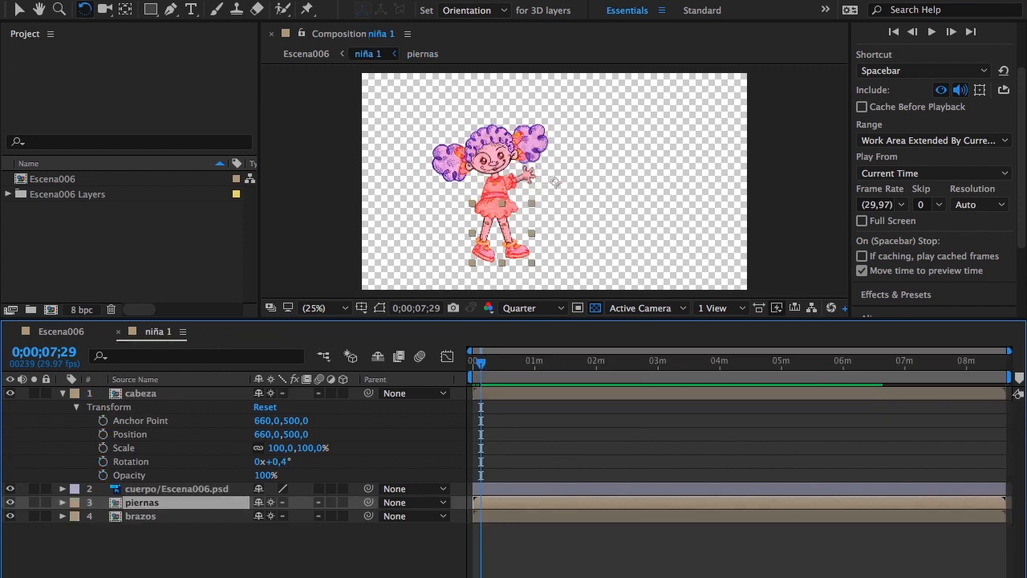
drag(480, 577, 510, 577)
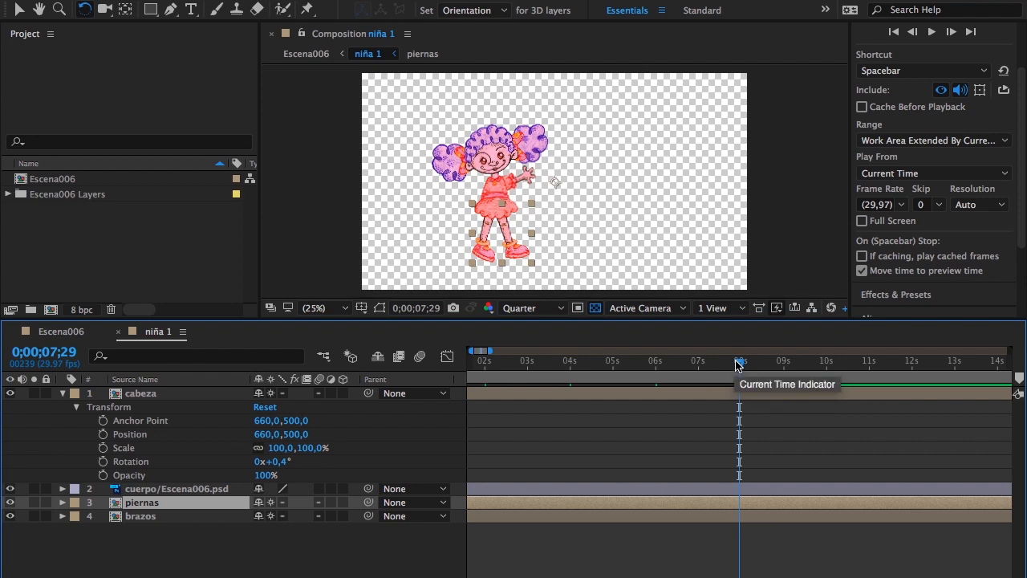
scroll(739, 466, left, 3)
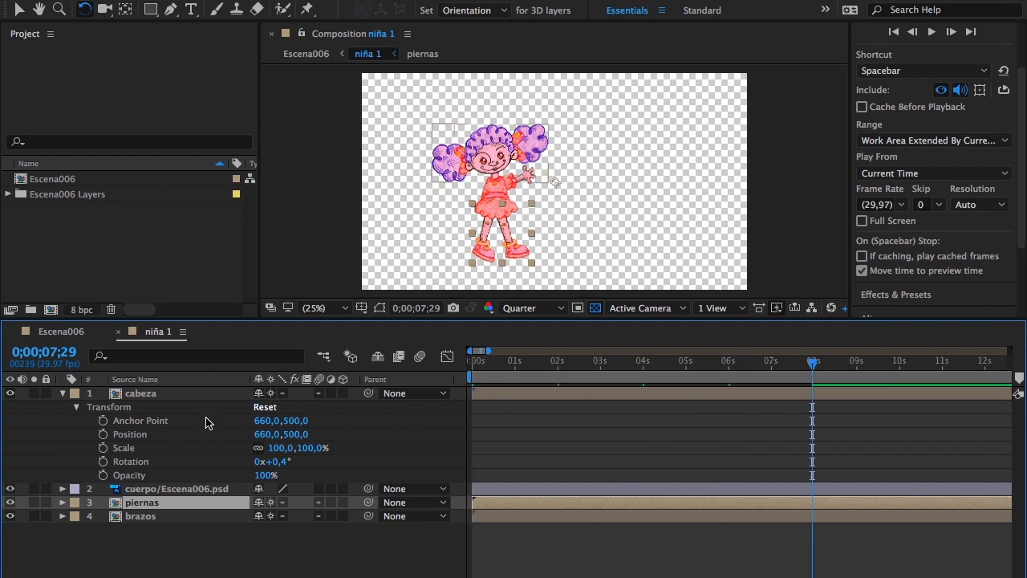
Keyframe all Transform properties of the cabeza layer at 0;00;07;29 and again at 0;00;00;00
drag(103, 421, 104, 476)
drag(813, 363, 431, 379)
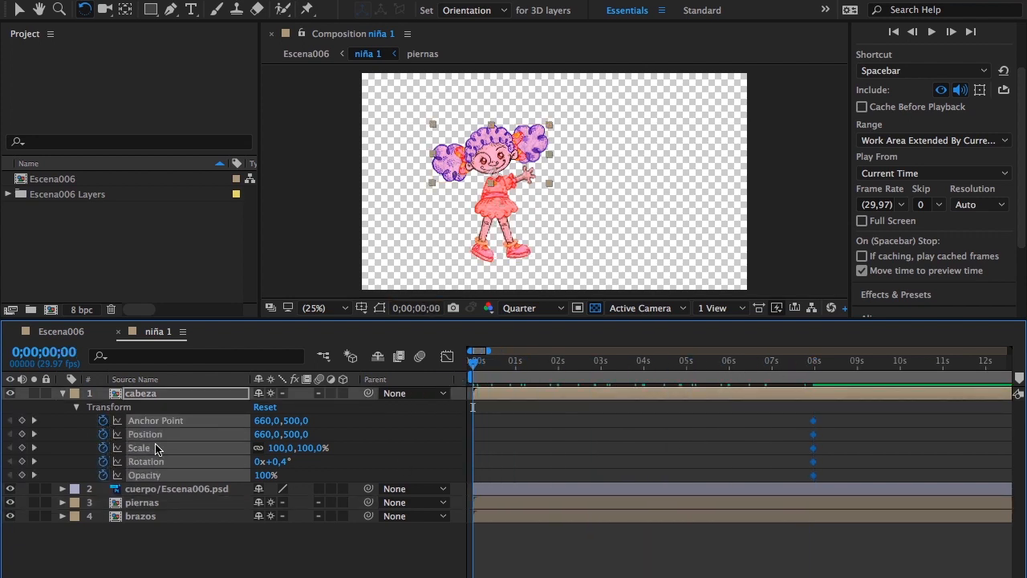
drag(22, 421, 22, 475)
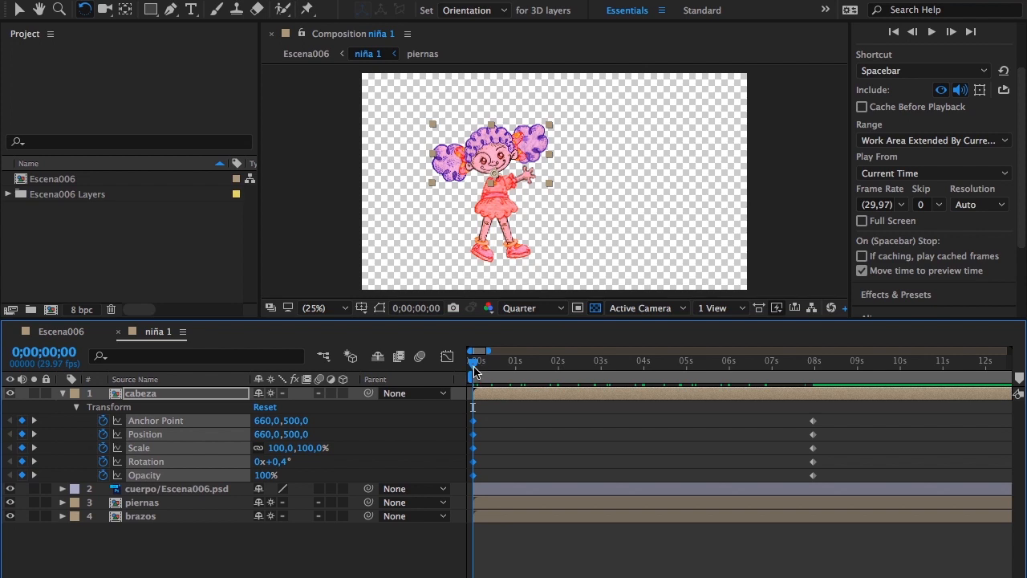
Keyframe all of cabeza's Transform properties at 0;00;02;01 and rotate the head to about 17° there
drag(477, 366, 778, 363)
drag(719, 396, 565, 386)
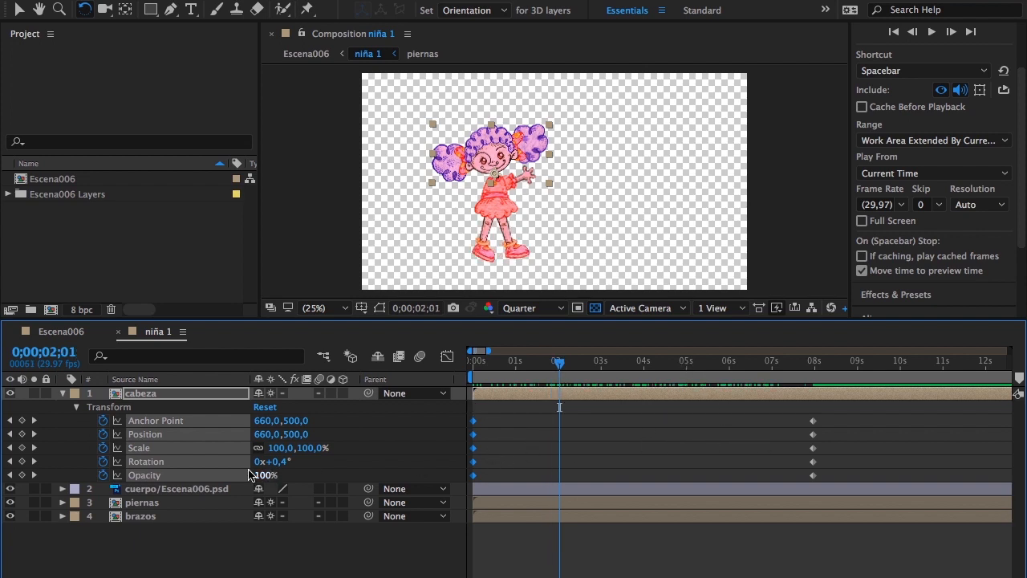
click(22, 420)
click(22, 435)
click(22, 448)
click(21, 462)
click(21, 476)
drag(553, 195, 546, 209)
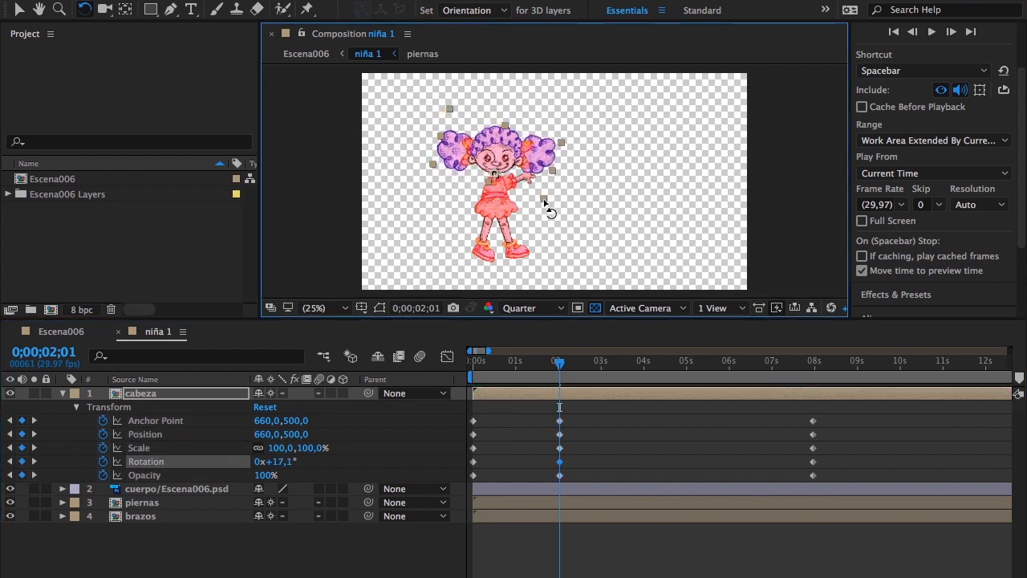
Move the cabeza keyframes holding the tilted head to about 4 seconds, preview the motion, and collapse the layer at 0;00;00;00
drag(542, 354, 474, 399)
drag(537, 416, 643, 469)
drag(475, 366, 857, 399)
key(space)
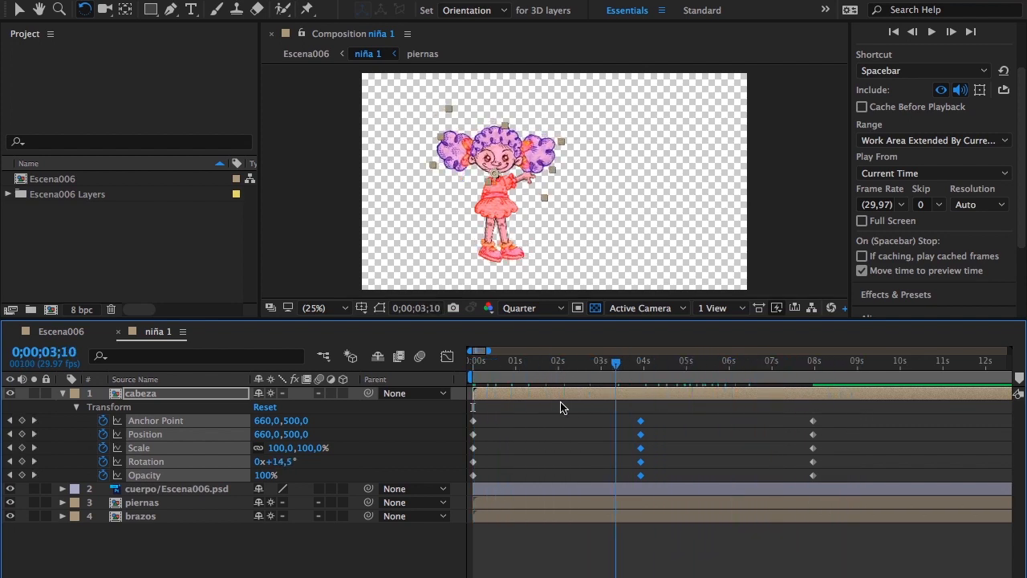
drag(728, 420, 430, 378)
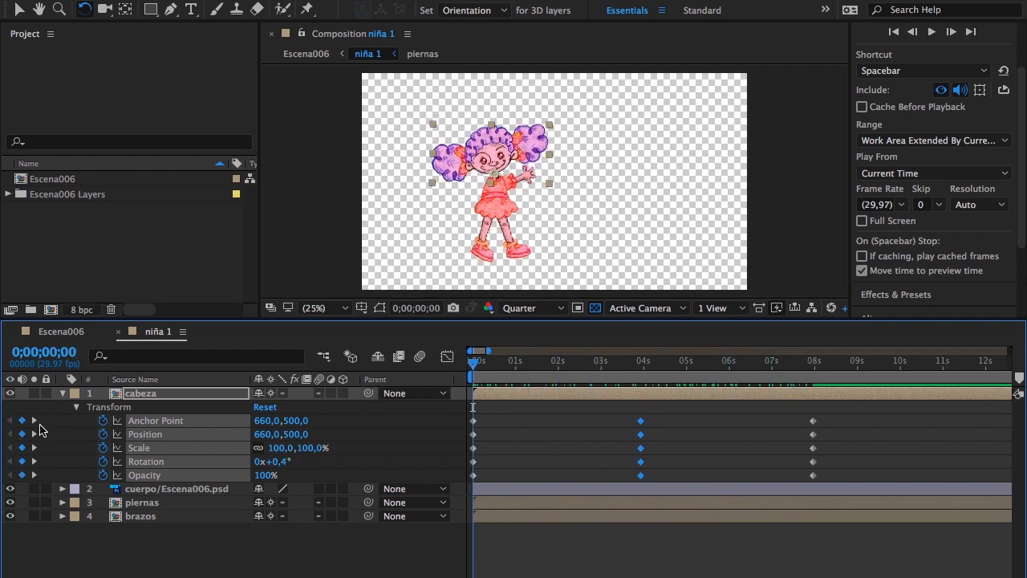
click(62, 394)
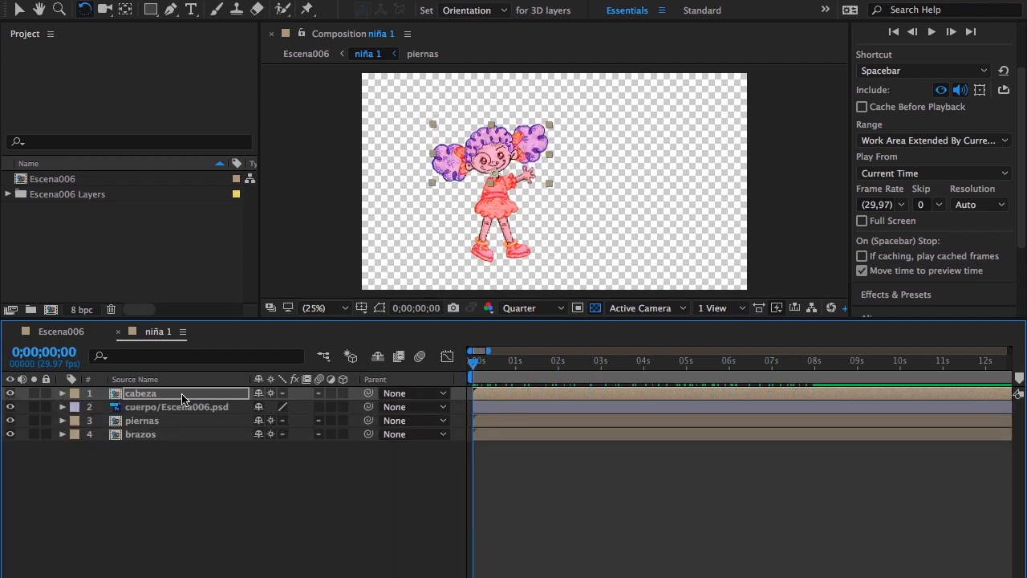
Look inside the cabeza and piernas precomps and review cabeza's Transform keyframes in niña 1
double_click(117, 396)
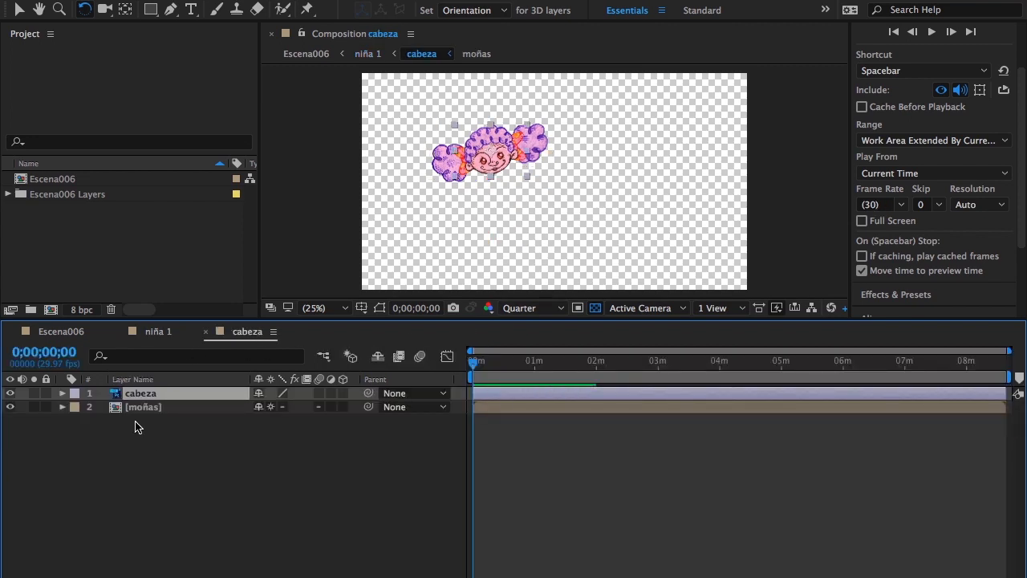
click(205, 332)
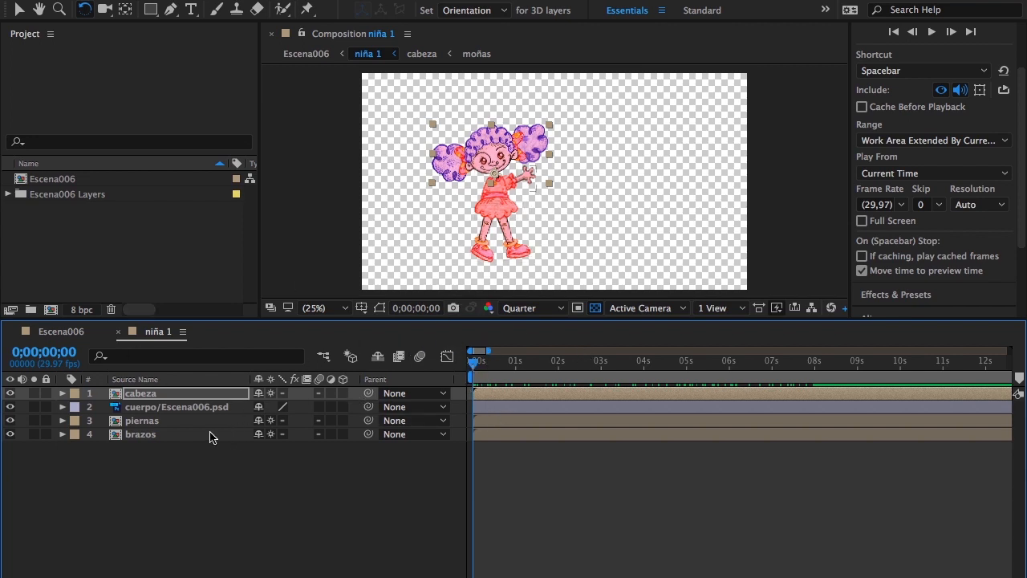
double_click(167, 426)
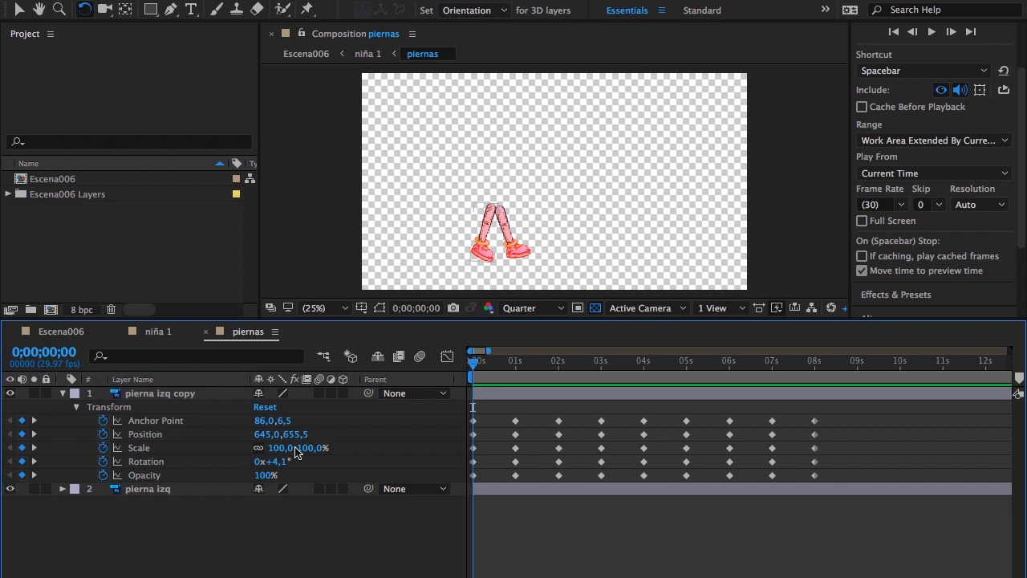
click(208, 332)
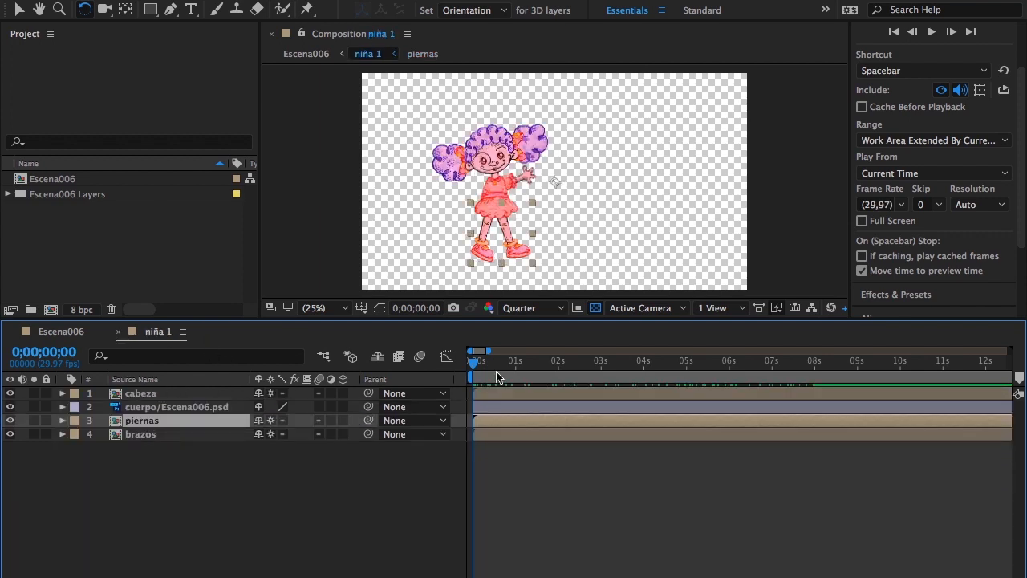
click(140, 395)
click(64, 394)
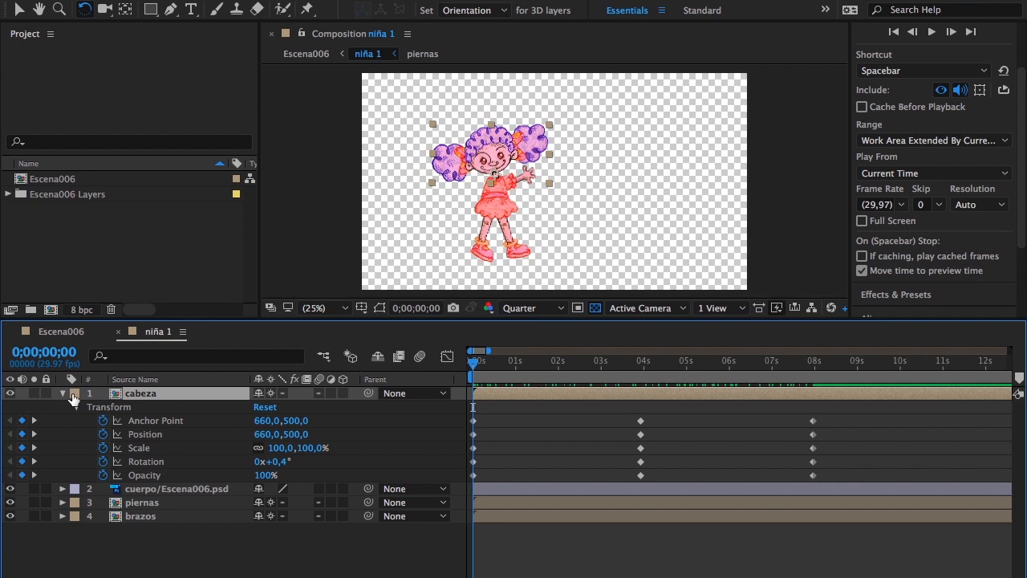
click(61, 393)
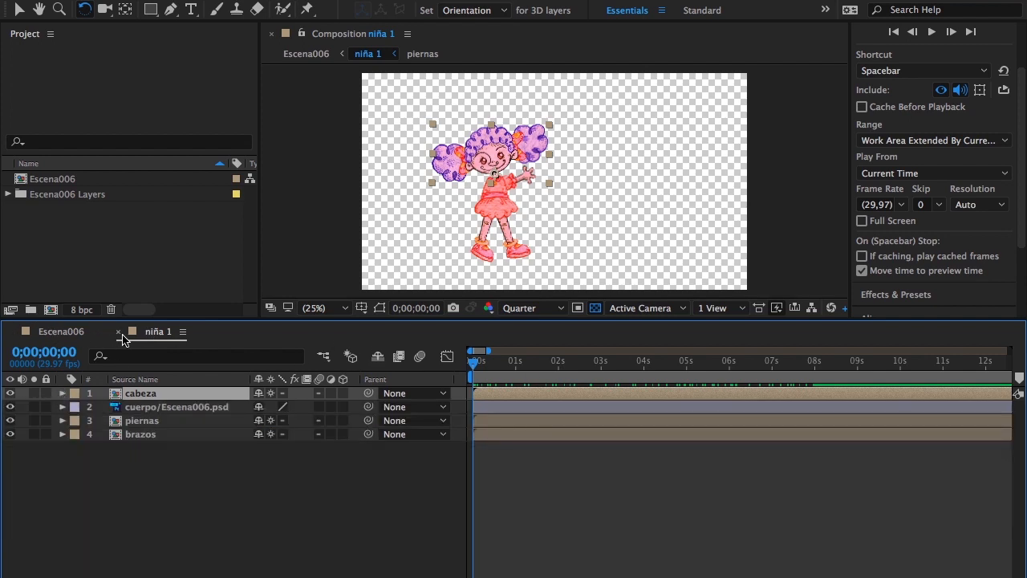
Close the niña 1 timeline, fit Escena006 in the viewer up to 100%, and preview the scene from the start
click(118, 331)
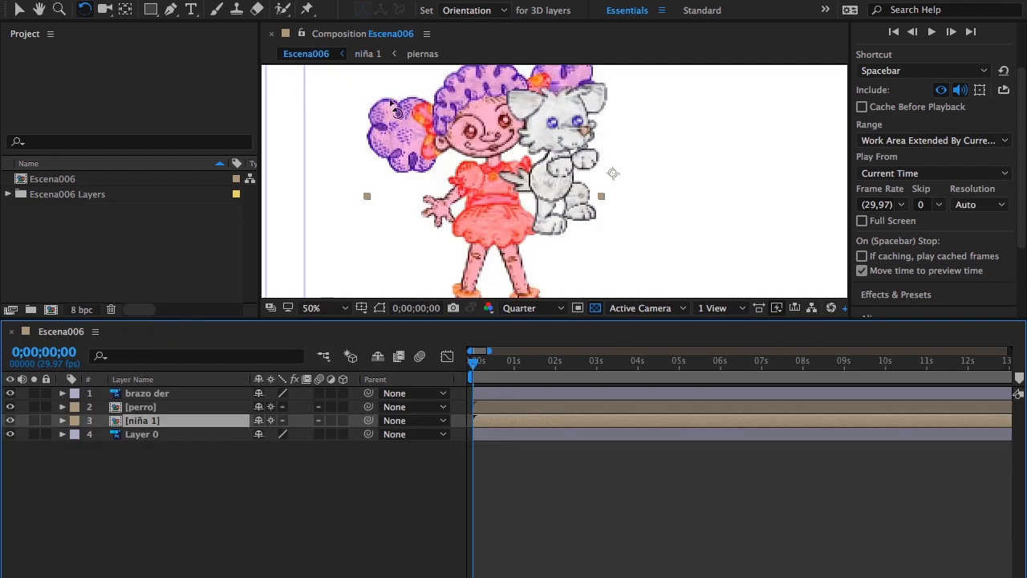
click(345, 309)
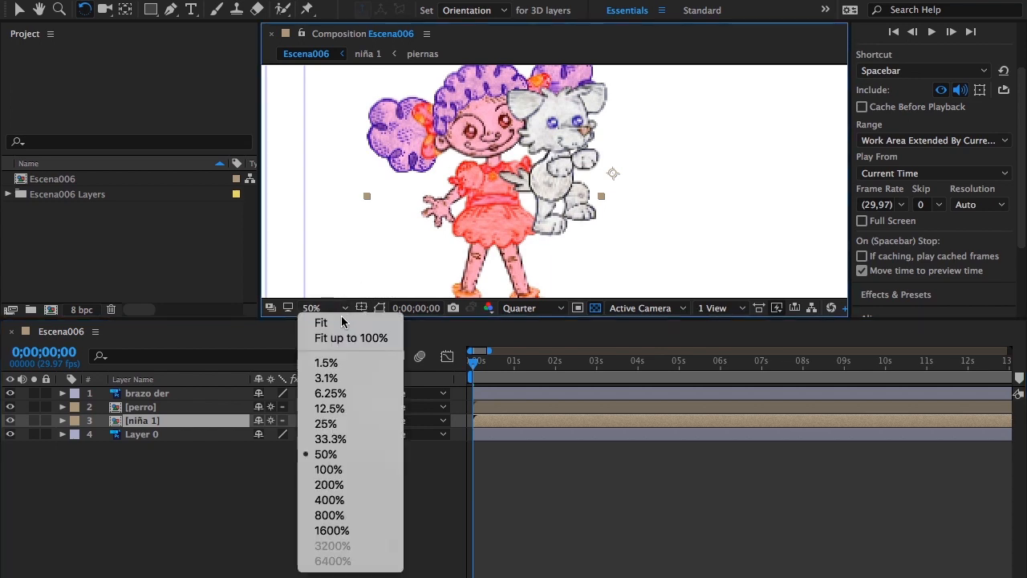
click(343, 338)
key(space)
drag(590, 380, 427, 394)
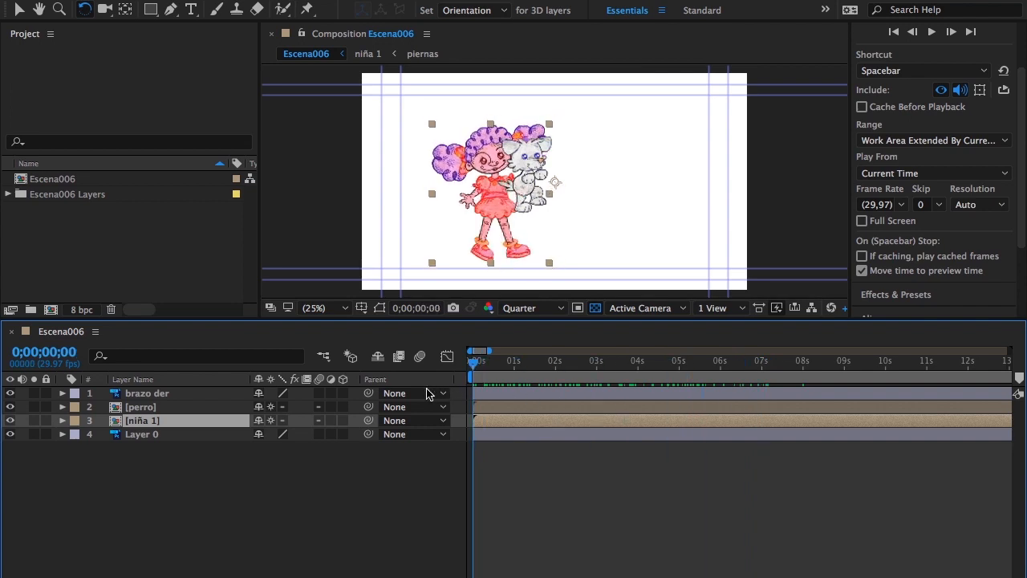
Expand the Transform properties of niña 1 in Escena006 and hide the perro layer
click(10, 421)
click(11, 420)
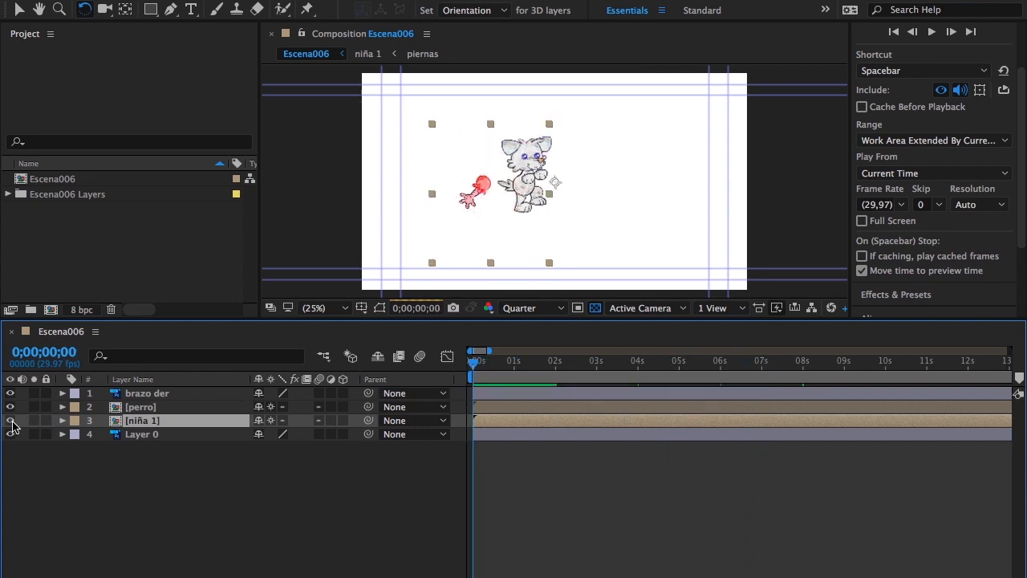
click(62, 421)
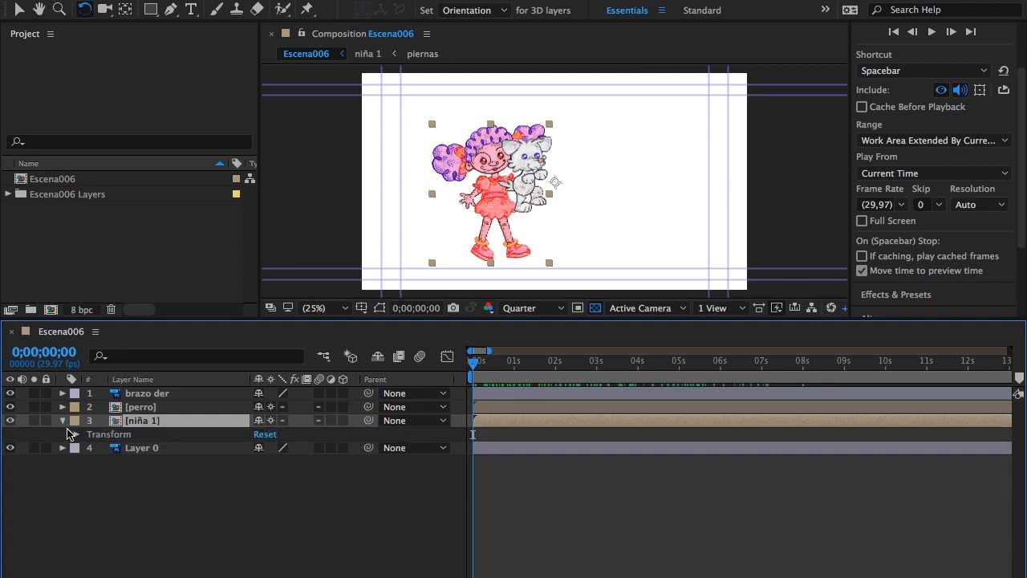
click(75, 434)
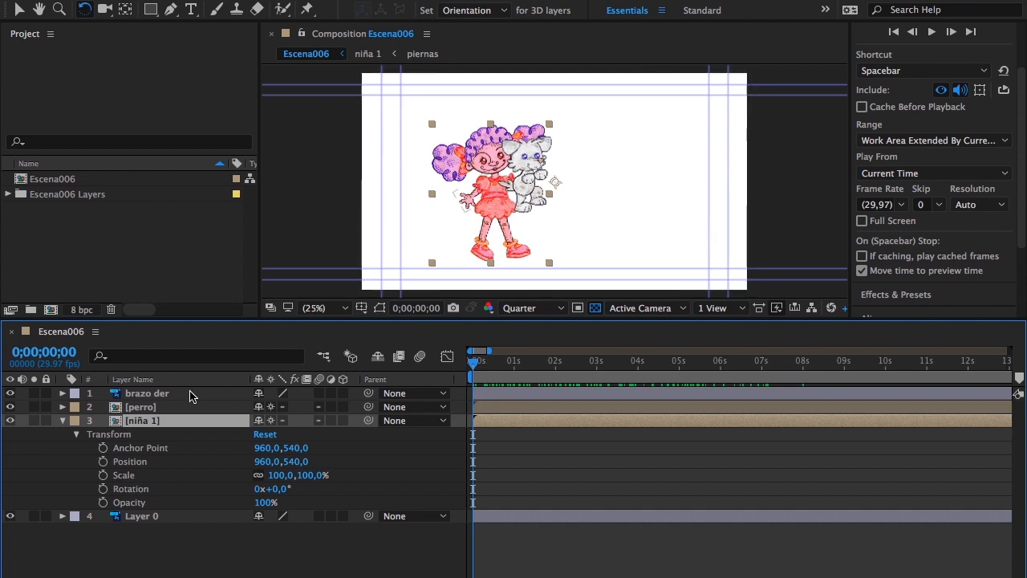
click(9, 407)
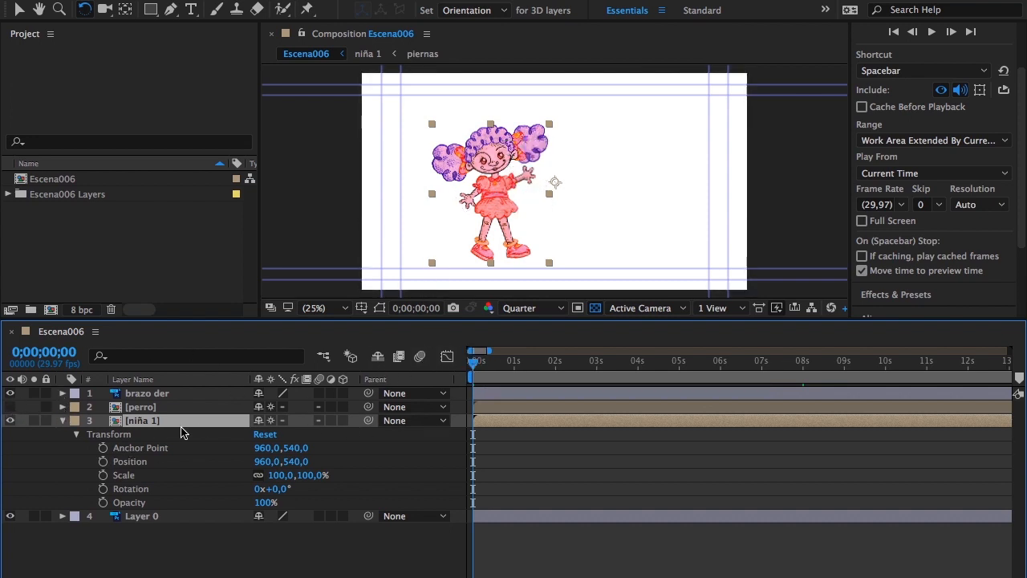
Keyframe all Transform properties of niña 1 at 0;00;00;00 and try to move its anchor point with the Pan Behind tool
drag(103, 452, 104, 504)
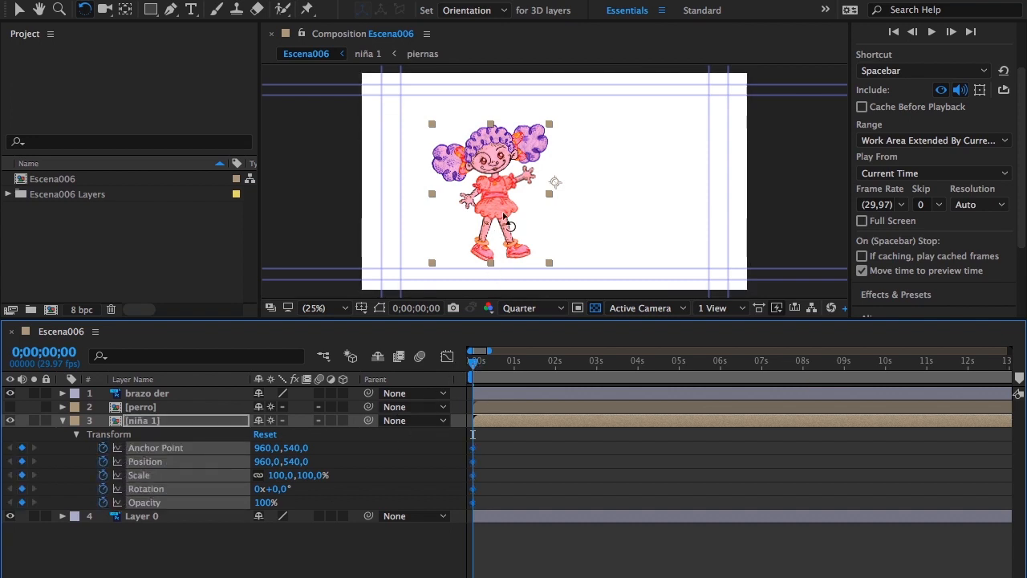
click(125, 8)
click(513, 207)
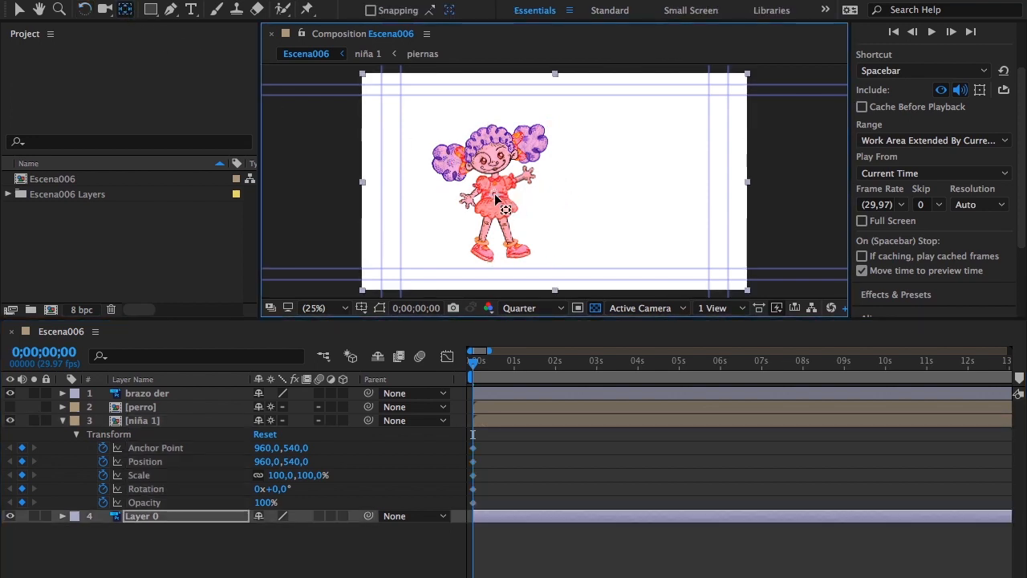
click(346, 165)
click(487, 204)
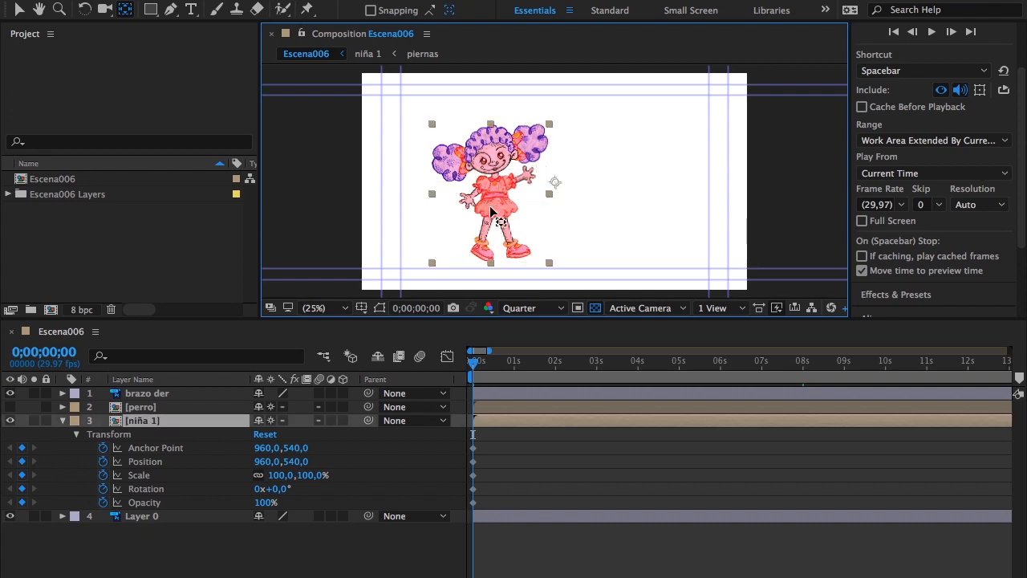
click(555, 183)
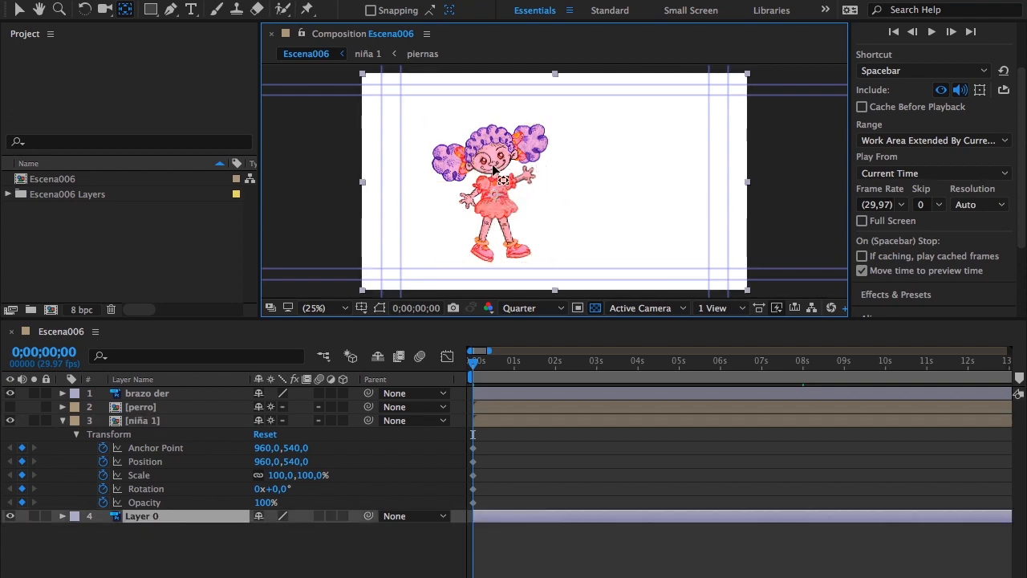
click(340, 142)
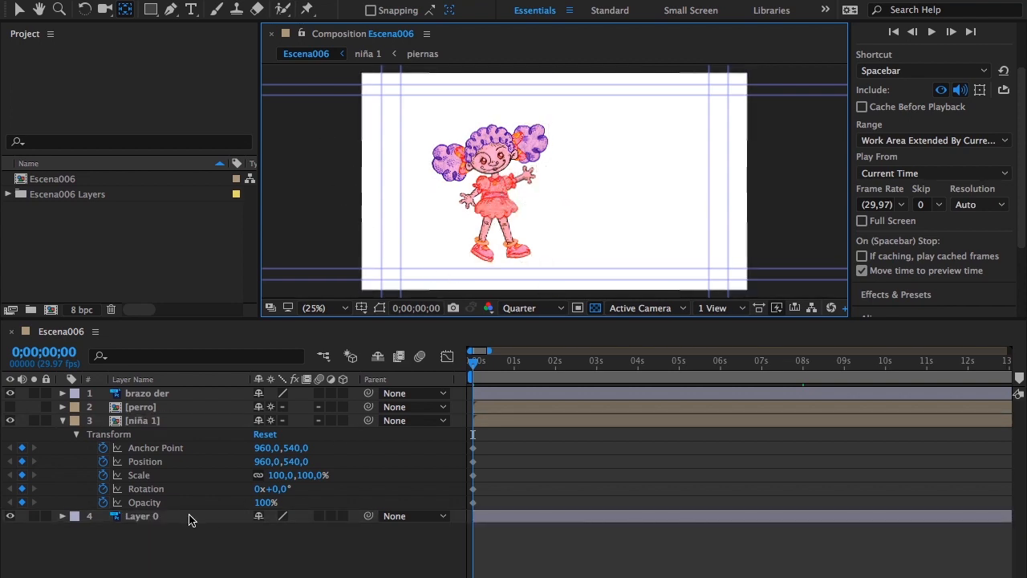
Lock Layer 0 against selection and hide the brazo der layer while trying to grab niña 1's anchor point
click(46, 516)
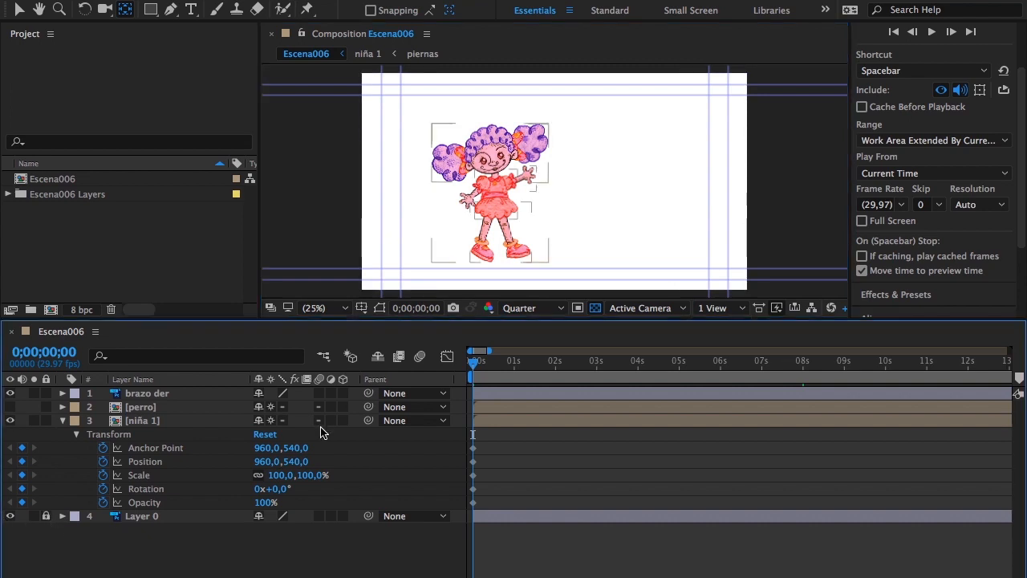
click(492, 215)
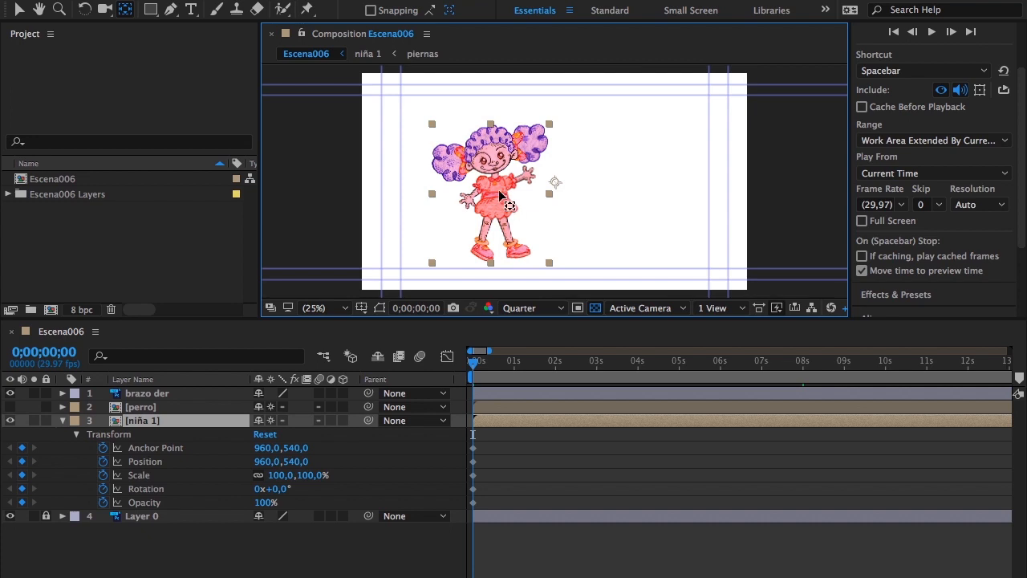
click(554, 185)
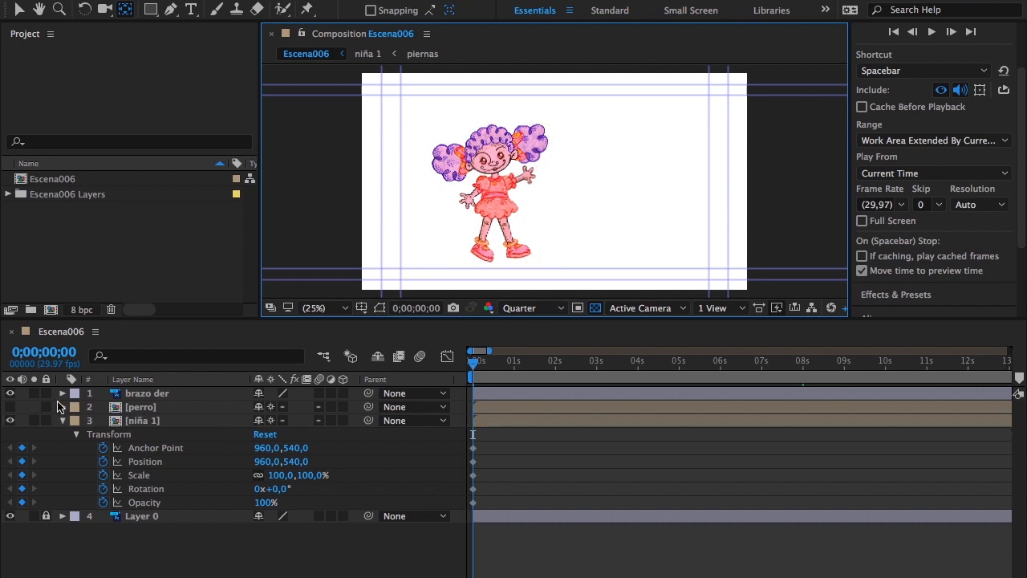
click(9, 393)
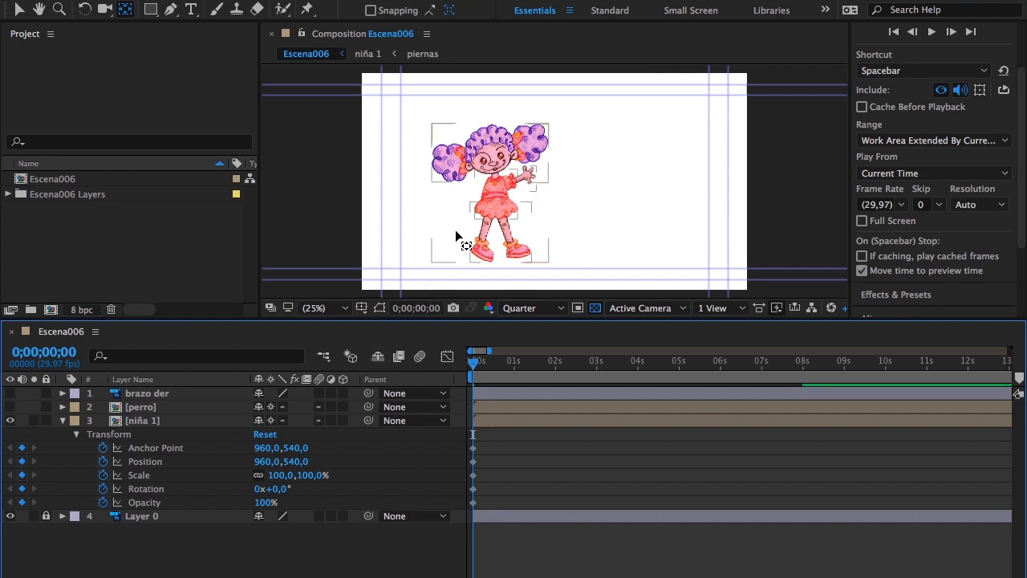
Retry moving niña 1's anchor point onto the girl's body, and remove all of the layer's Transform keyframes
click(485, 207)
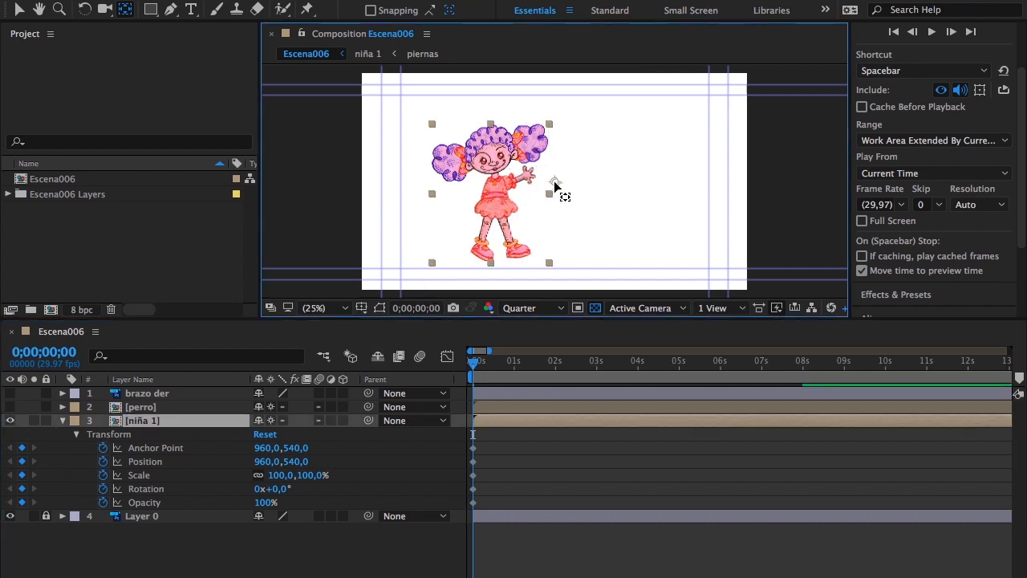
click(555, 186)
click(514, 210)
click(556, 183)
click(531, 182)
drag(100, 450, 102, 510)
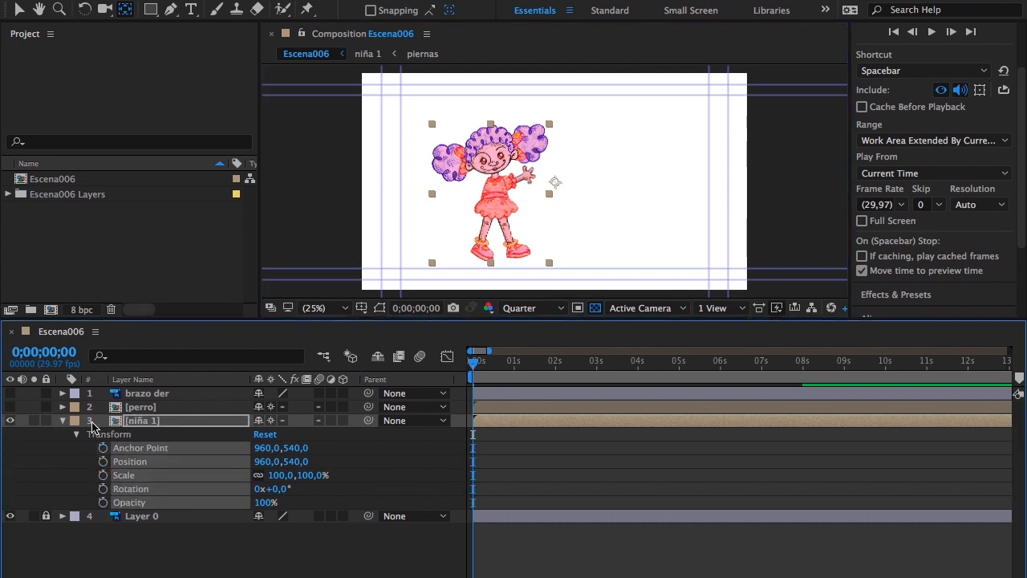
Collapse niña 1, hide Layer 0, and reselect niña 1 with the Pan Behind tool active
click(62, 420)
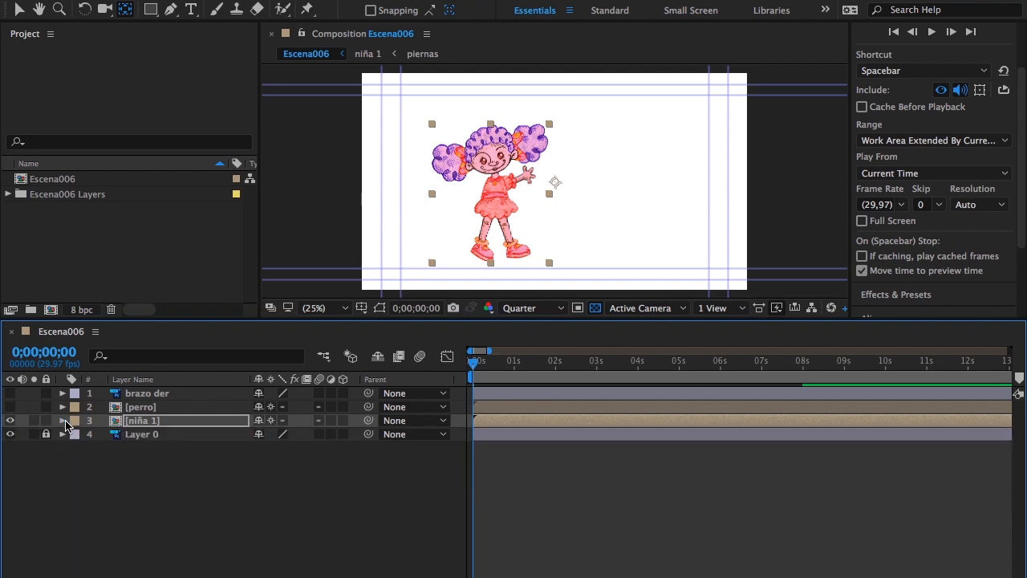
click(7, 442)
click(9, 434)
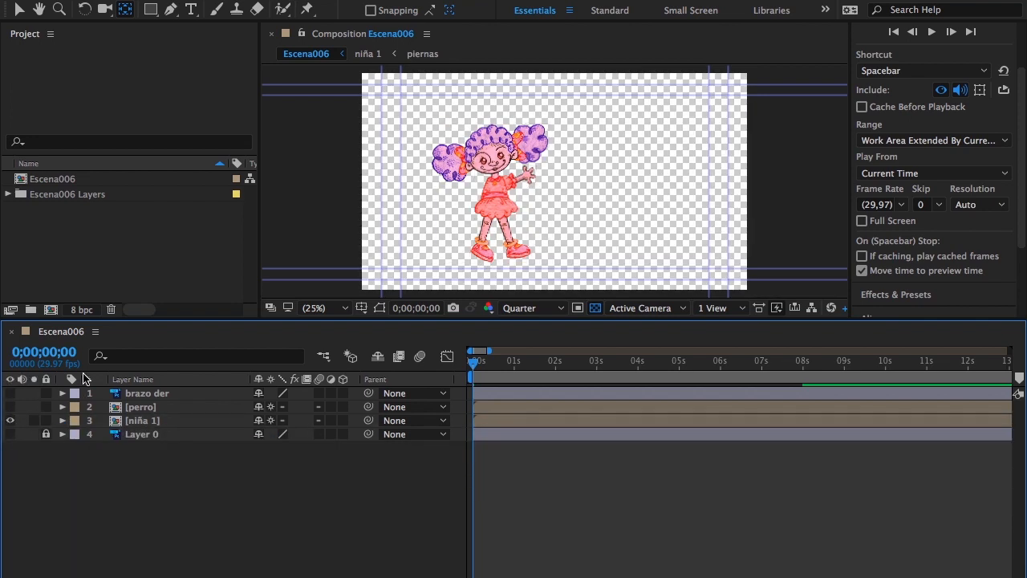
click(138, 423)
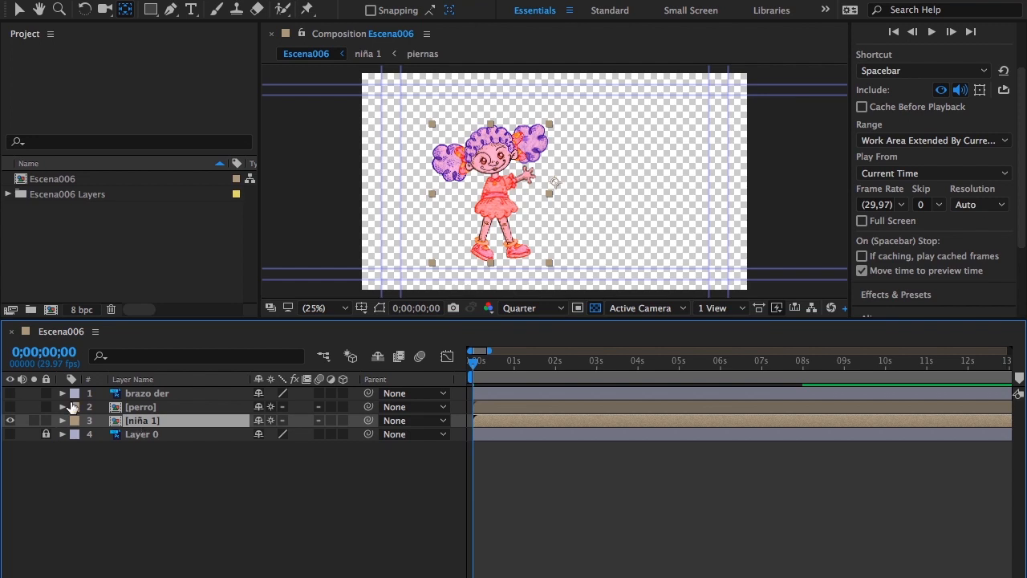
click(126, 11)
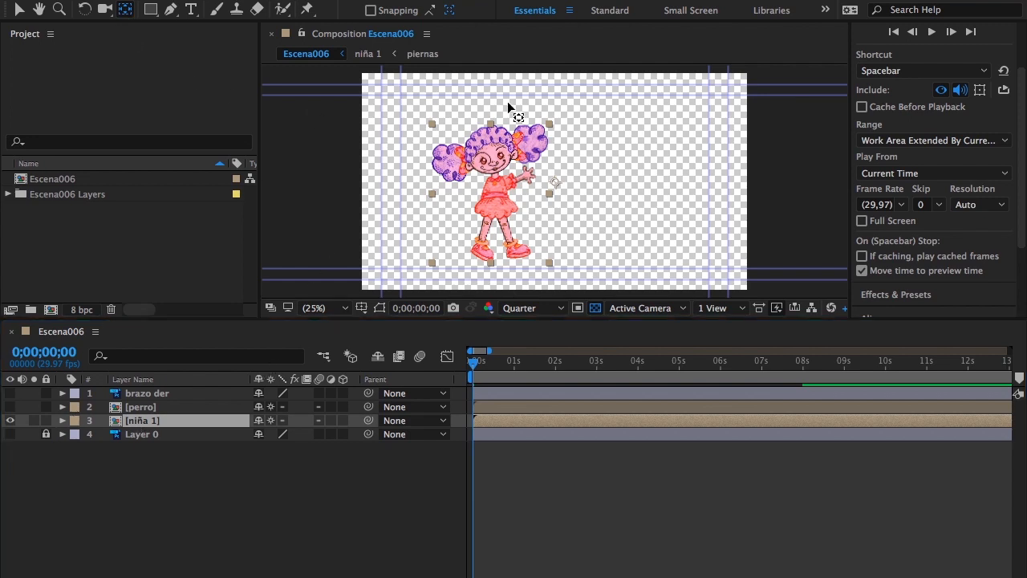
Set niña 1's Anchor Point to 672,0 horizontally and 596,0 vertically, then collapse the layer
click(556, 181)
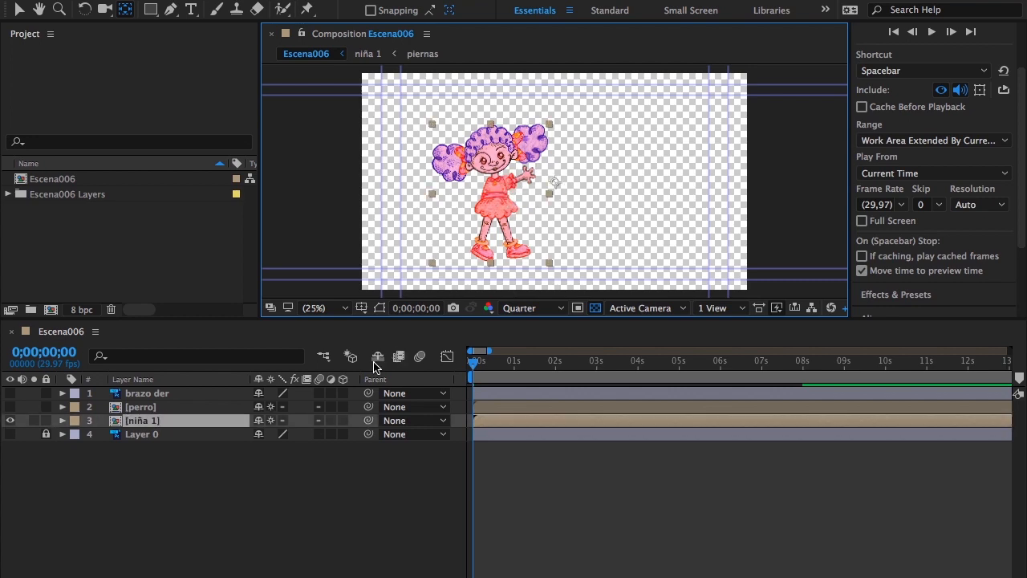
click(62, 422)
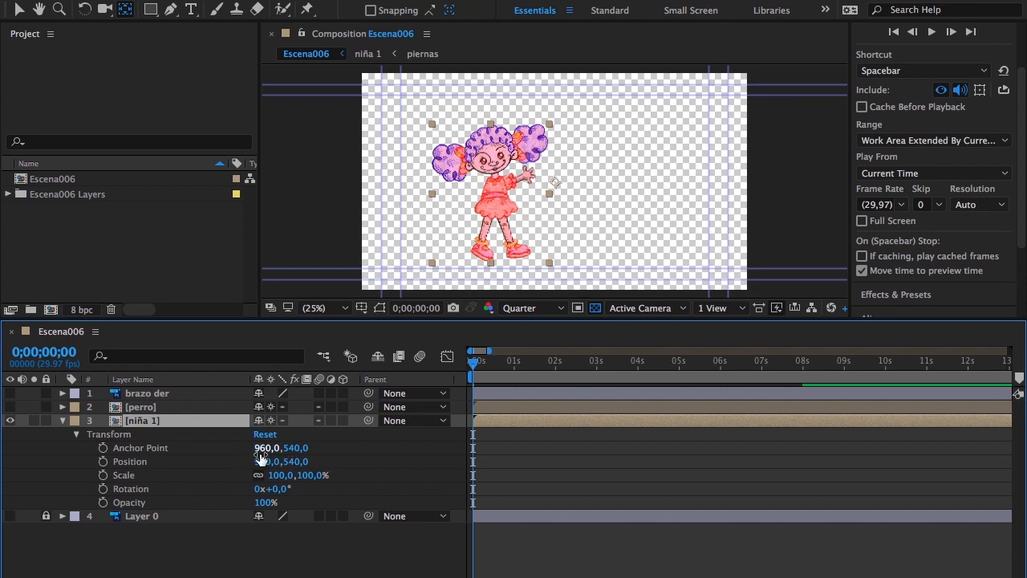
drag(260, 456, 33, 450)
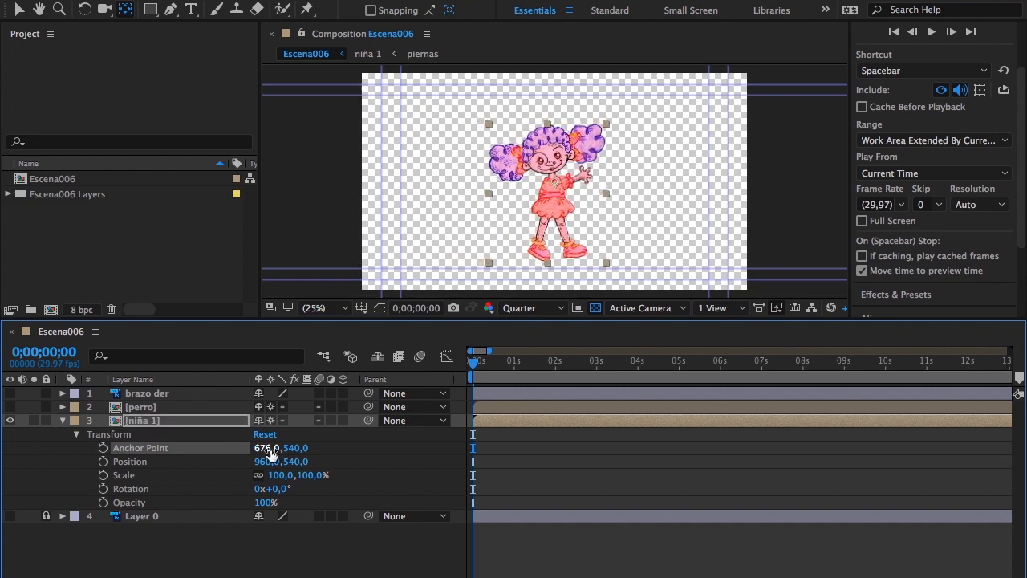
drag(268, 449, 326, 463)
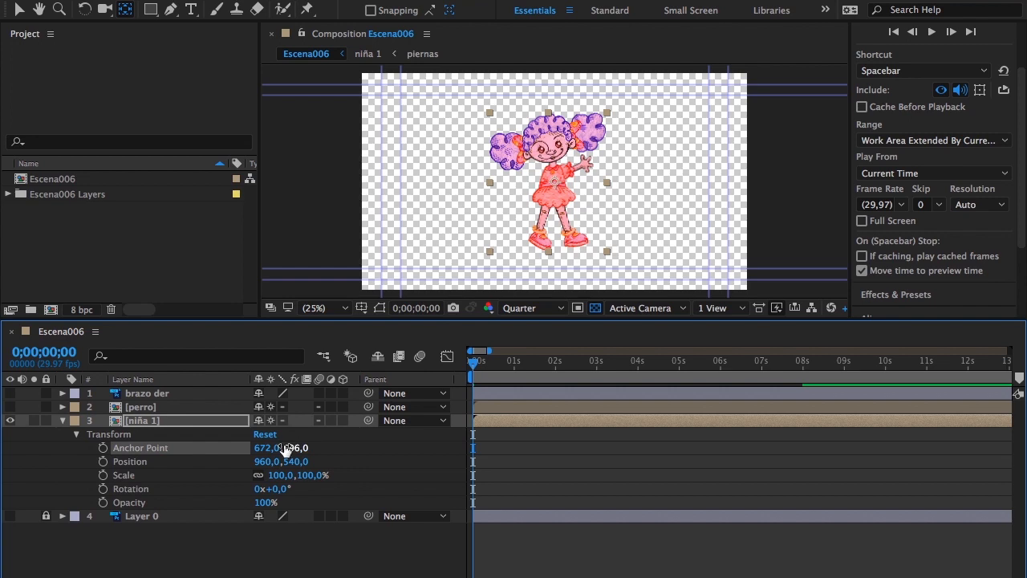
click(64, 420)
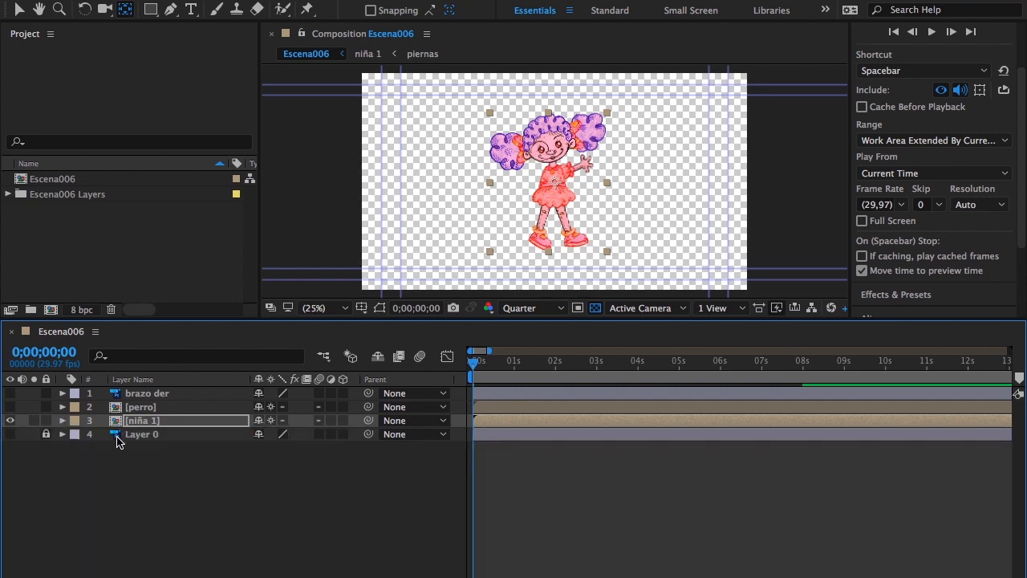
Move the girl to about 128,7, 624,3 at the frame's left edge and keyframe all niña 1 Transform properties at 0;00;00;00
click(20, 11)
drag(565, 149, 389, 166)
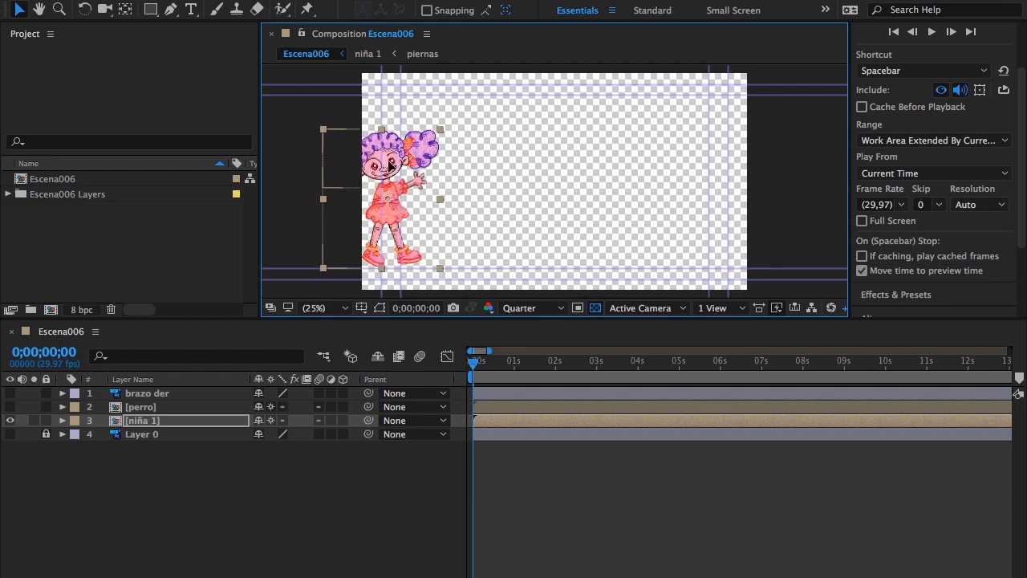
click(62, 420)
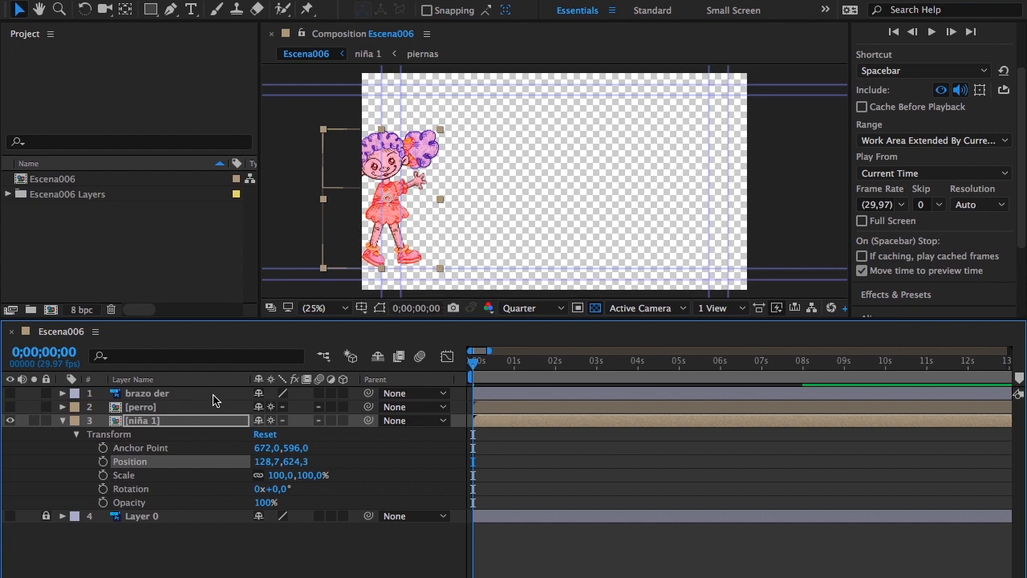
drag(102, 450, 103, 502)
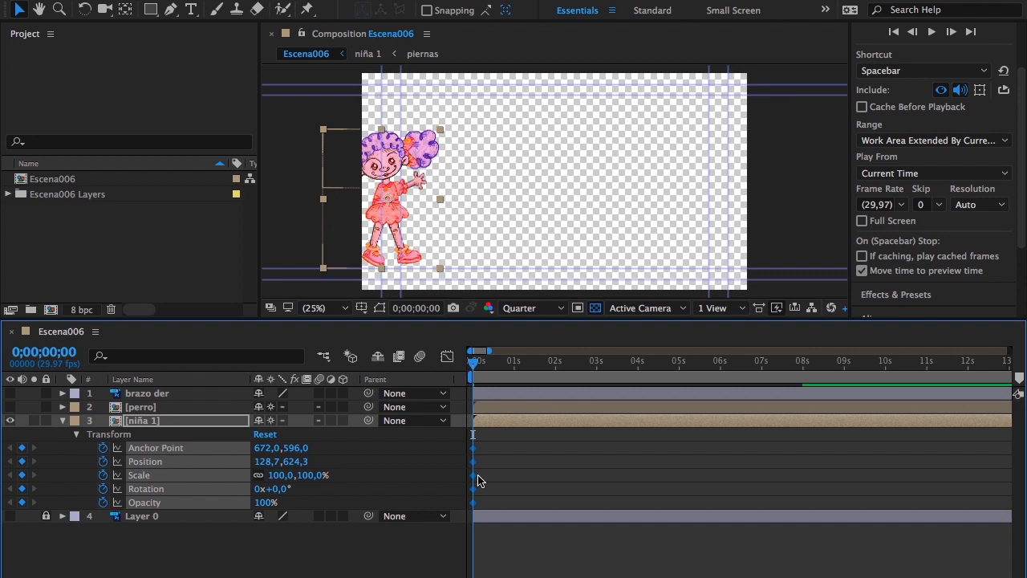
Keyframe all niña 1 Transform properties at 0;00;07;29 and move the girl to about 1856,7, 624,1 at the frame's right edge
drag(472, 366, 802, 390)
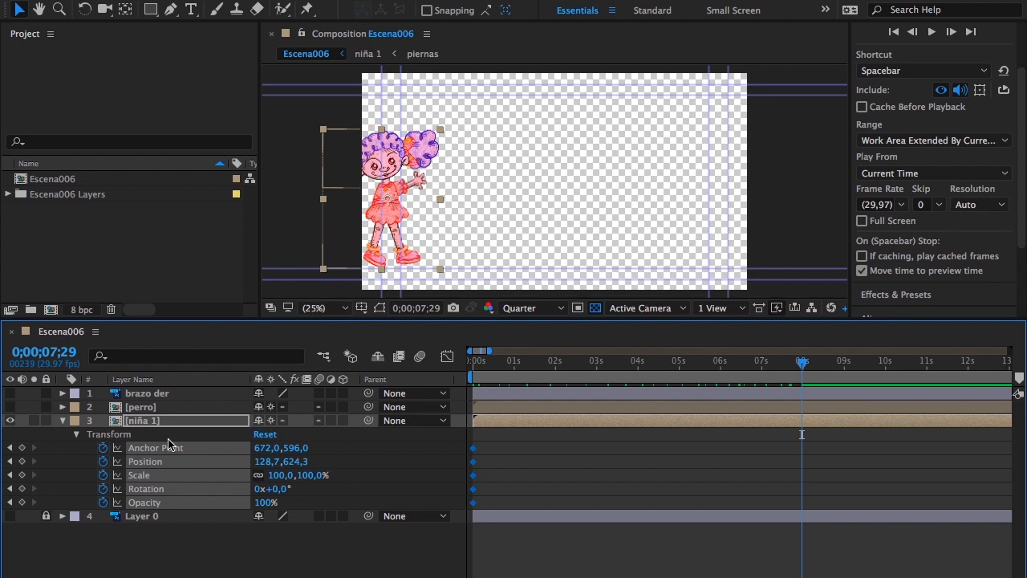
click(22, 448)
click(22, 462)
click(21, 475)
click(22, 489)
click(21, 503)
drag(384, 168, 727, 162)
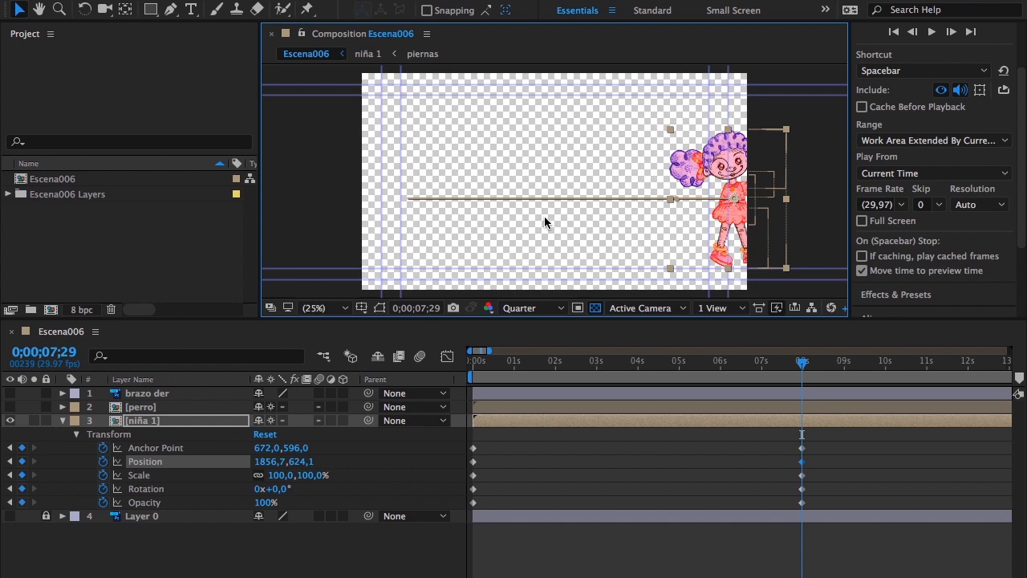
click(64, 420)
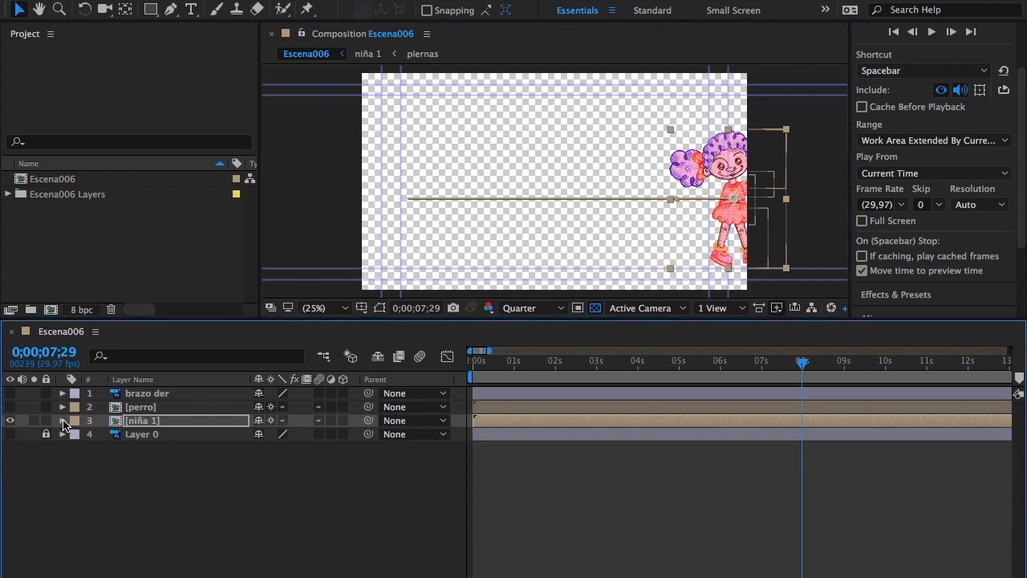
Preview the girl's walk across the scene from 0;00;00;00 to about 0;00;08;00
click(475, 367)
drag(475, 367, 450, 365)
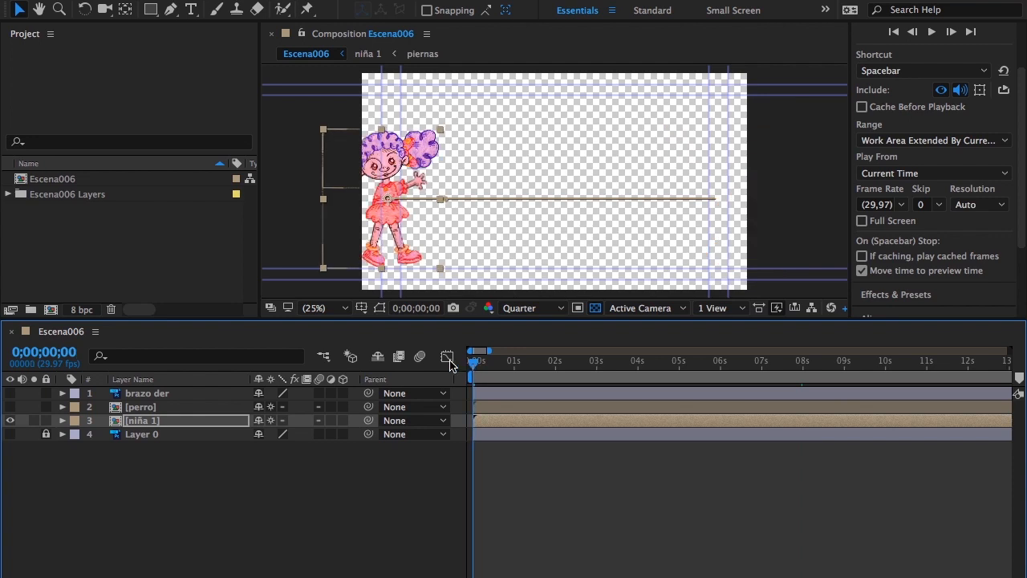
key(space)
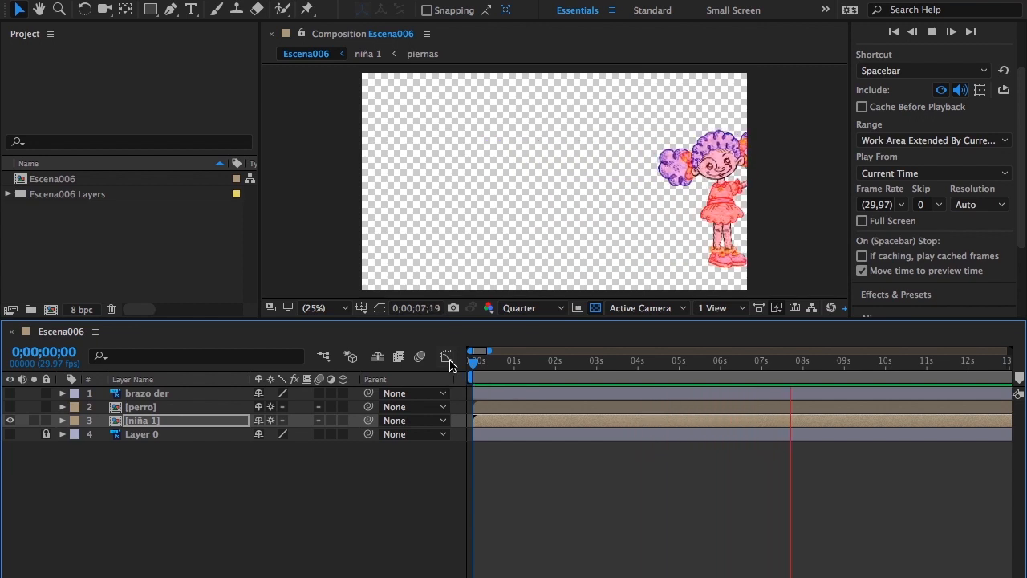
key(space)
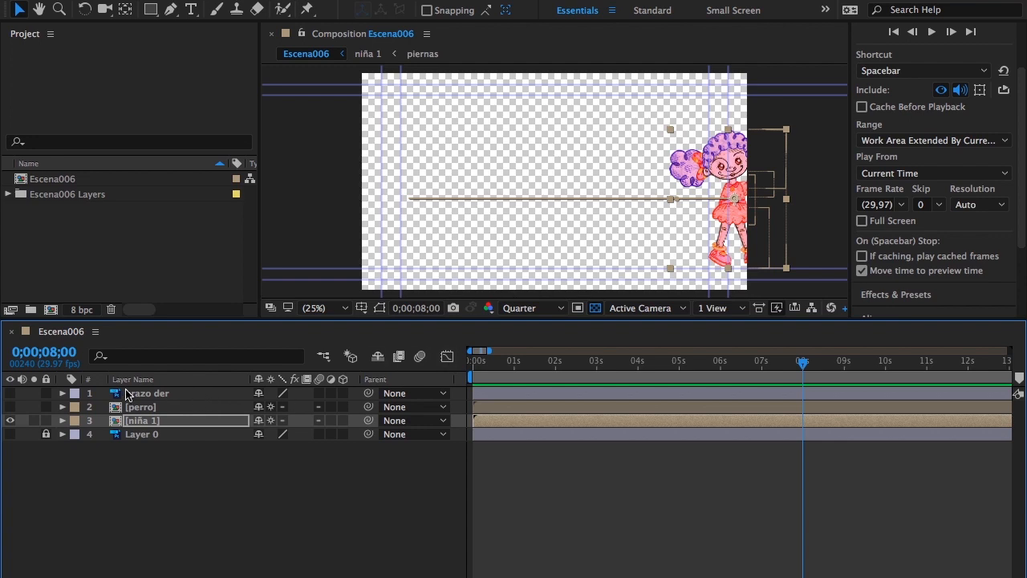
Show the brazo der layer and place the arm on the girl's shoulder at 0;00;00;00, at about 89,0, 576,5
click(10, 393)
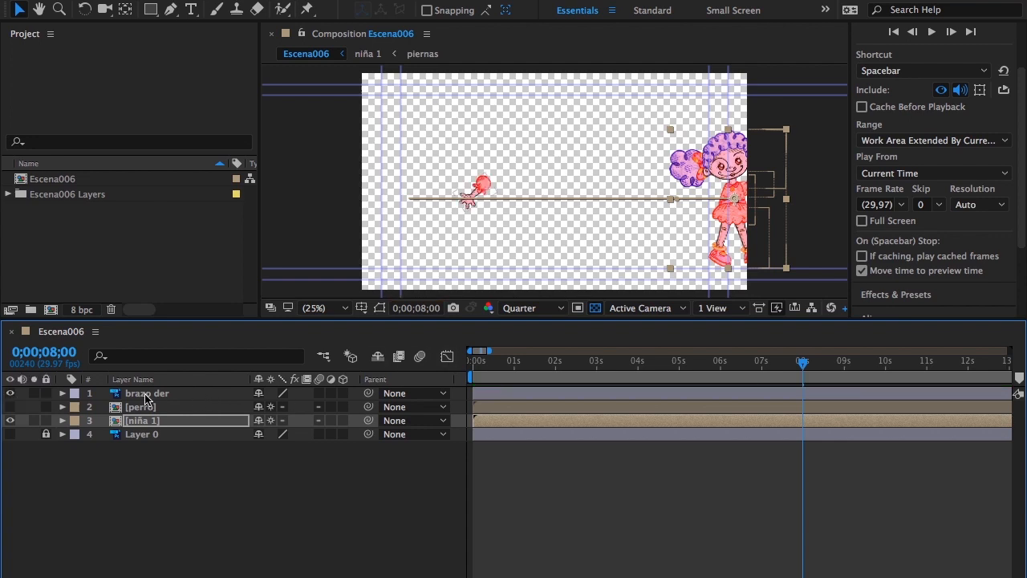
drag(801, 367, 424, 394)
click(62, 394)
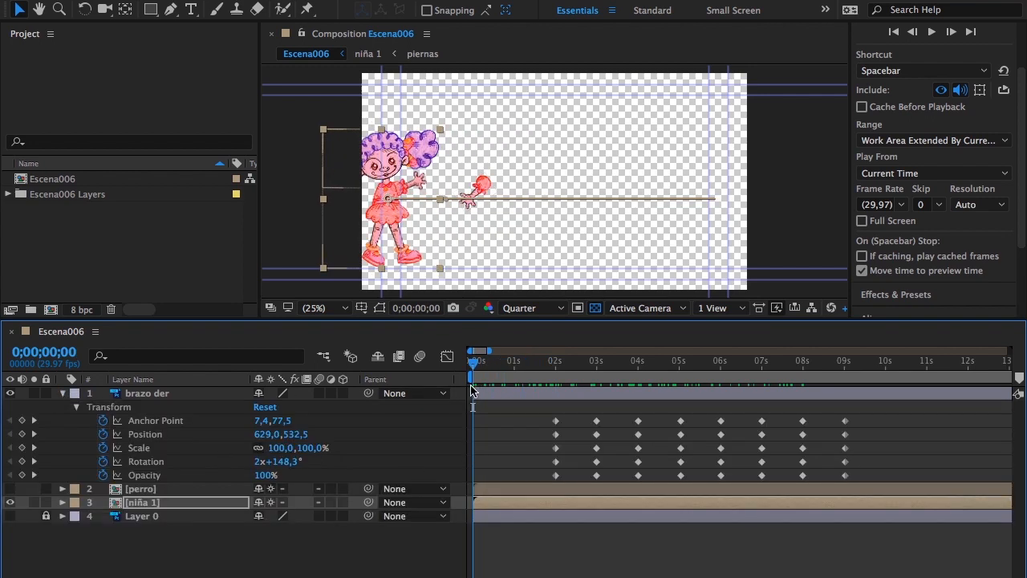
drag(475, 368, 441, 368)
drag(483, 187, 390, 215)
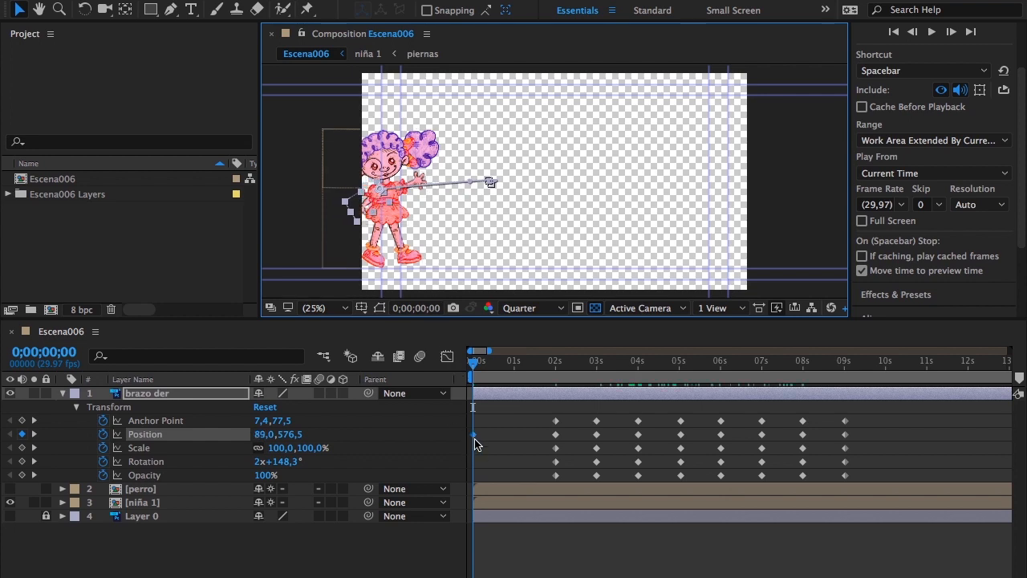
Align the brazo der arm with the girl's shoulder at 0;00;01;00, placing it at about 306,6, 555,5
drag(477, 376, 520, 373)
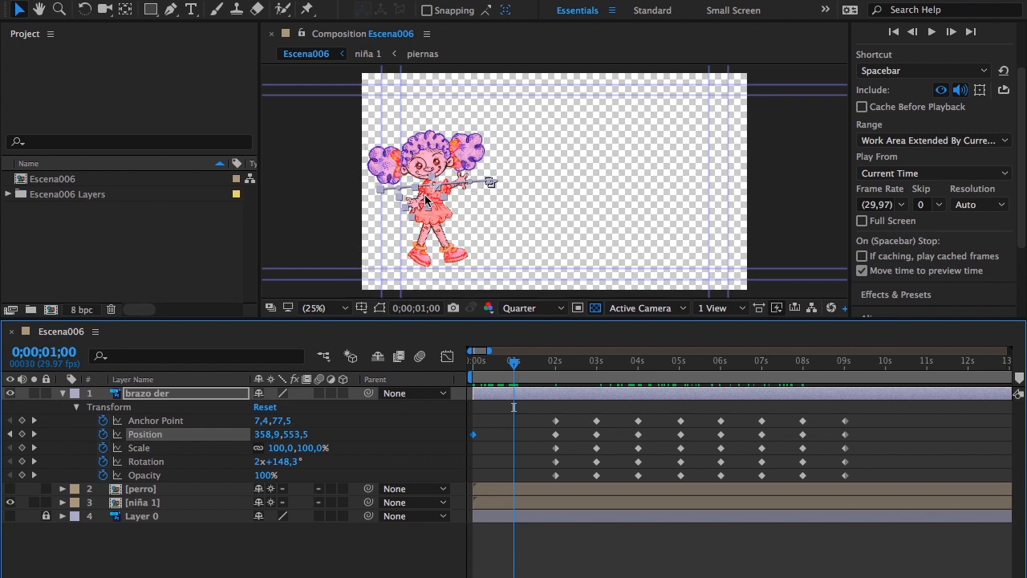
key(z)
click(507, 196)
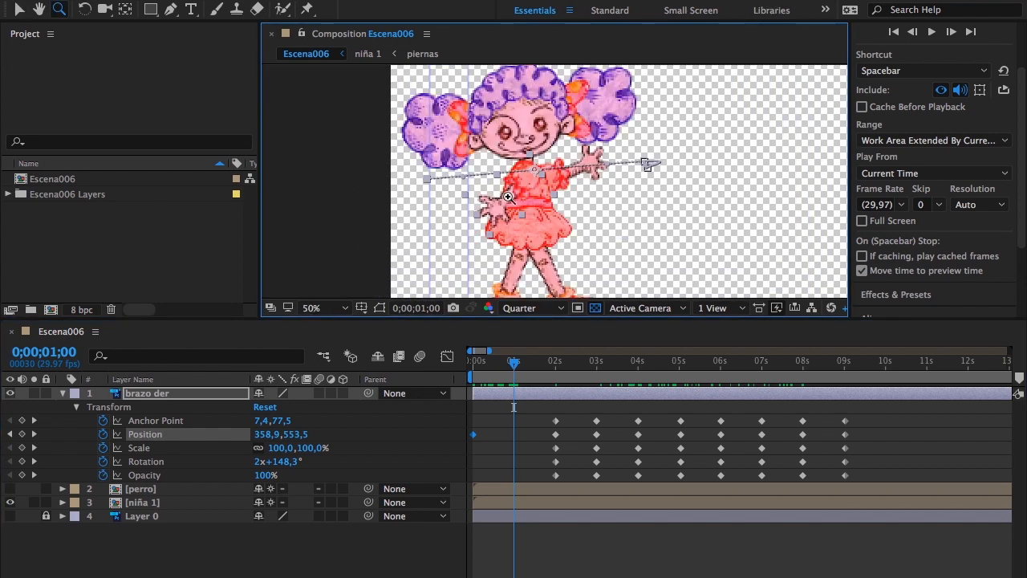
key(v)
drag(523, 185, 504, 189)
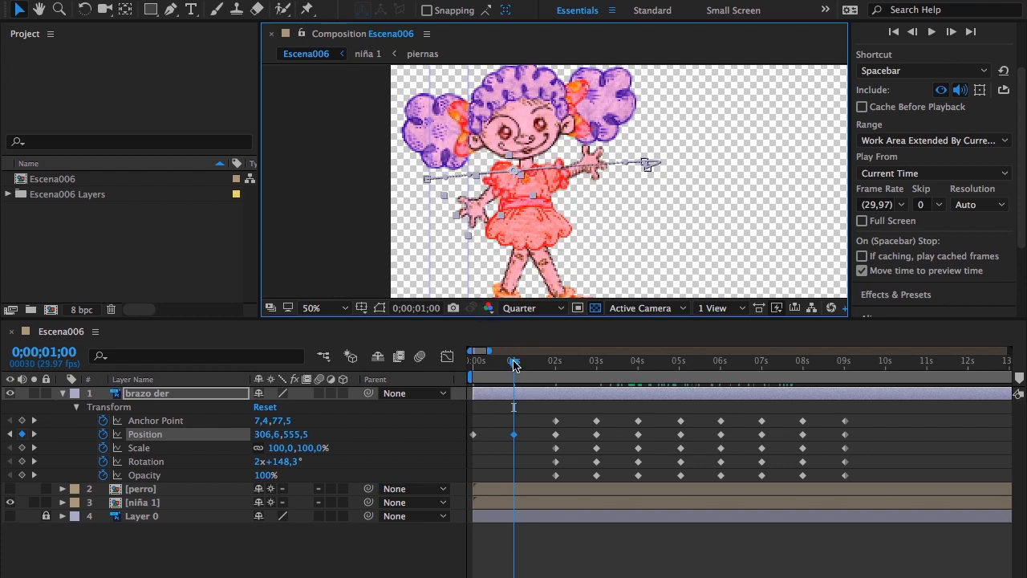
Reposition brazo der on the girl's shoulder to about 517,0, 556,5 at 0;00;02;00 and 718,0, 568,5 at 0;00;03;00
drag(516, 365, 557, 372)
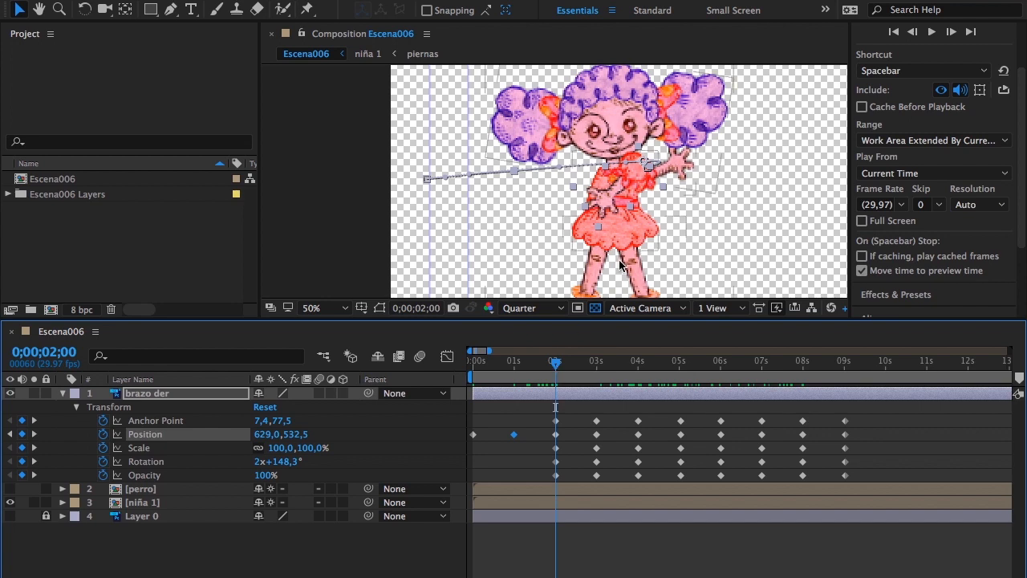
drag(634, 195, 591, 191)
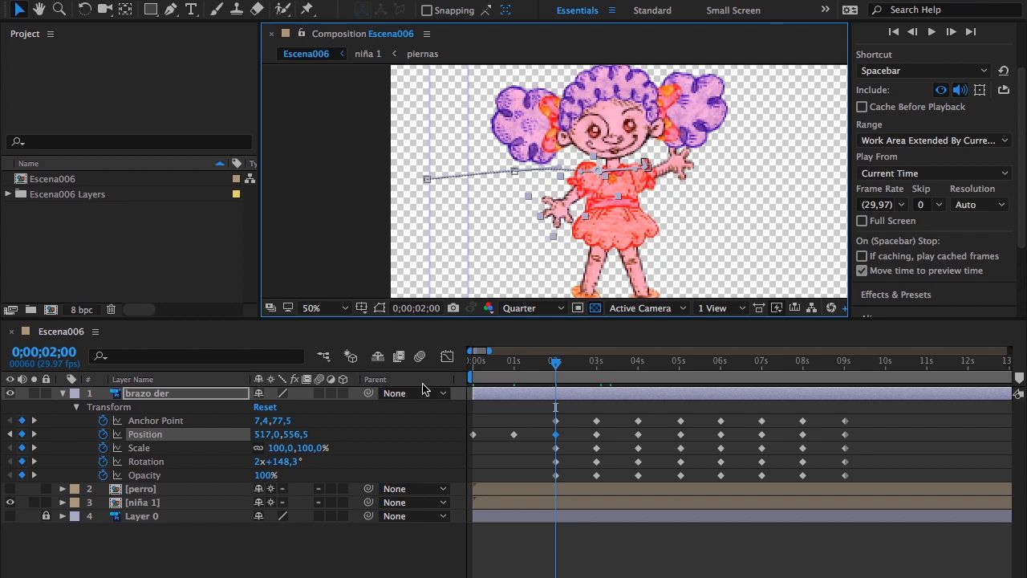
click(34, 420)
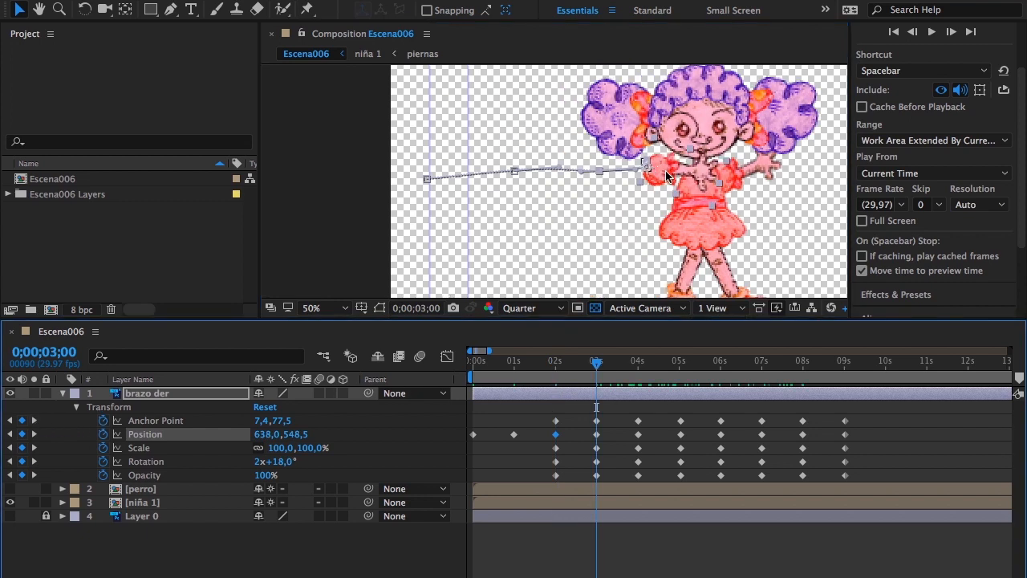
drag(665, 170, 693, 176)
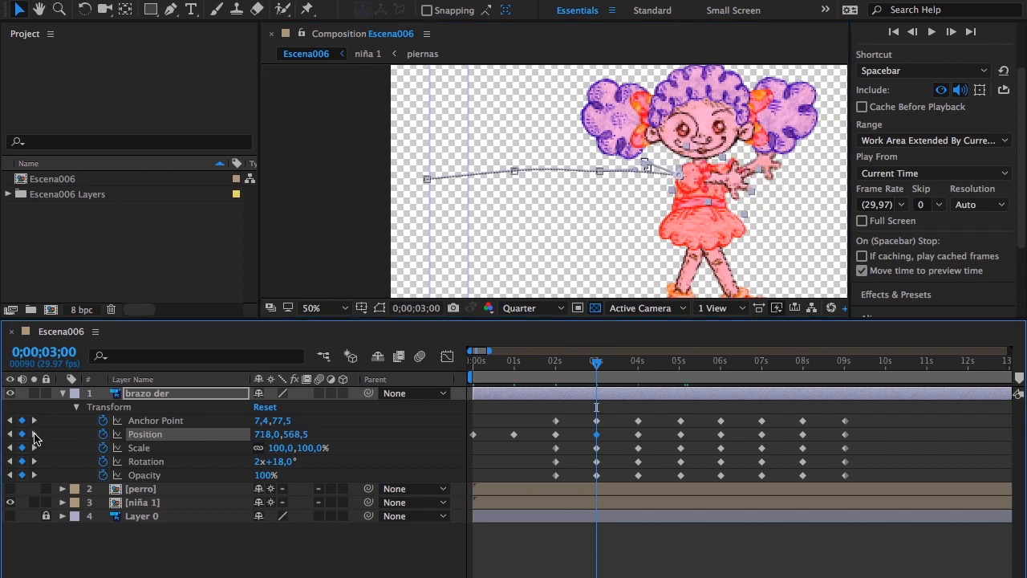
Reposition brazo der on the girl's shoulder to about 961,0, 558,5 at 0;00;04;00 and 1148,0, 570,5 at 0;00;05;01
click(34, 434)
drag(664, 219, 410, 221)
drag(377, 161, 511, 173)
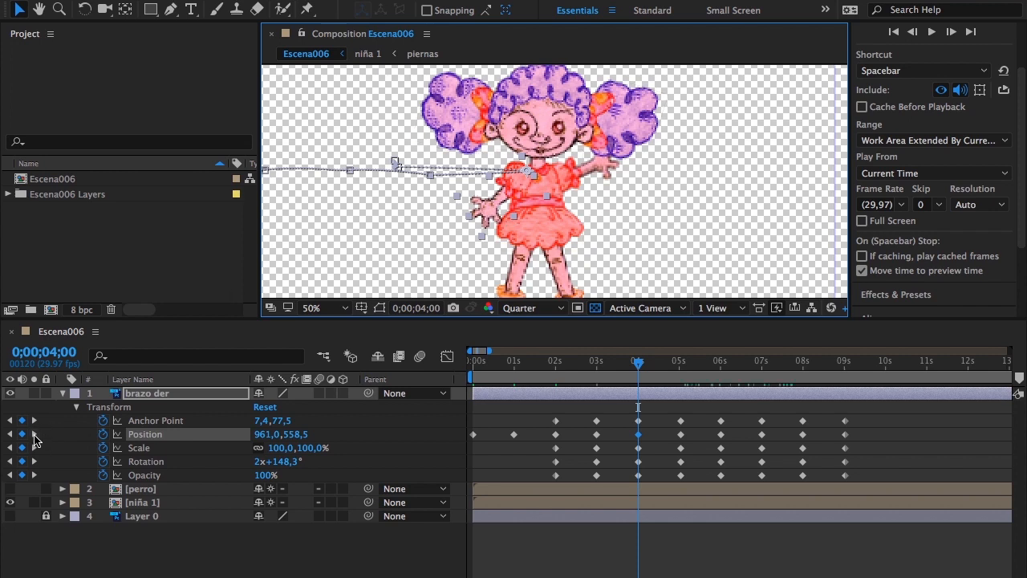
click(34, 435)
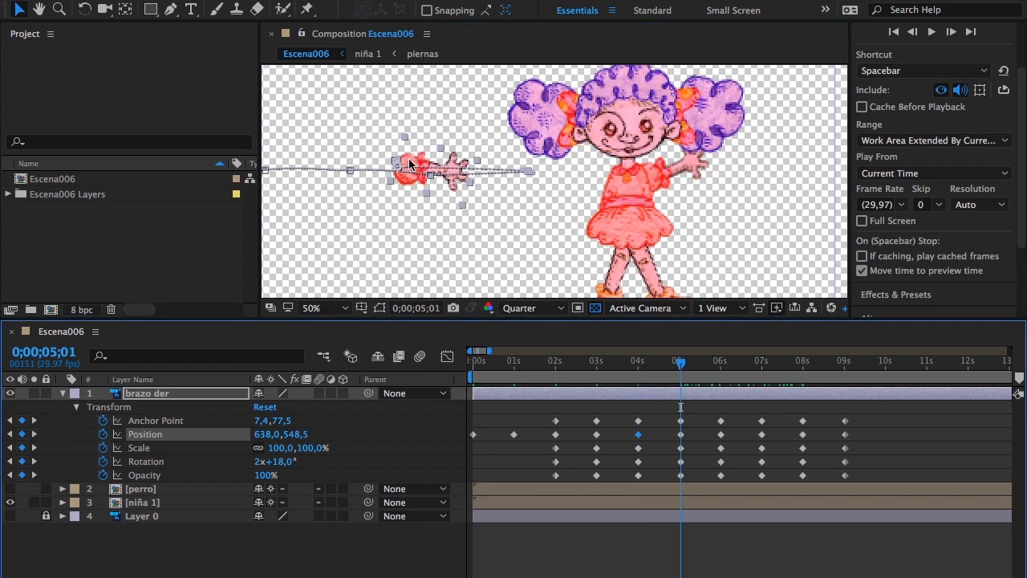
drag(409, 163, 611, 167)
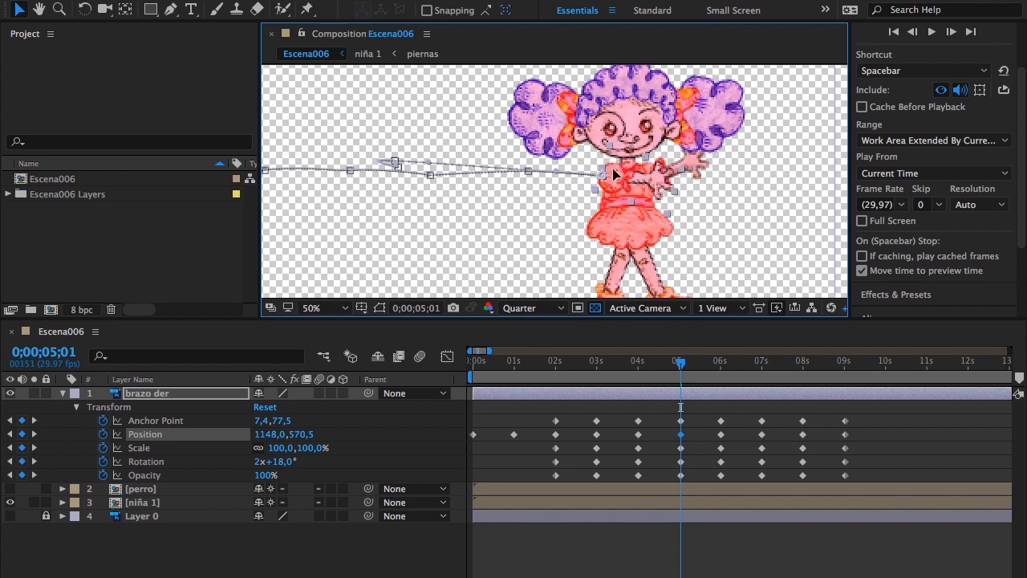
Reposition brazo der on the girl's shoulder to about 1389,0, 560,5 at 0;00;06;00 and 1566,5, 572,5 at 0;00;07;00
click(34, 435)
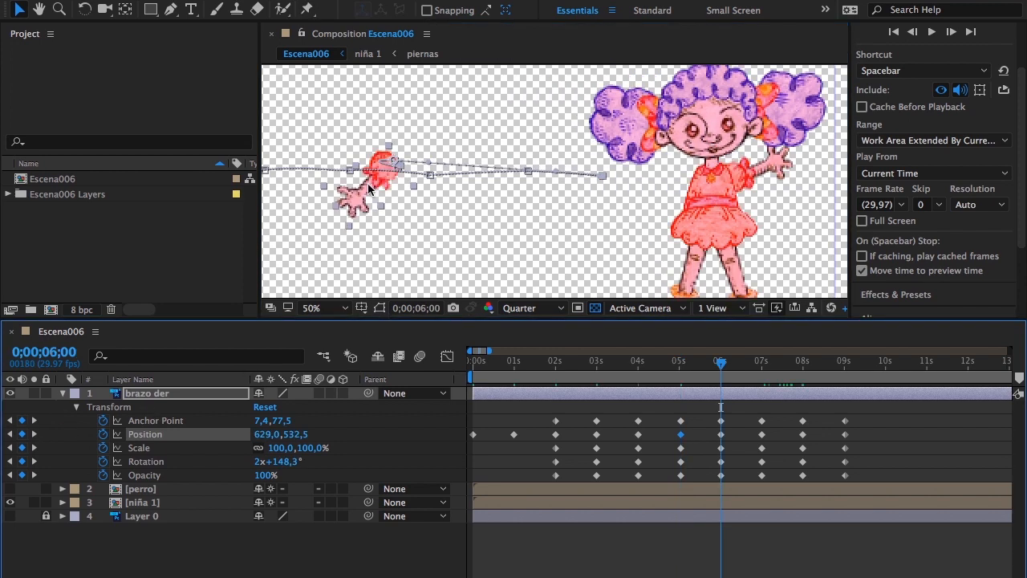
drag(367, 183, 674, 196)
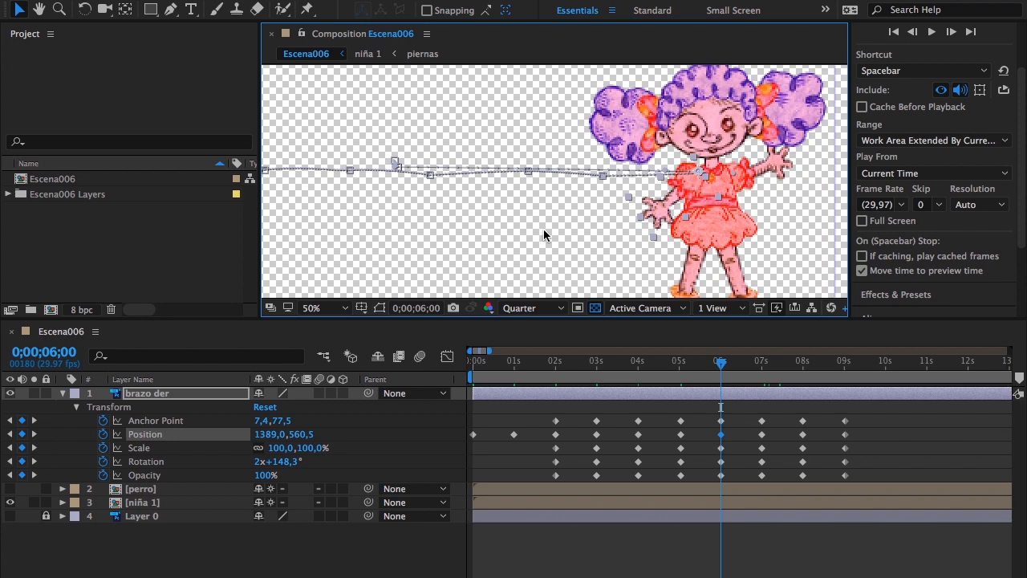
drag(667, 192, 594, 188)
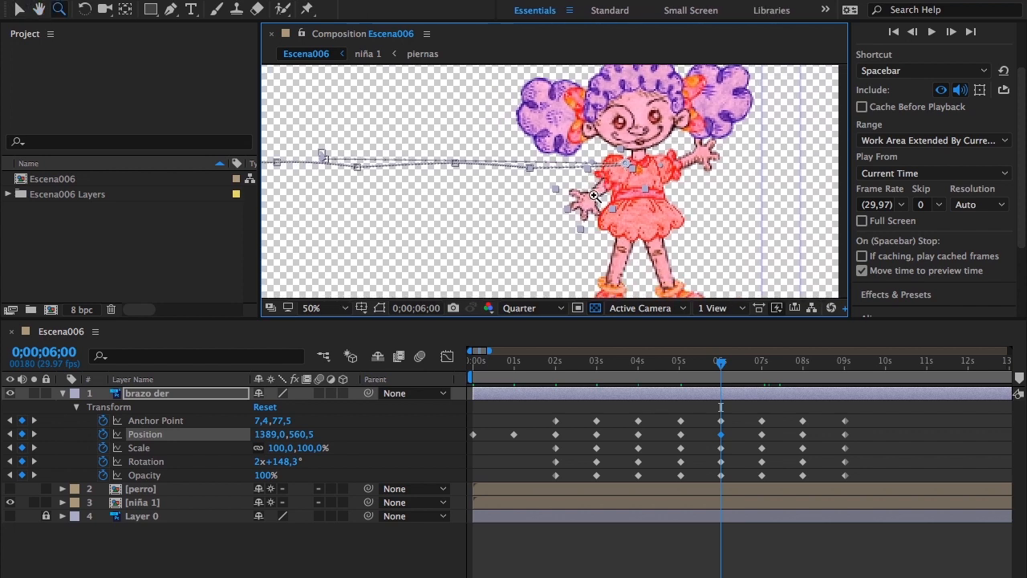
key(z)
alt+click(594, 196)
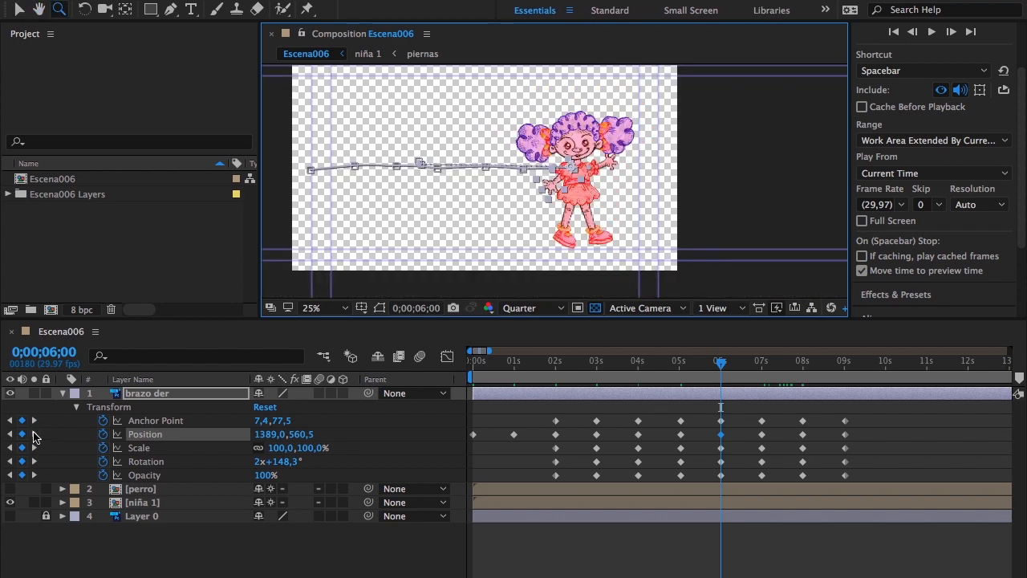
click(34, 435)
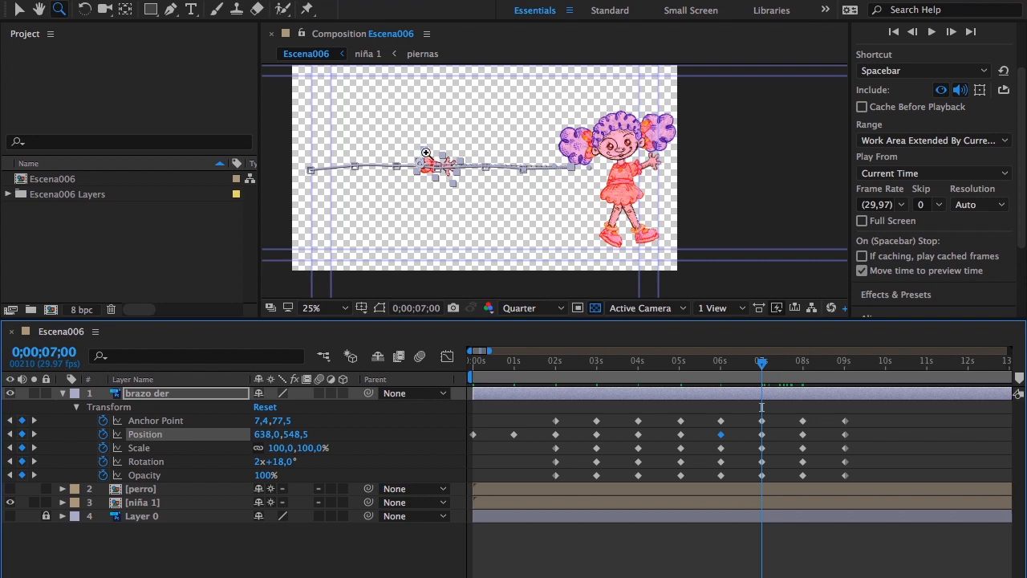
key(v)
click(434, 167)
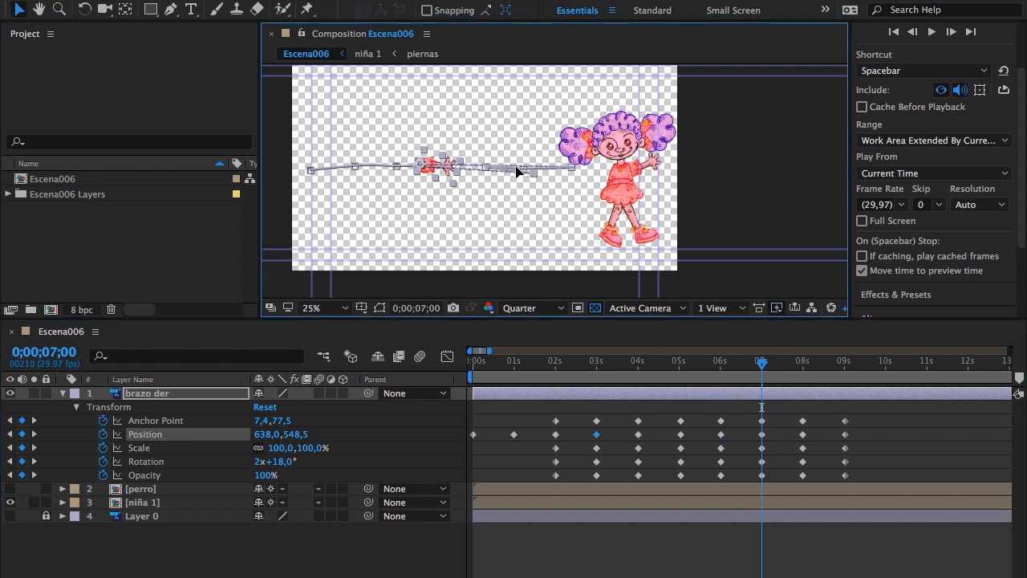
drag(427, 174, 612, 181)
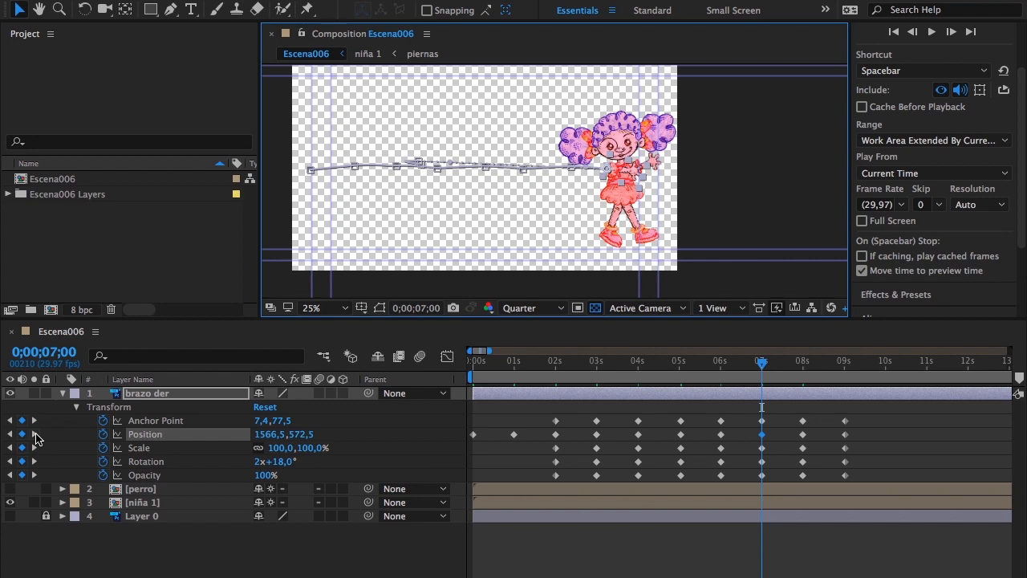
Reposition brazo der on the girl's shoulder to about 1792,5, 572,5 at 0;00;08;00 and 1774,2, 589,5 at 0;00;09;01
click(34, 434)
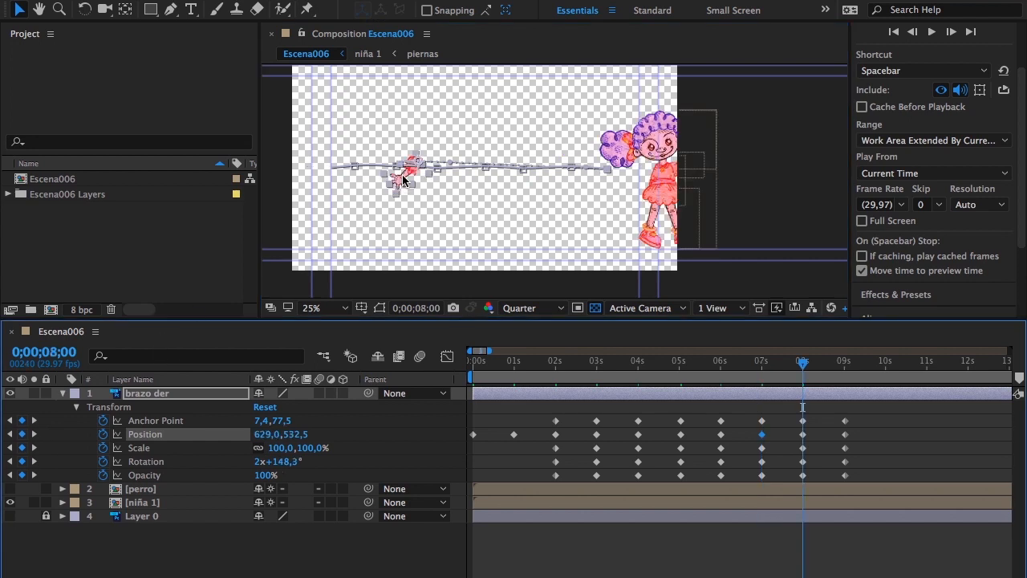
drag(402, 174, 638, 187)
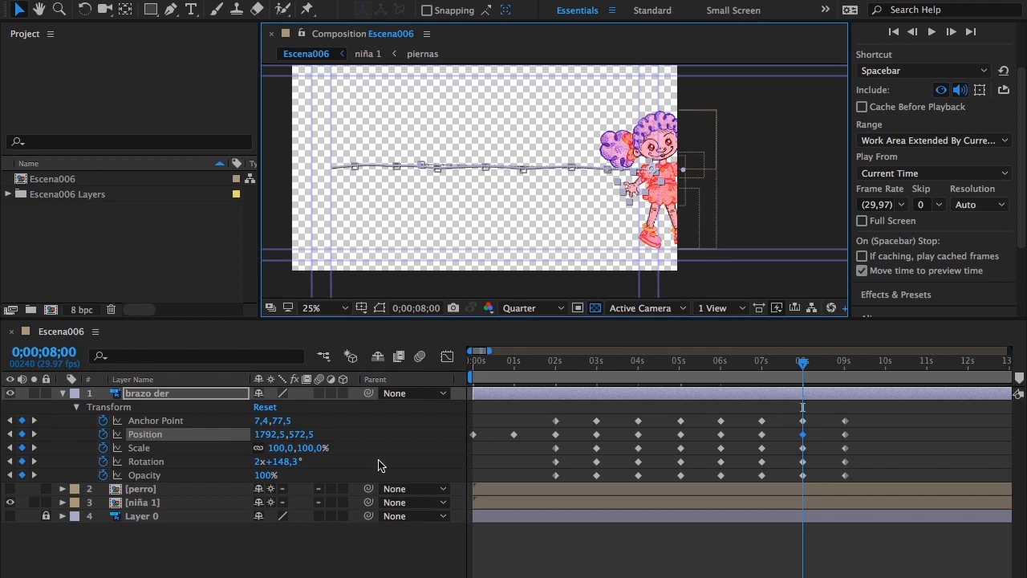
click(34, 448)
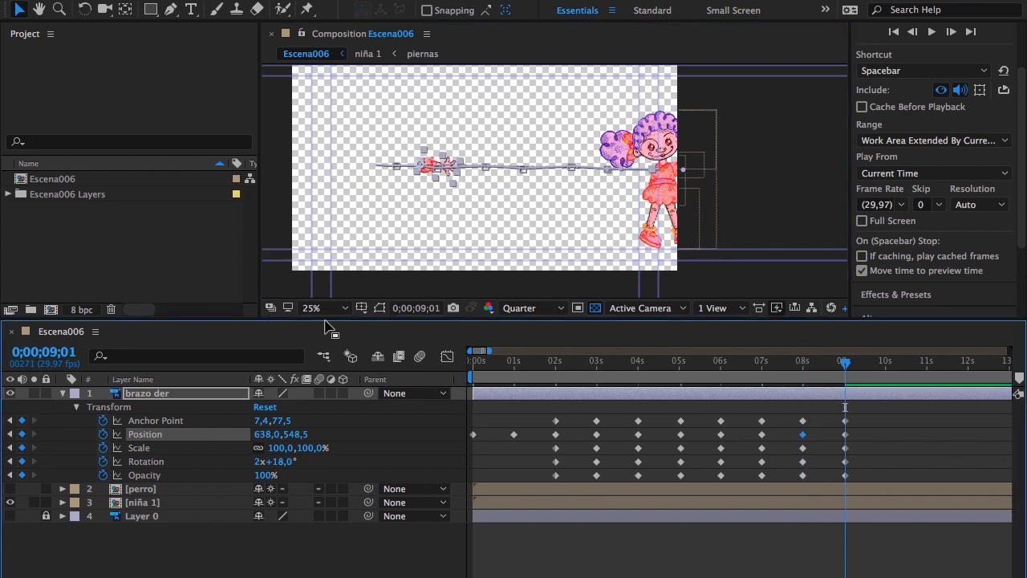
drag(431, 165, 663, 166)
click(657, 164)
click(584, 204)
key(v)
key(Down)
key(Down)
key(Down)
key(Down)
key(Down)
key(Down)
drag(480, 195, 487, 186)
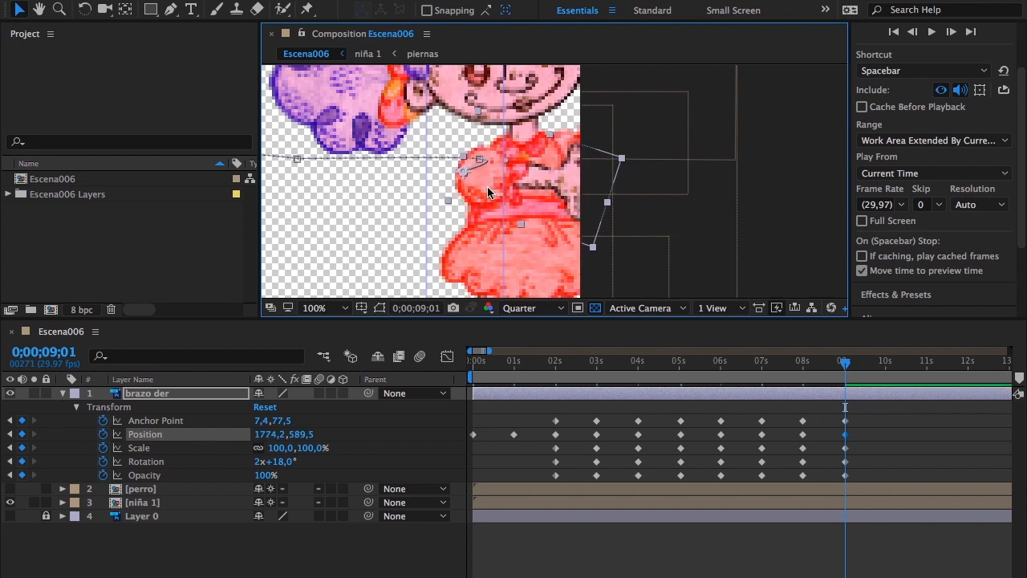
Enlarge the composition viewing area and set its magnification to Fit up to 100%
key(z)
alt+click(487, 186)
alt+click(499, 197)
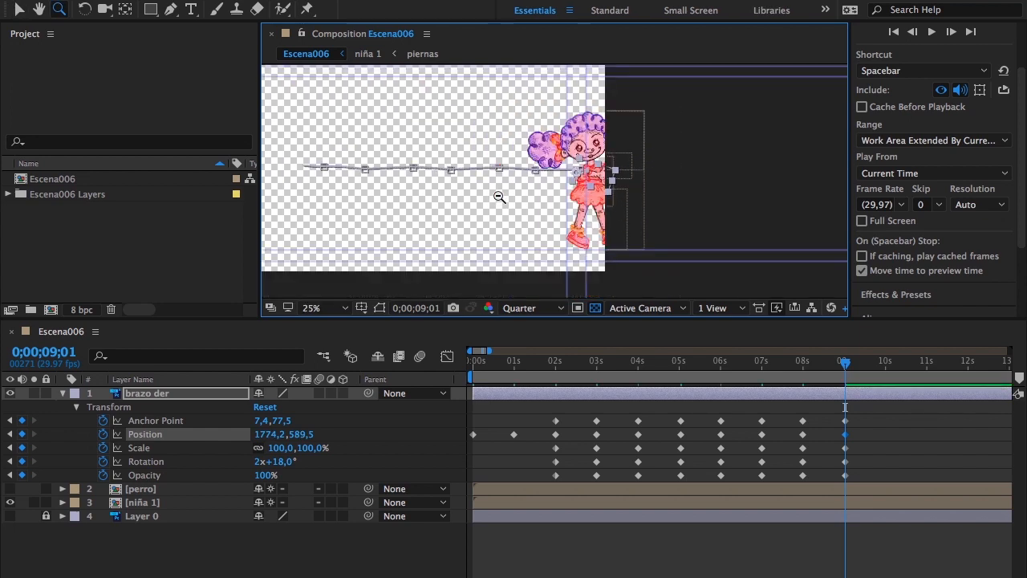
drag(406, 320, 403, 402)
click(343, 376)
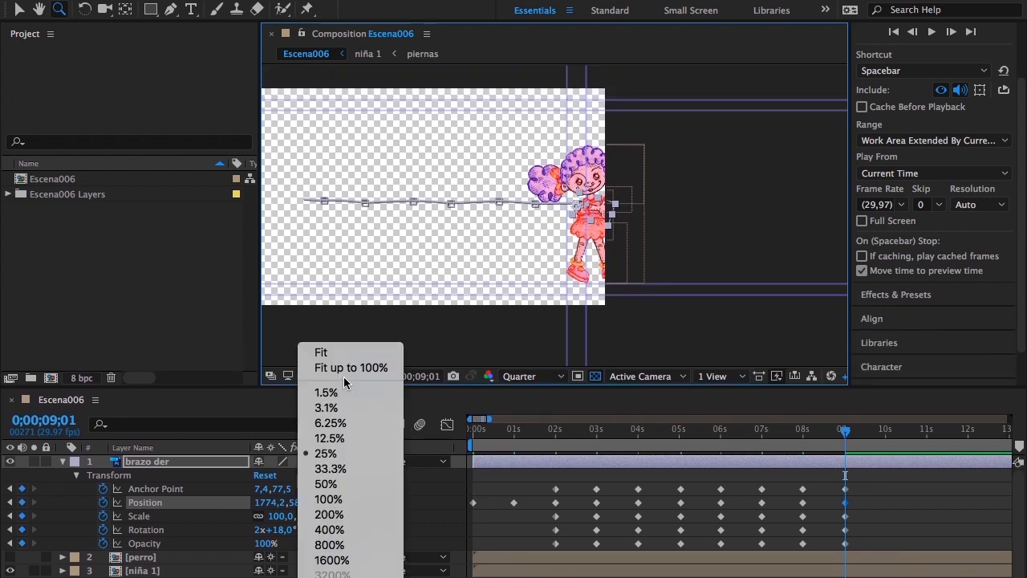
click(344, 368)
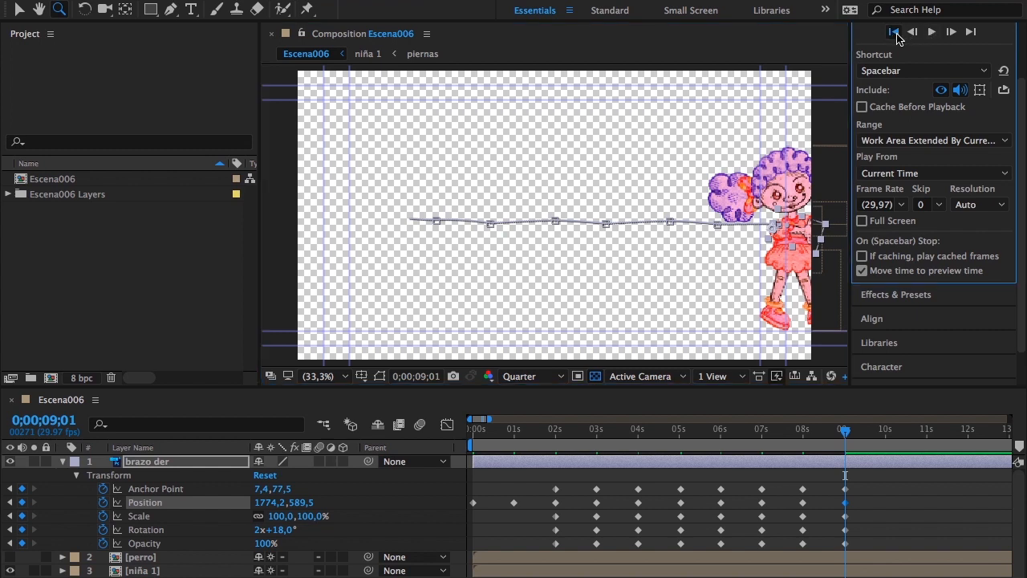
Preview the girl's walk with the swinging arm from the first frame through the last keyframes
click(894, 32)
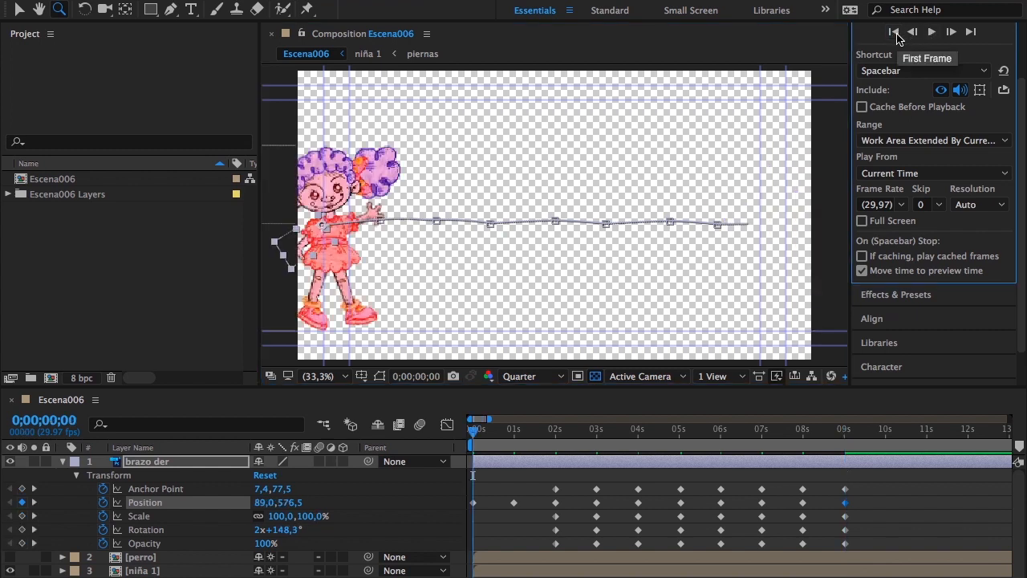
click(932, 32)
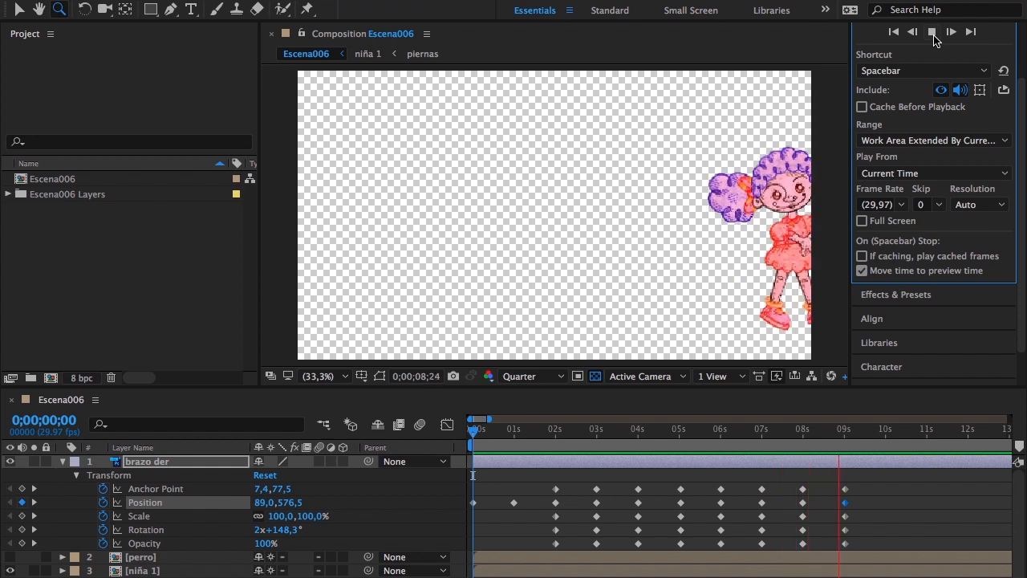
click(934, 35)
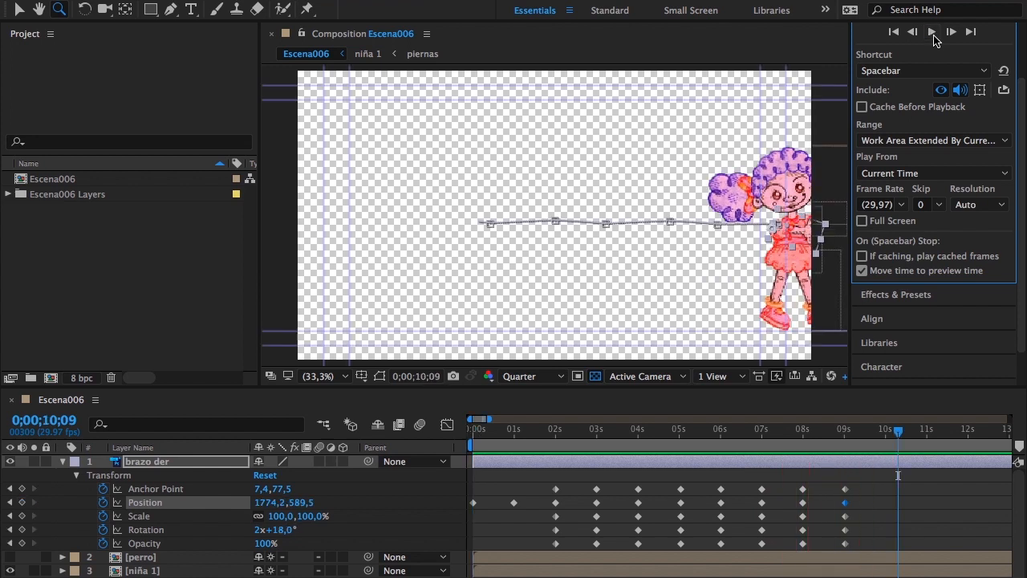
Collapse the brazo der properties and make the perro layer and an unlocked Layer 0 visible
click(61, 462)
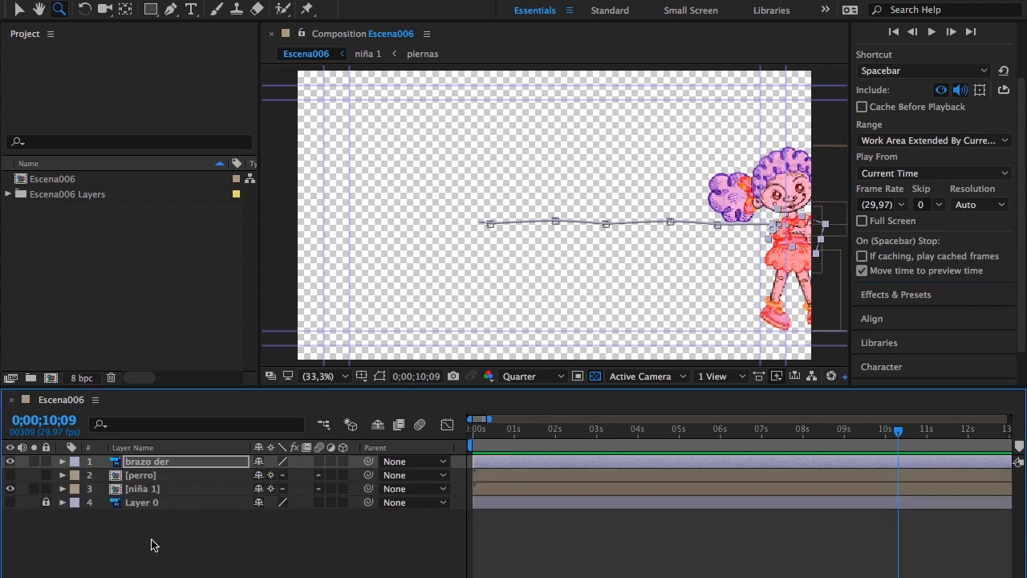
click(9, 503)
click(10, 475)
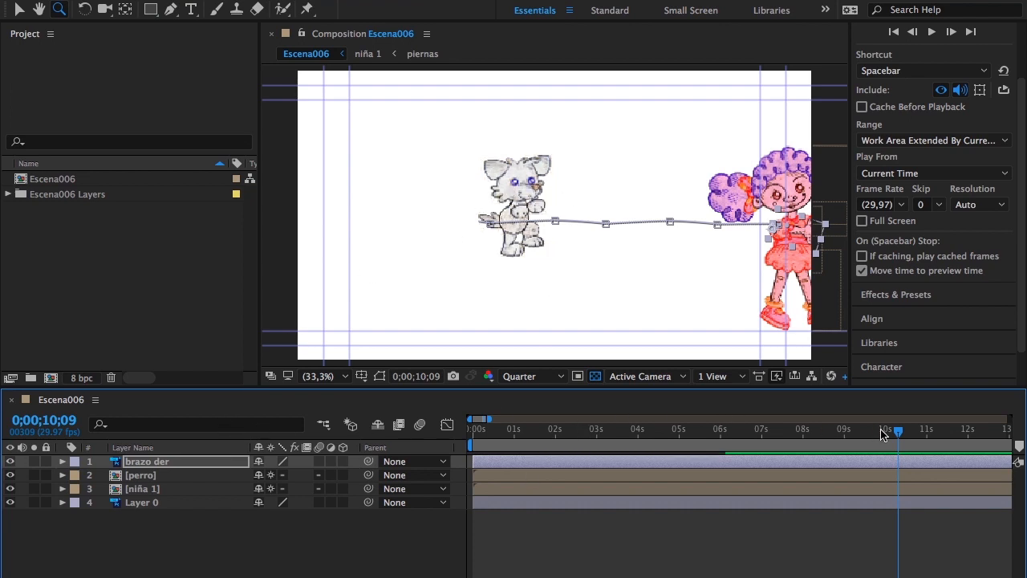
Scrub the walk back to 0;00;00;25 and activate the Selection tool
drag(898, 432, 508, 454)
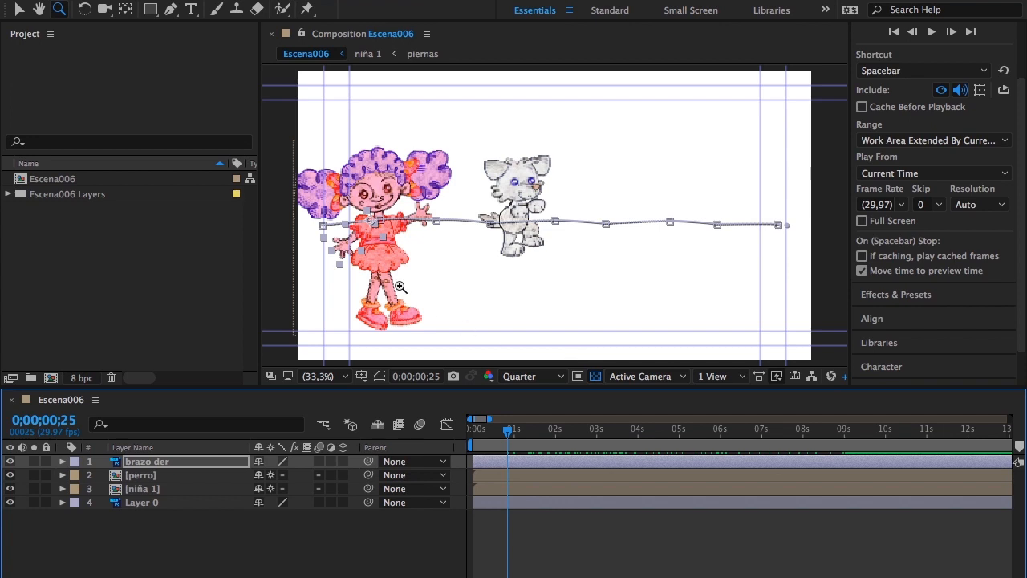
click(19, 11)
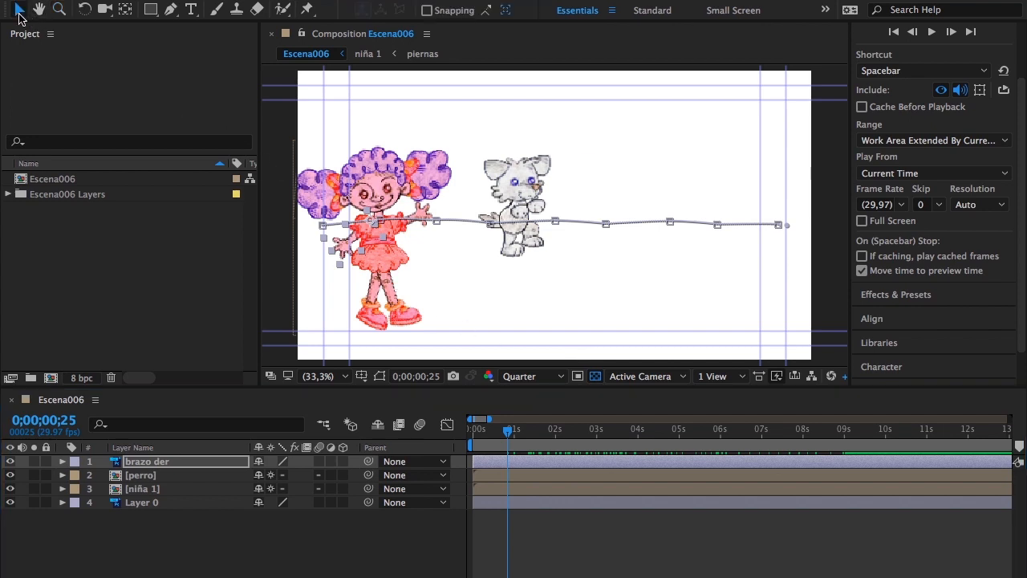